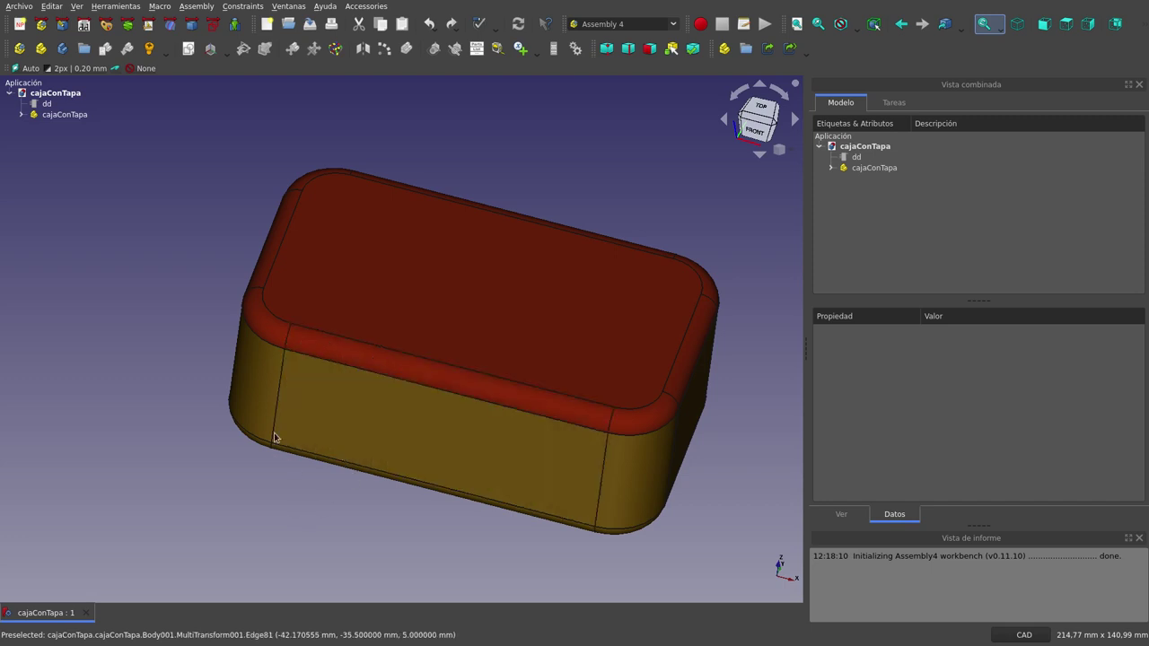
- Open the Ayuda (Help) menu above the finished box with its red lid
left_click(328, 8)
left_click(403, 141)
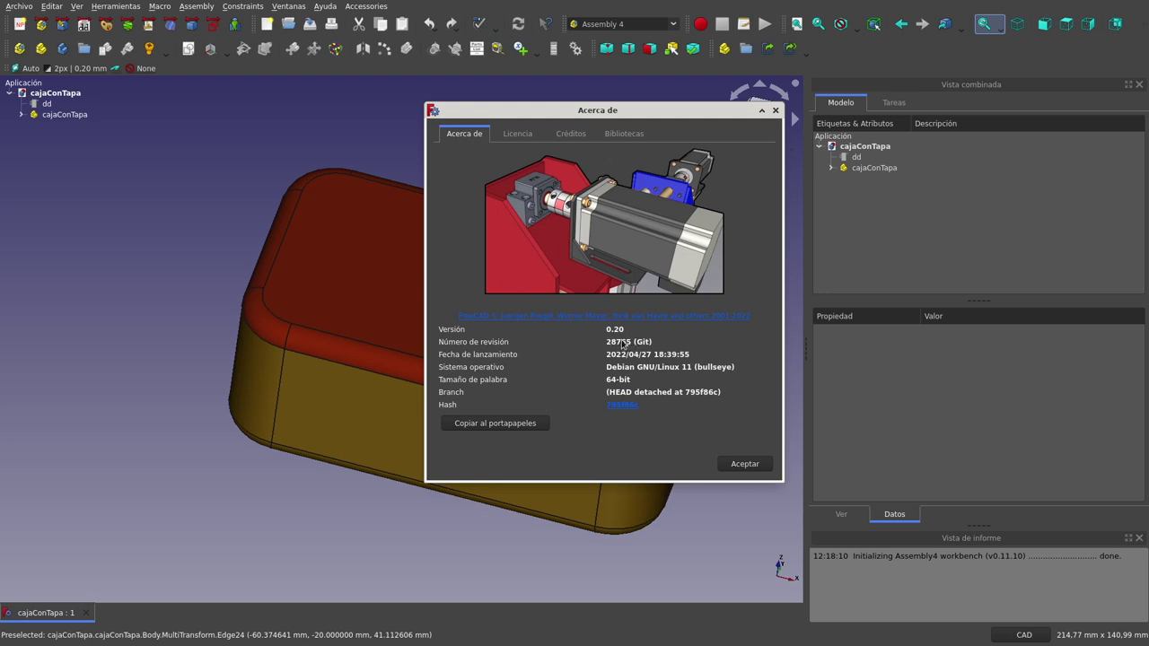
left_click(744, 464)
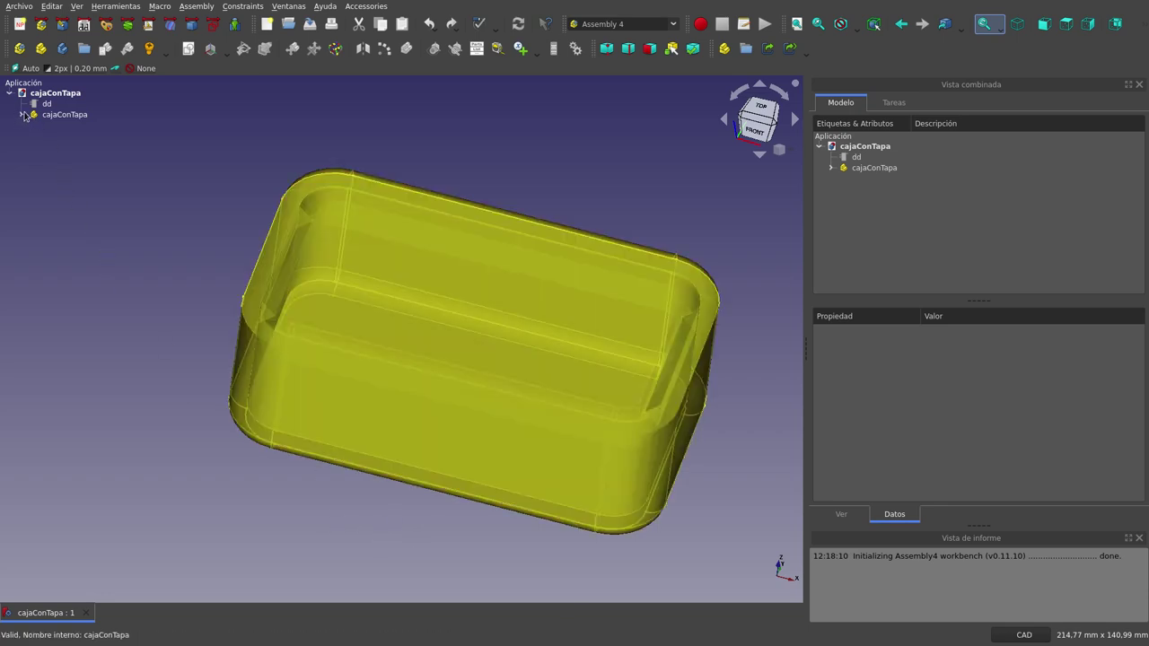
- Select the dd parameter set and widen the Propiedad column to read its values
left_click(92, 104)
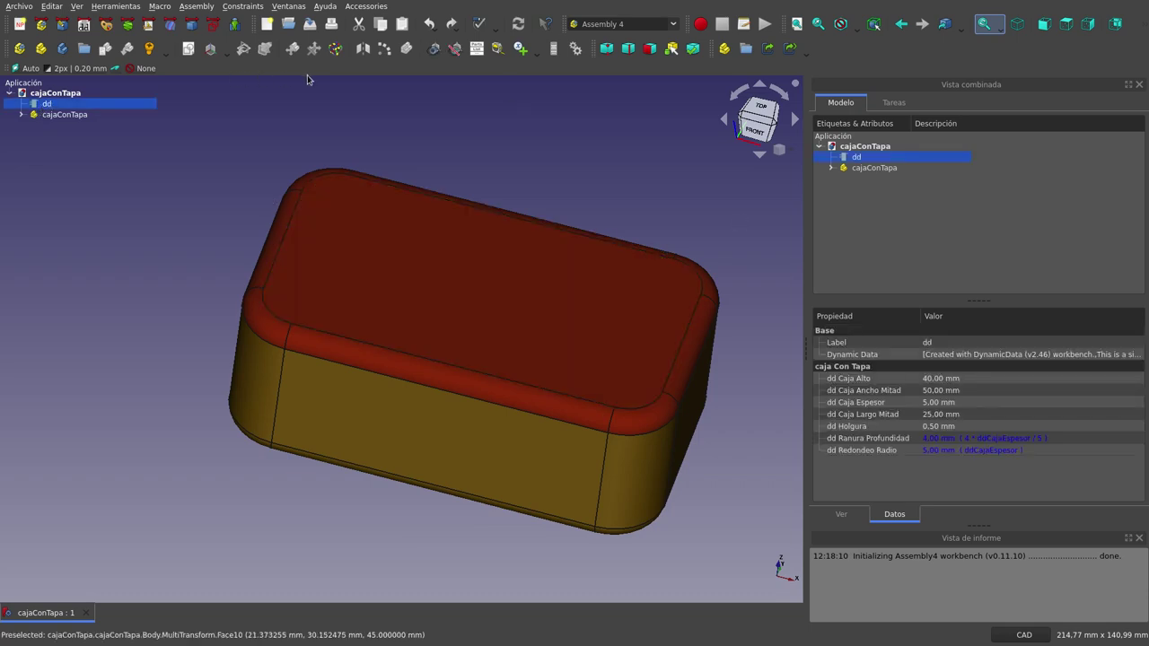
left_click(46, 104)
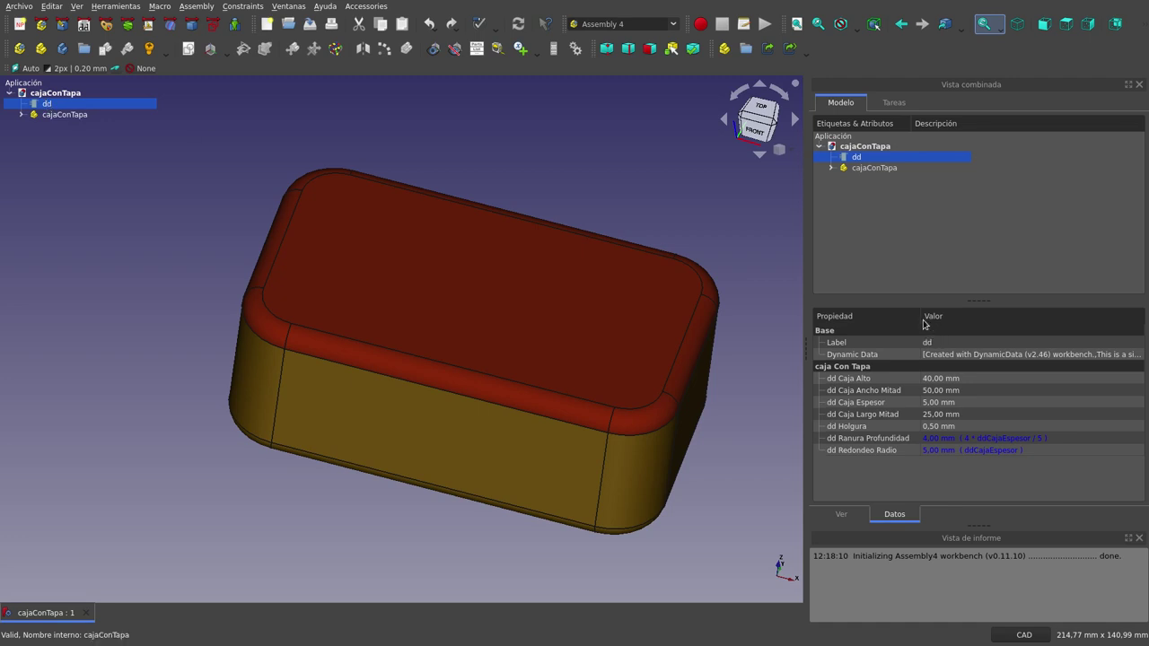
left_click_drag(921, 321, 950, 322)
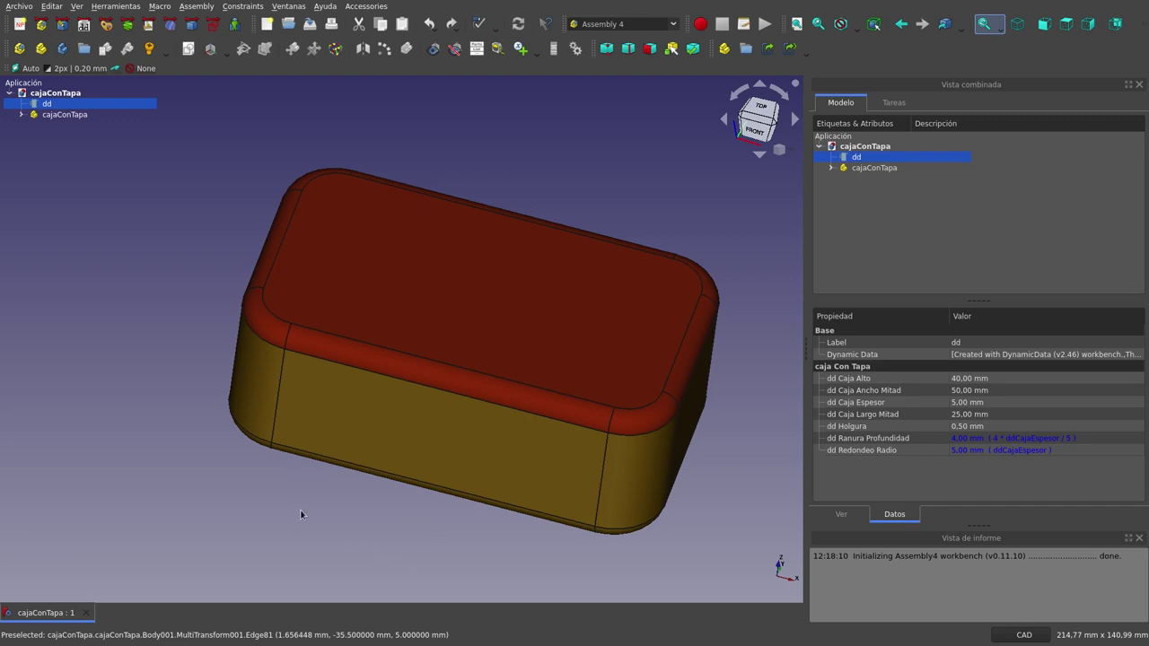
mouse_move(492, 543)
middle_mouse_down()
mouse_move(484, 503)
mouse_move(512, 513)
mouse_move(488, 519)
middle_mouse_up()
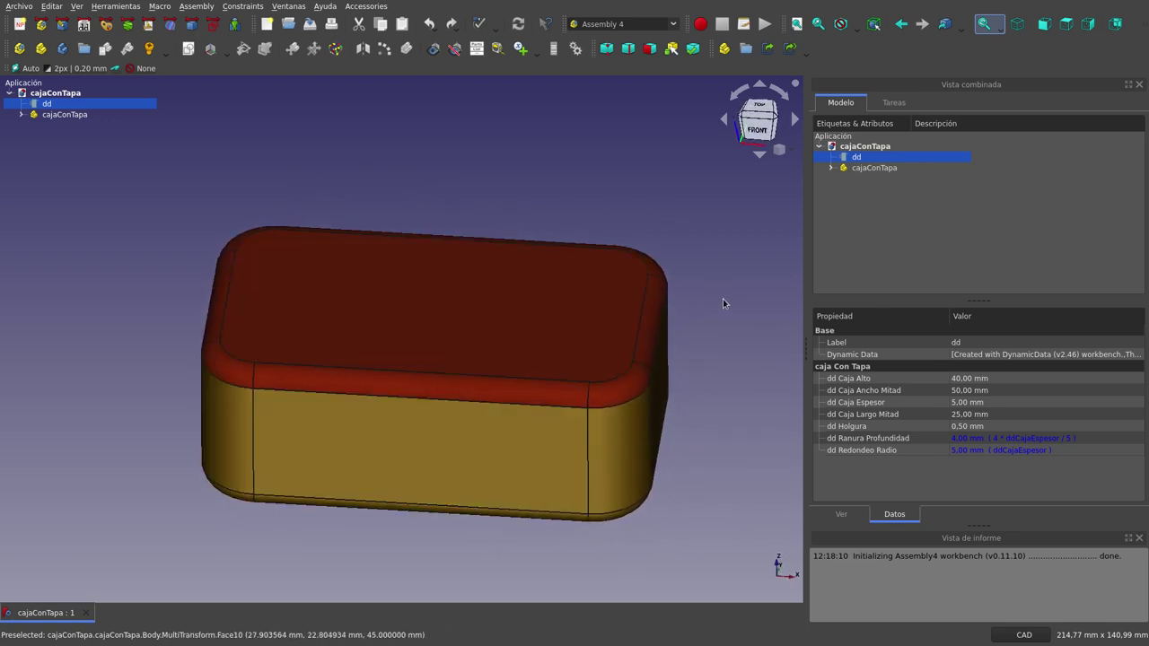
middle_click_drag(723, 298, 705, 340)
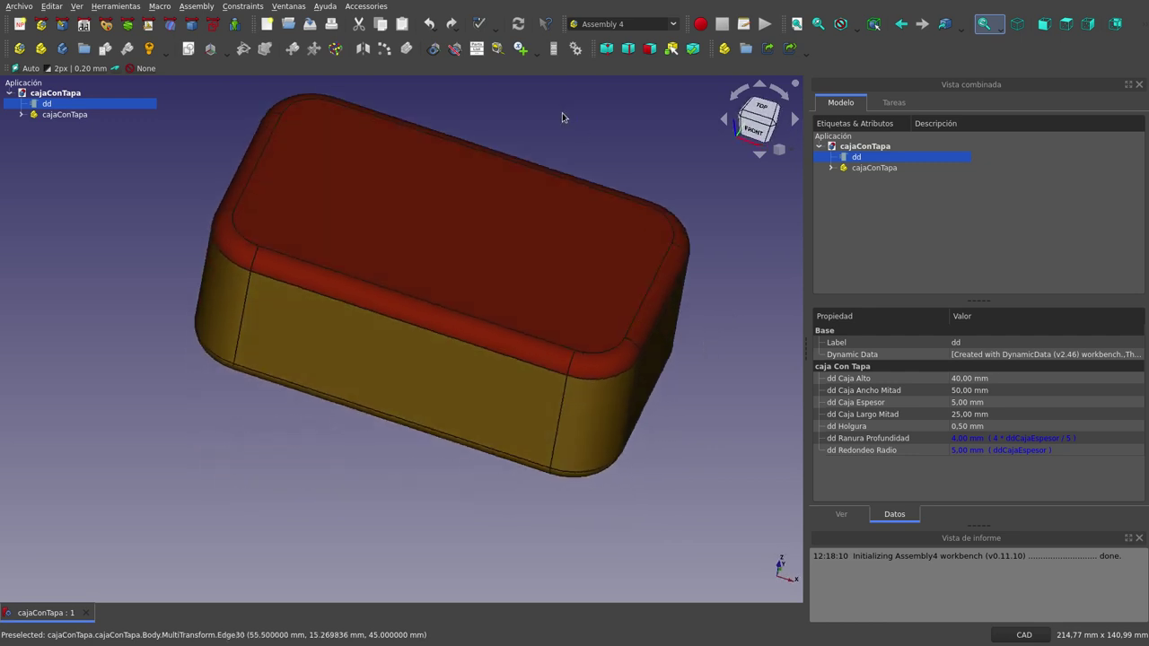
scroll(562, 116, "up", 1)
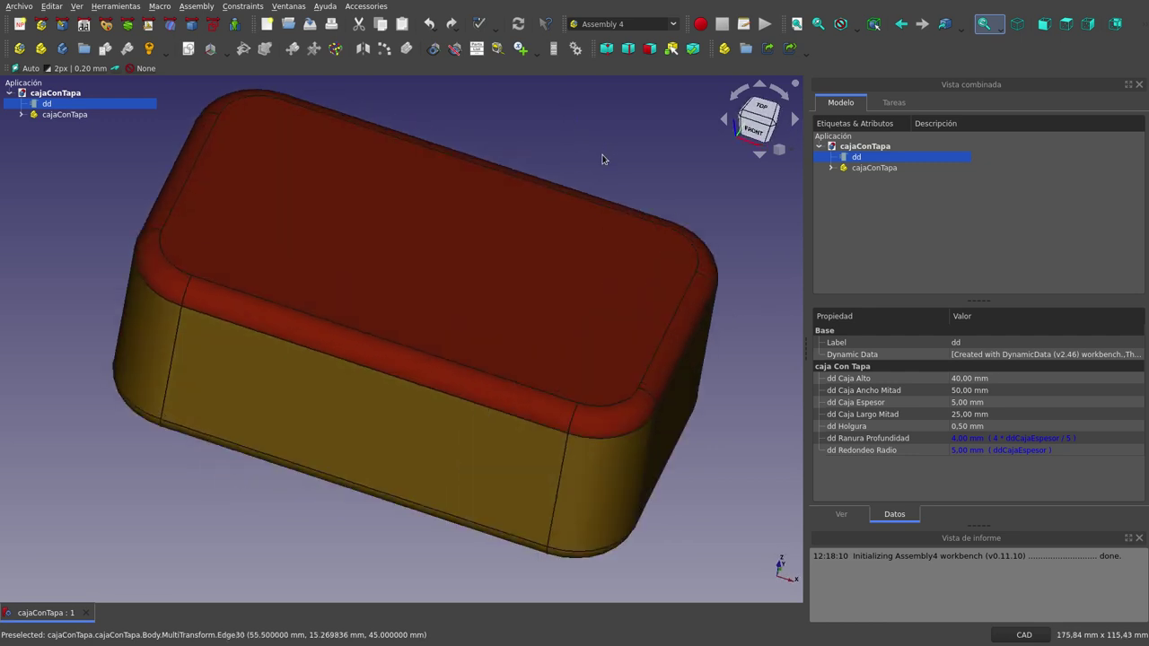
scroll(601, 159, "down", 1)
scroll(440, 464, "down", 1)
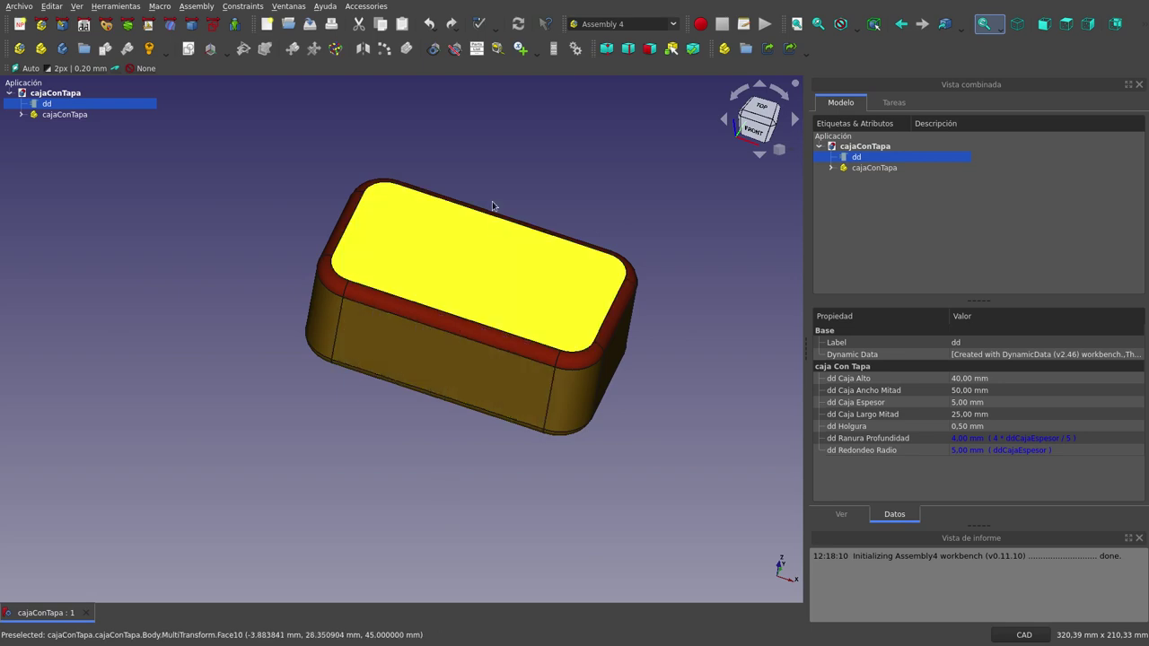
scroll(492, 184, "up", 2)
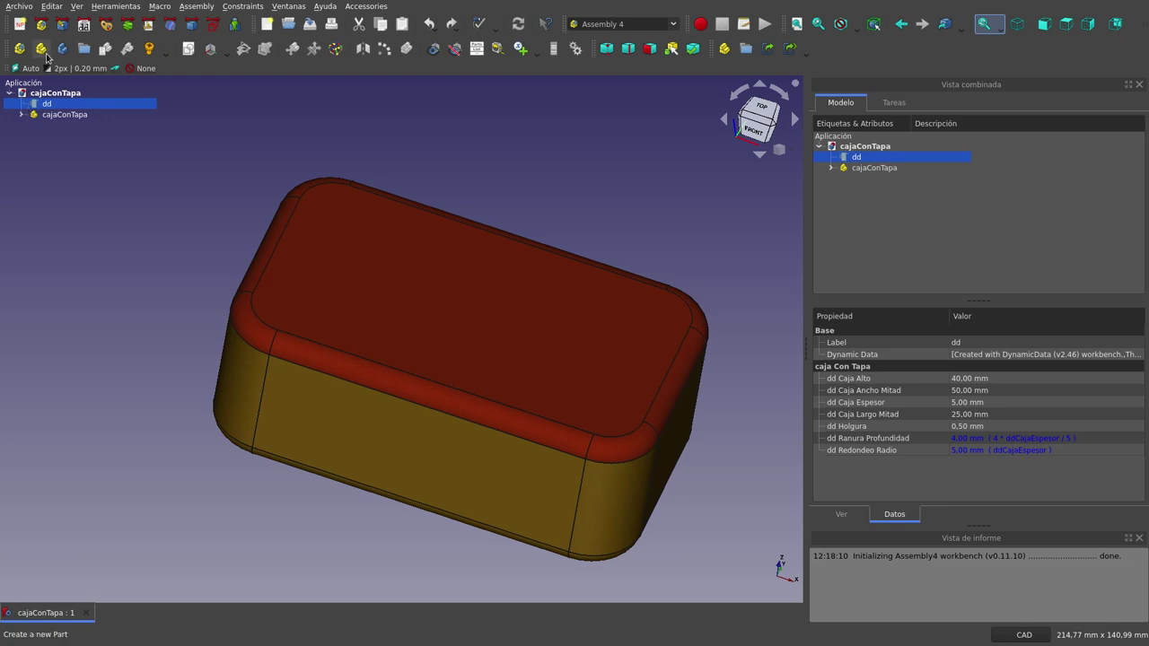
- Expand cajaConTapa and hide the tapa lid body
left_click(22, 114)
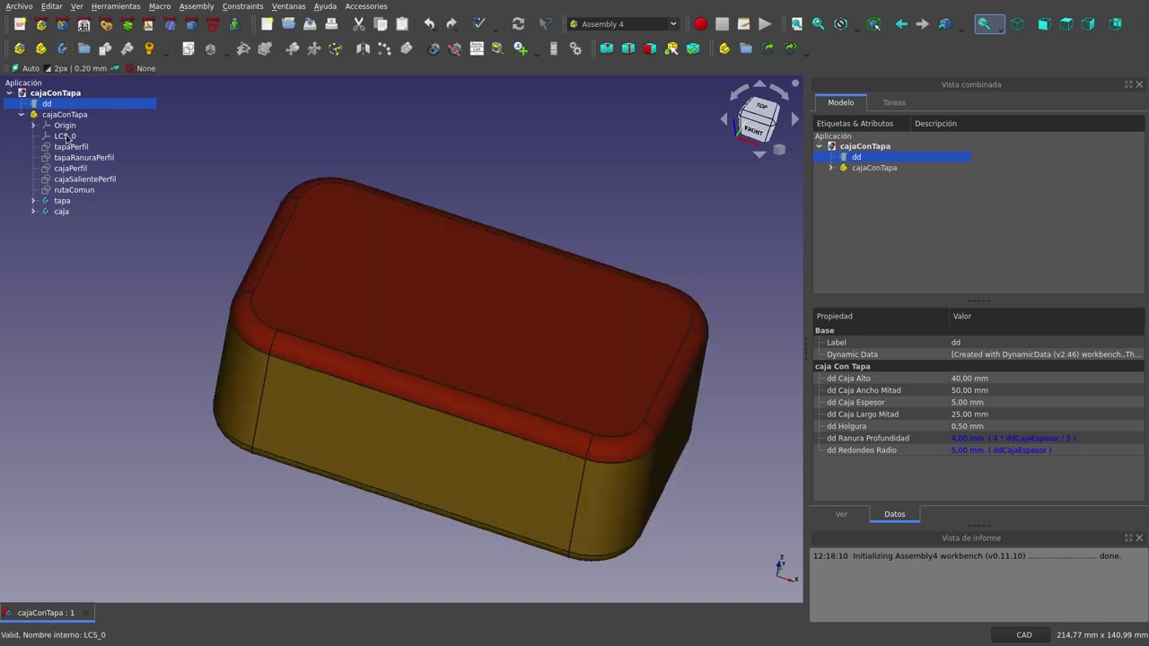
left_click(45, 200)
key("space")
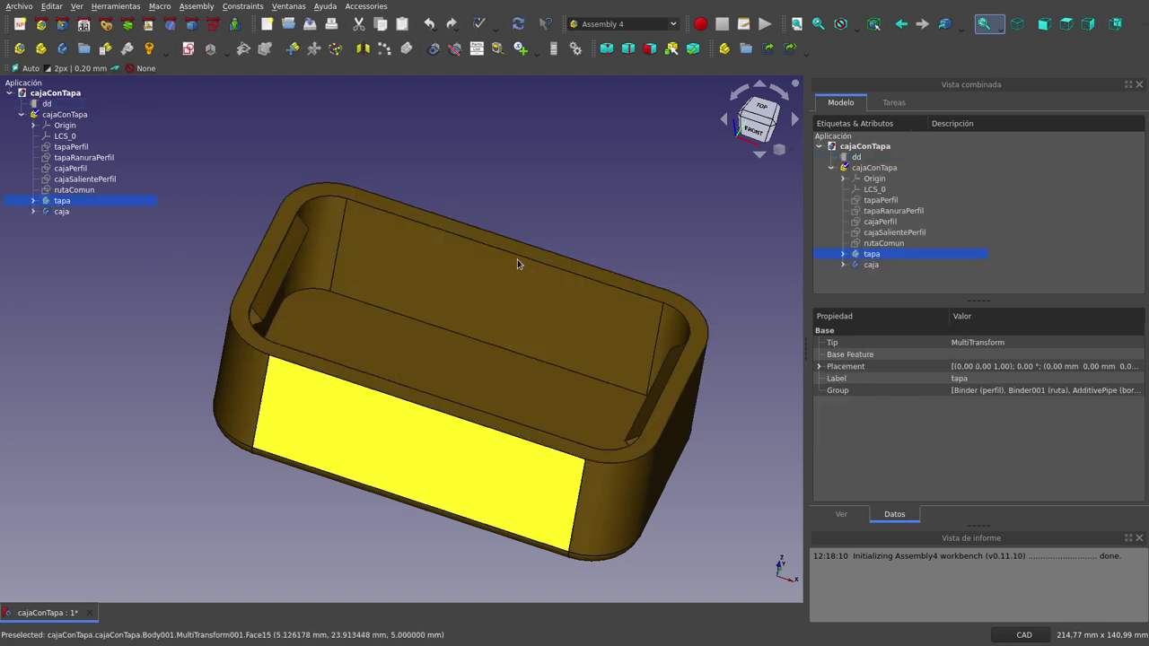
- Orbit into the open box, then hide the remaining body so no solid shows
mouse_move(518, 261)
middle_mouse_down()
mouse_move(500, 231)
mouse_move(333, 195)
middle_mouse_up()
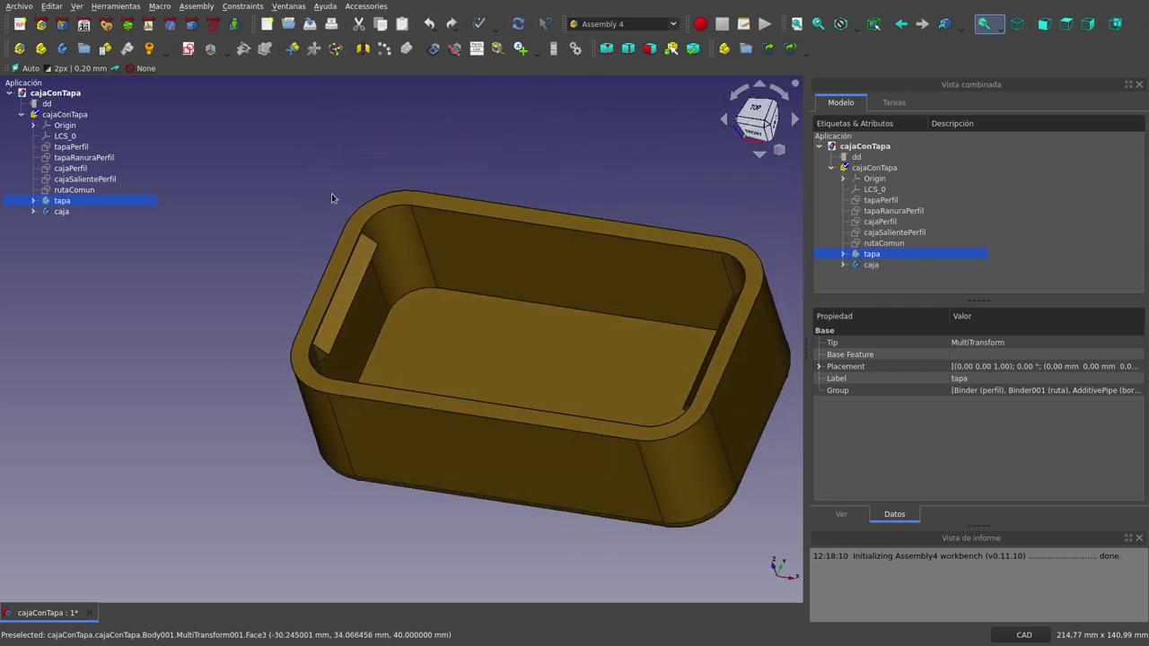
left_click(62, 211, "ctrl")
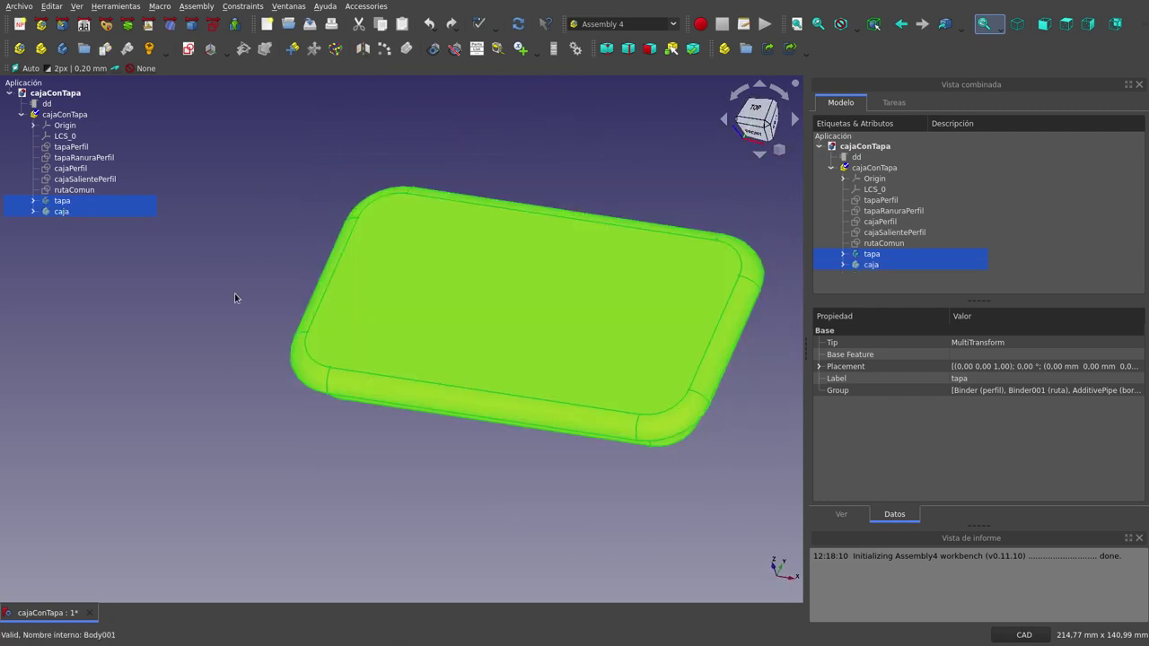
left_click(234, 298)
mouse_move(234, 298)
middle_mouse_down()
mouse_move(341, 290)
mouse_move(349, 195)
mouse_move(445, 269)
mouse_move(441, 315)
mouse_move(494, 316)
mouse_move(377, 323)
middle_mouse_up()
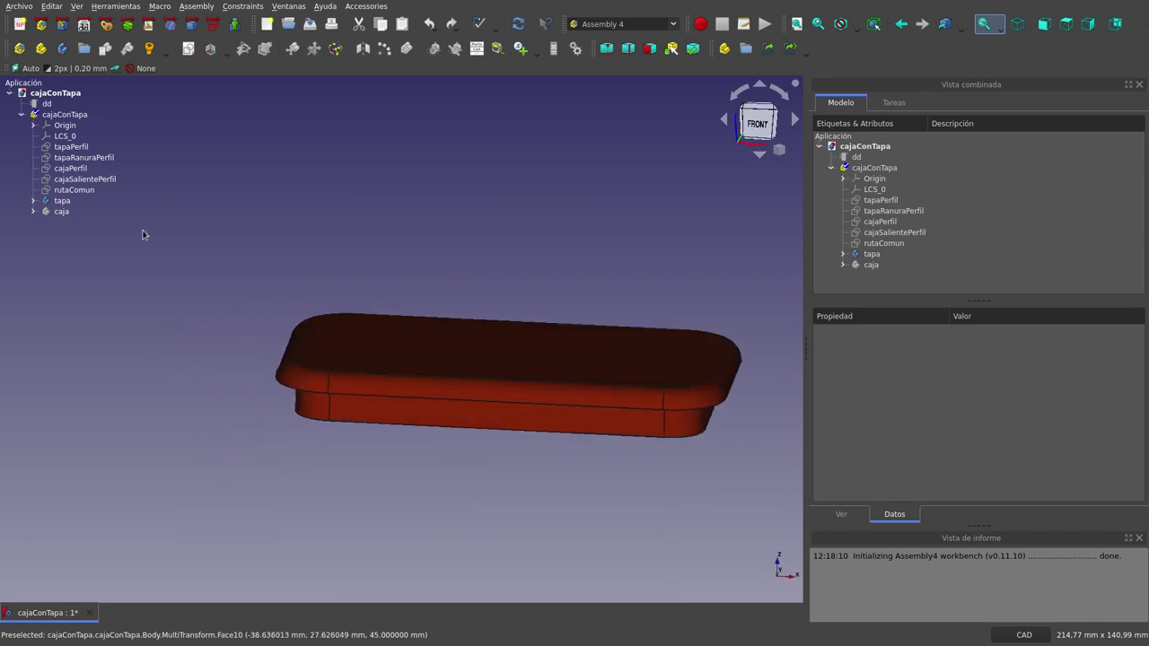
left_click(64, 202)
key("space")
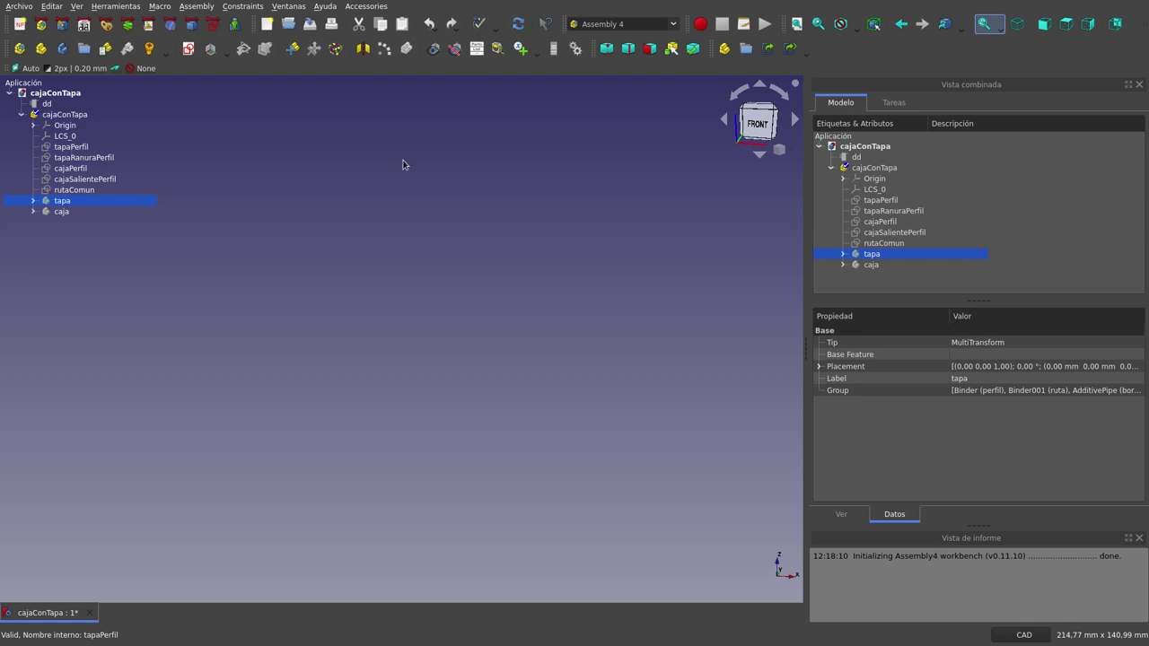
- Switch to the Part Design workbench and edit the tapaPerfil sketch
left_click(674, 24)
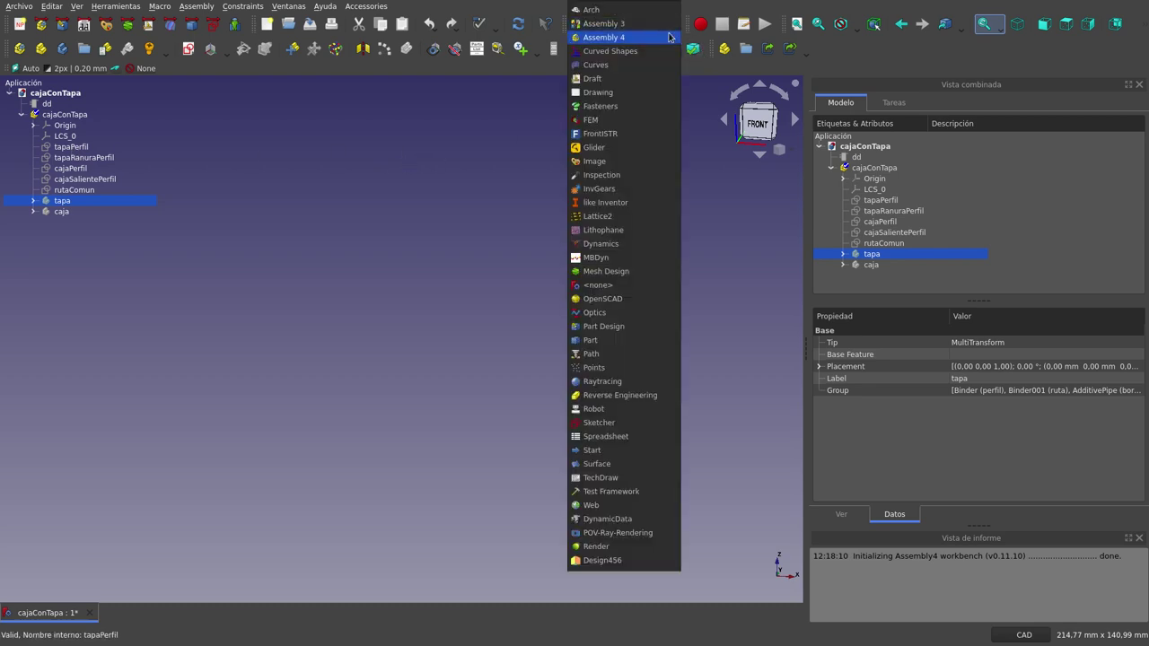
left_click(423, 146)
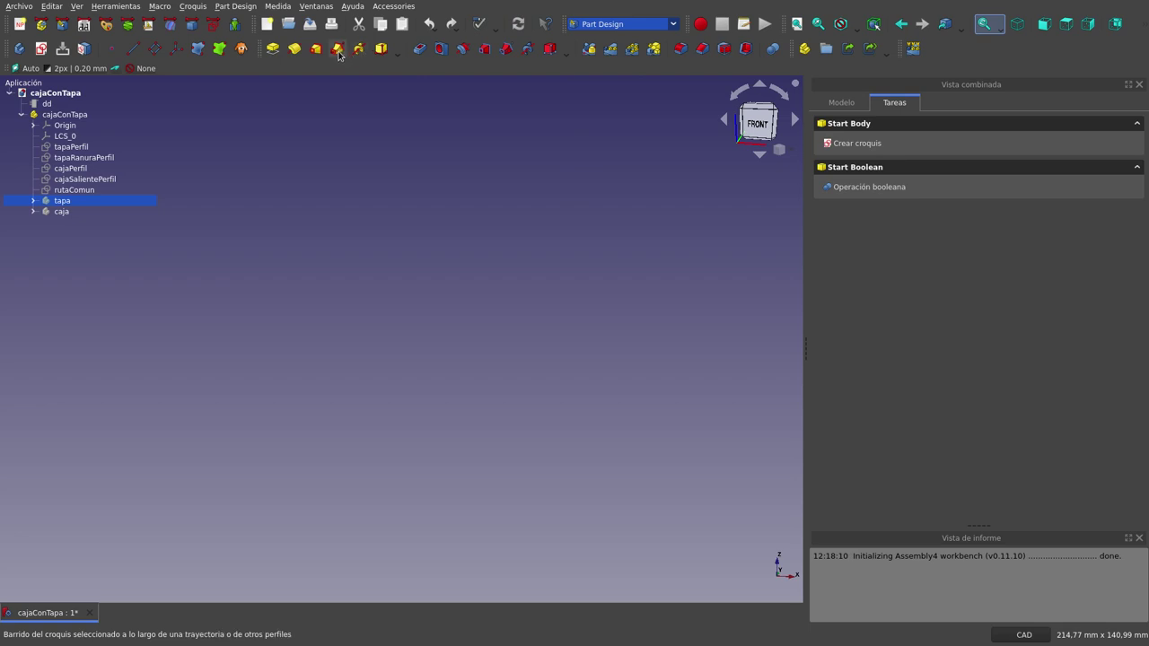
left_click(55, 150)
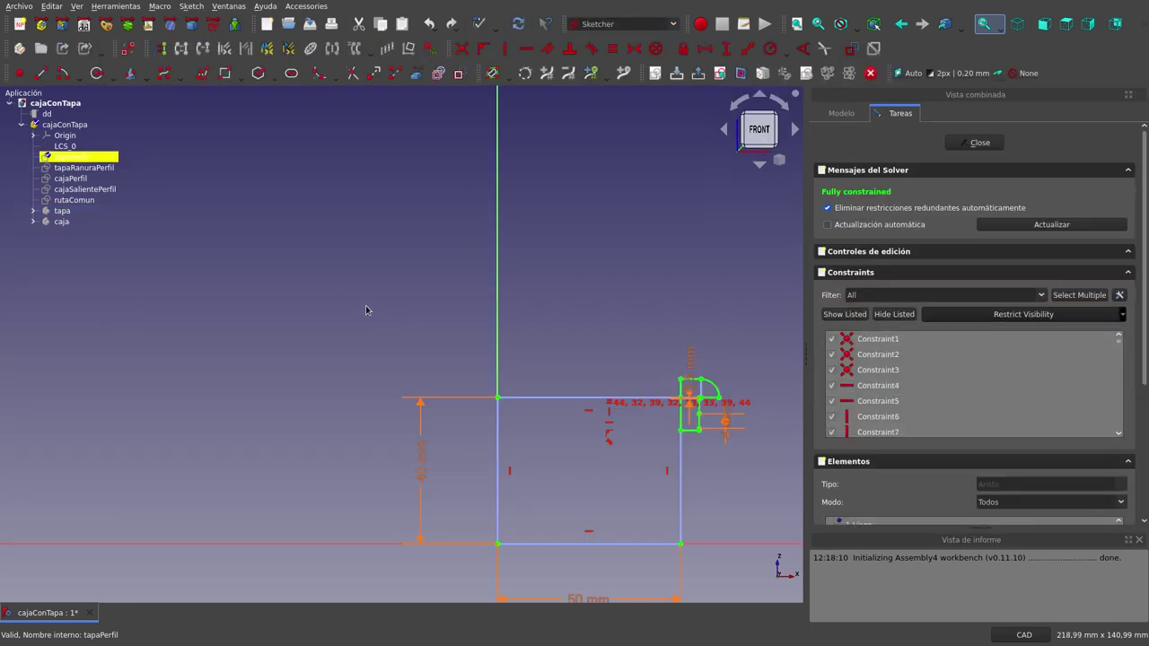
scroll(579, 249, "down", 3)
scroll(696, 324, "up", 5)
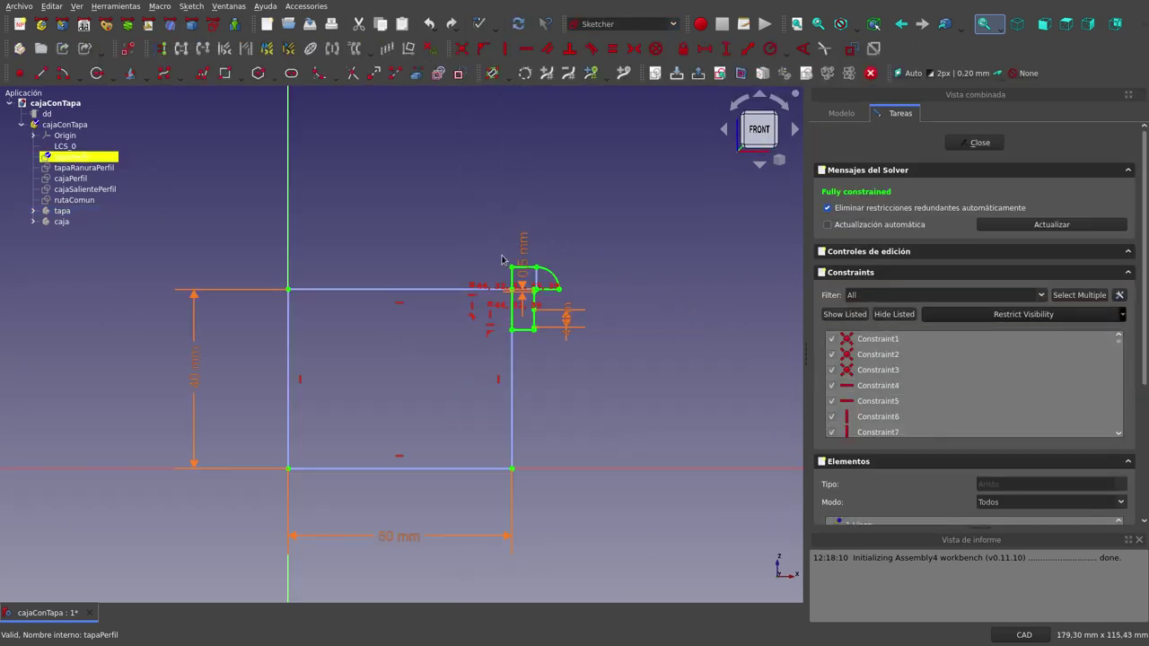
scroll(540, 267, "up", 1)
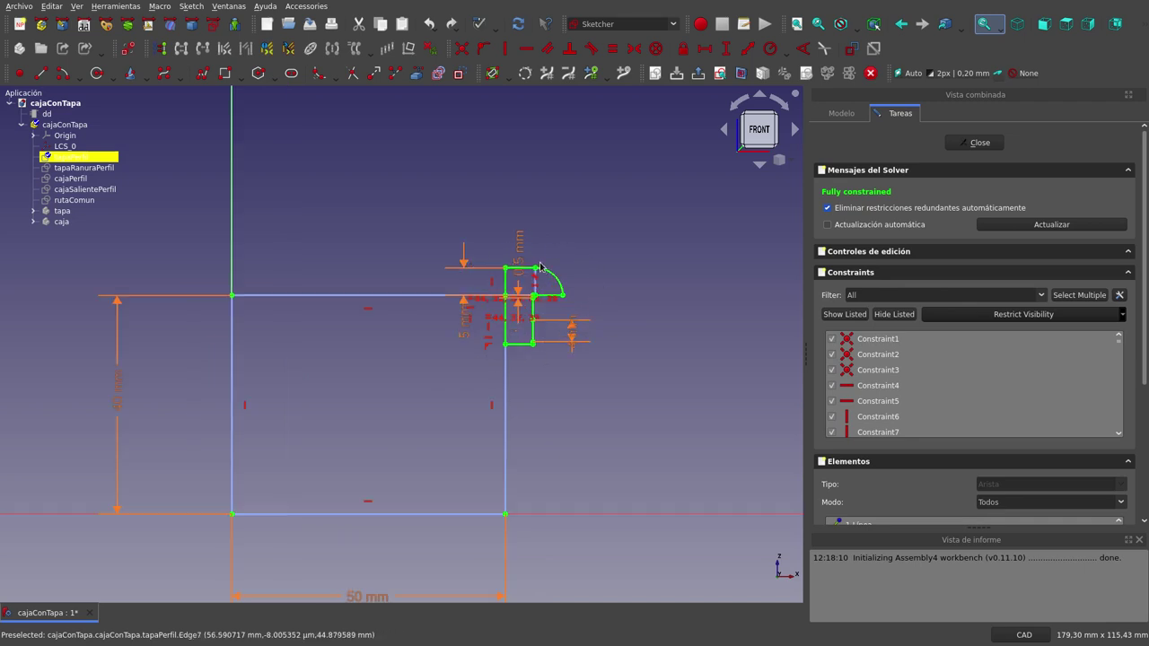
scroll(540, 266, "up", 1)
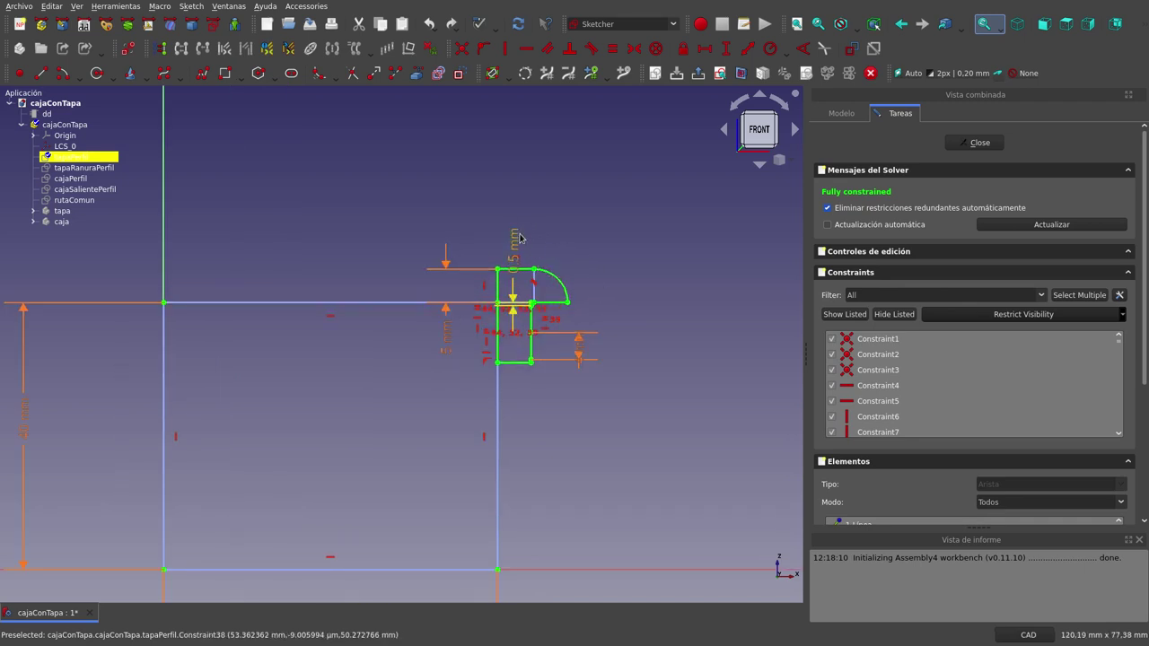
- Move the 0.5 mm and 4 mm dimension labels clear of the lid profile, then close the sketch
left_click_drag(520, 238, 519, 190)
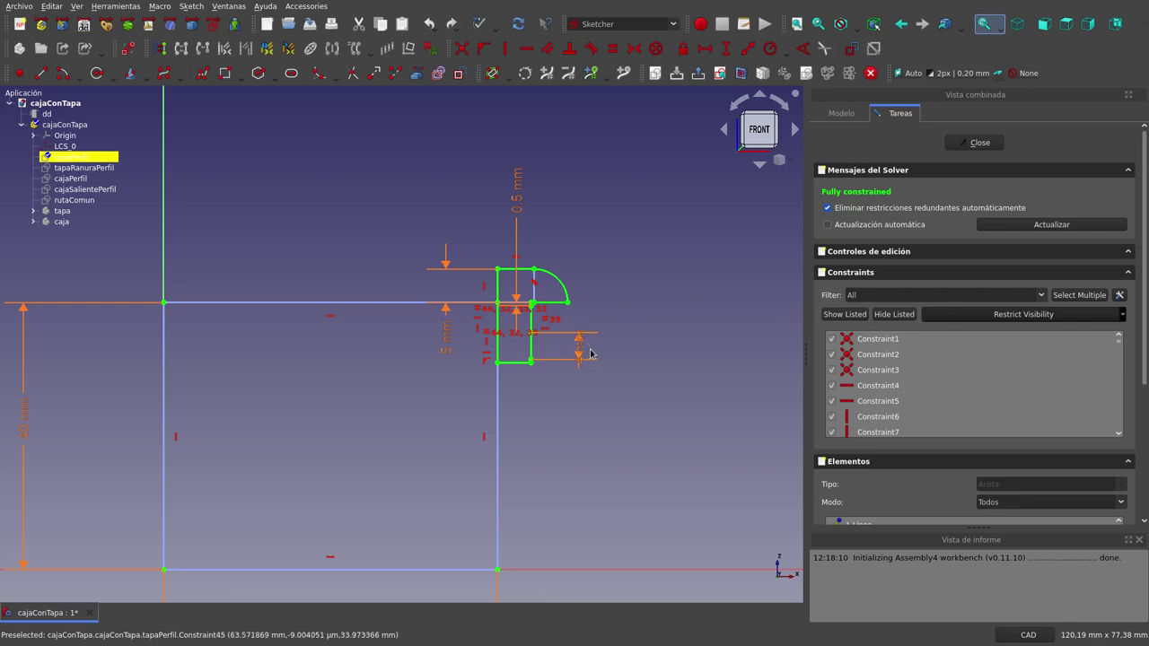
left_click_drag(590, 354, 585, 415)
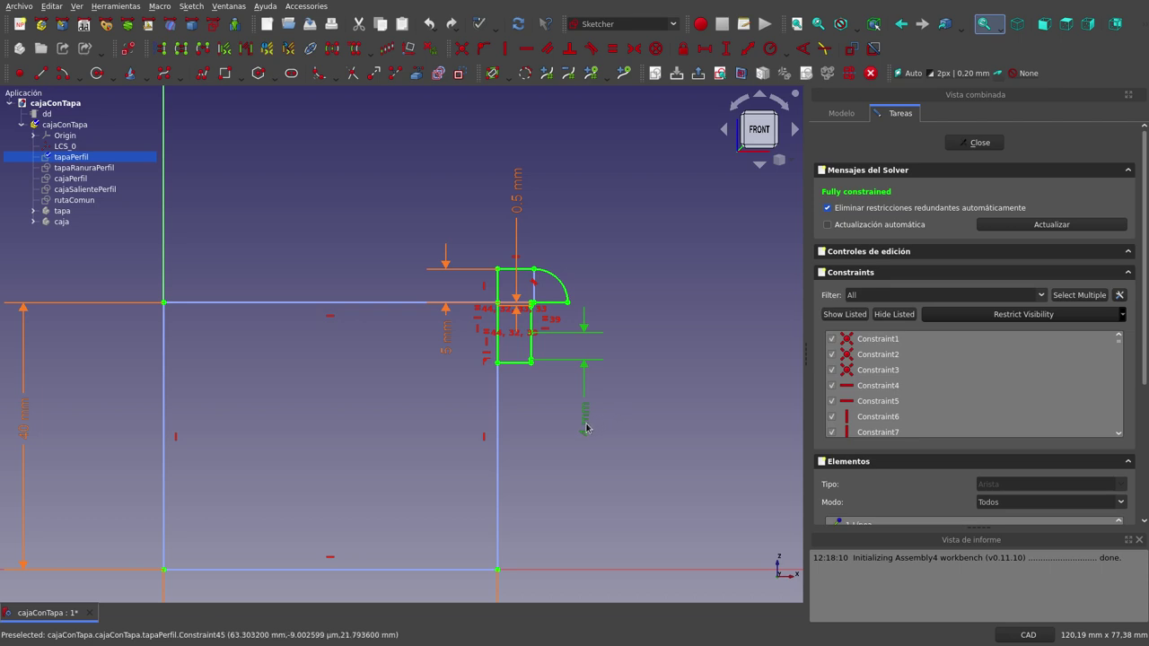
left_click_drag(574, 427, 577, 431)
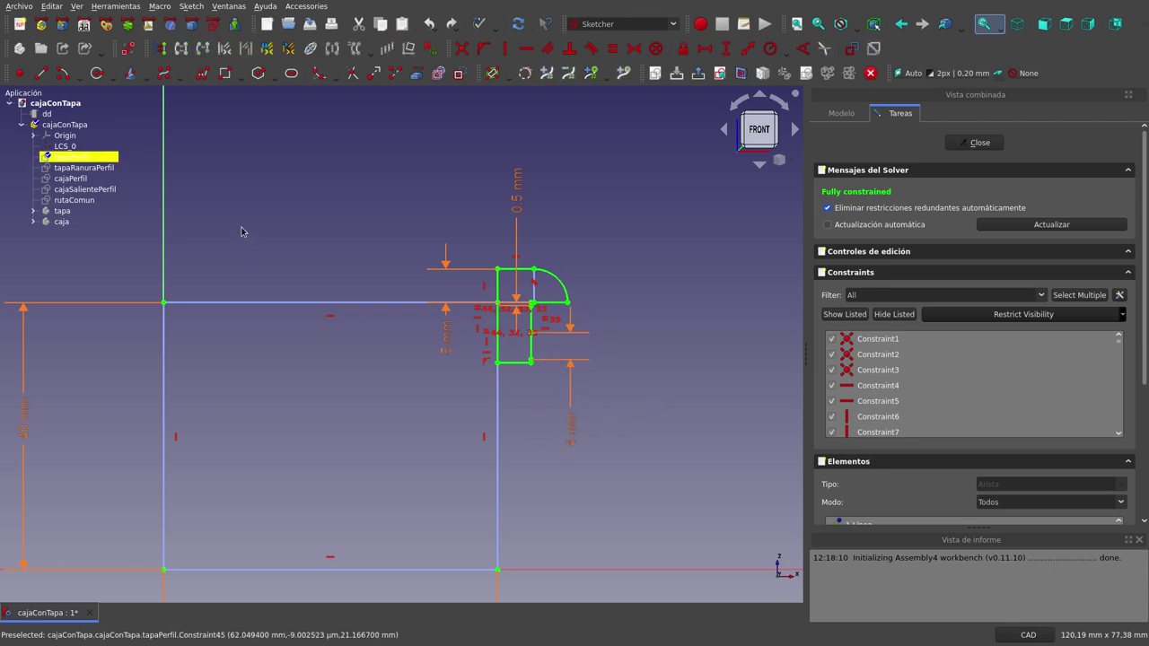
scroll(616, 354, "down", 1)
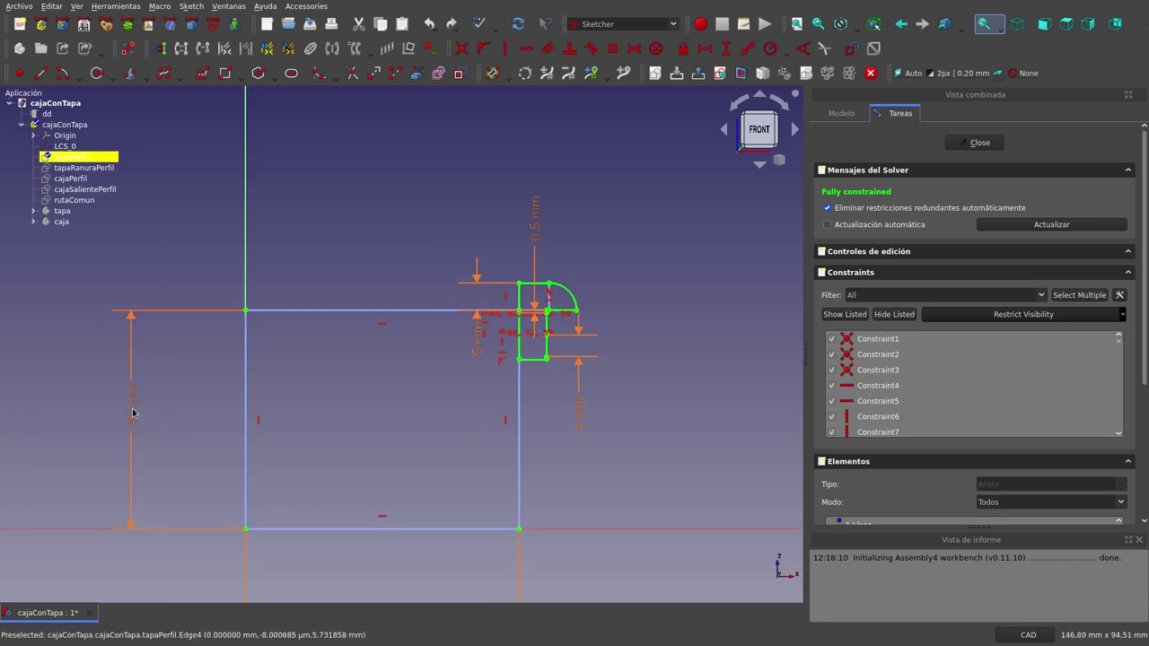
scroll(532, 407, "down", 1)
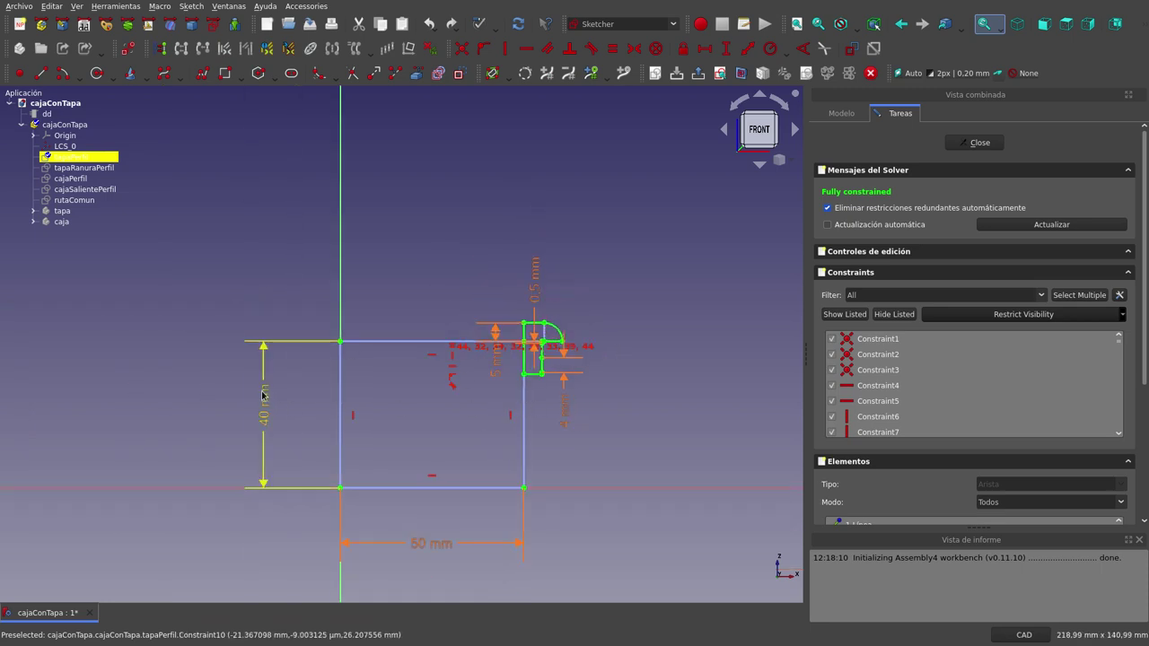
left_click(442, 542)
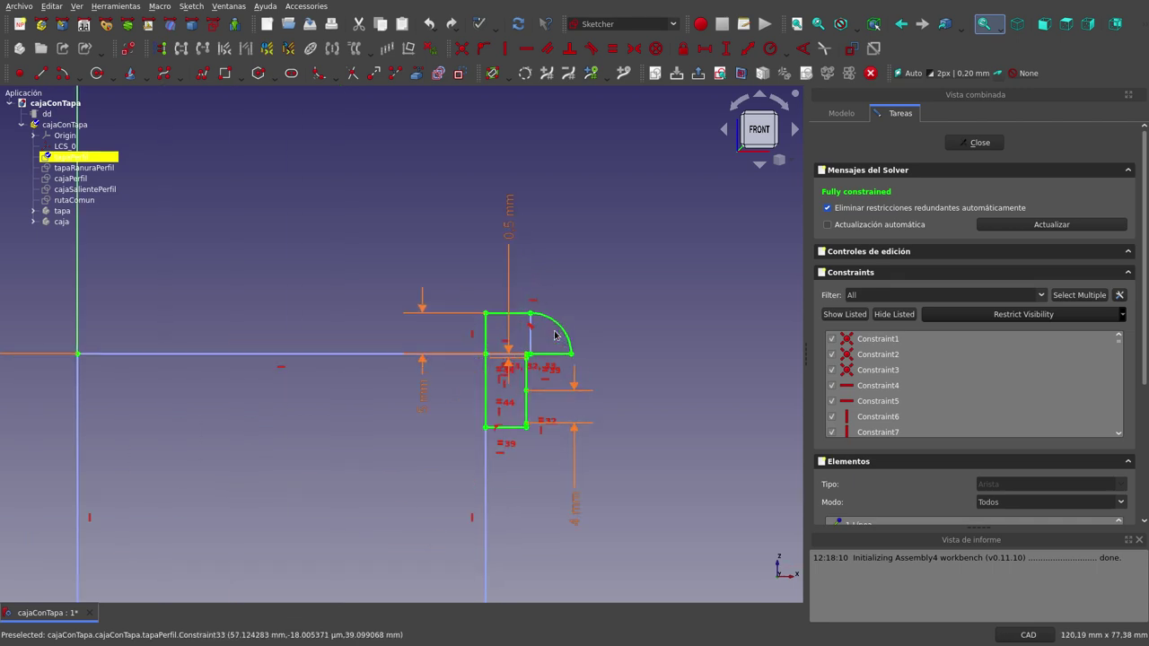
scroll(554, 335, "up", 3)
scroll(553, 335, "down", 2)
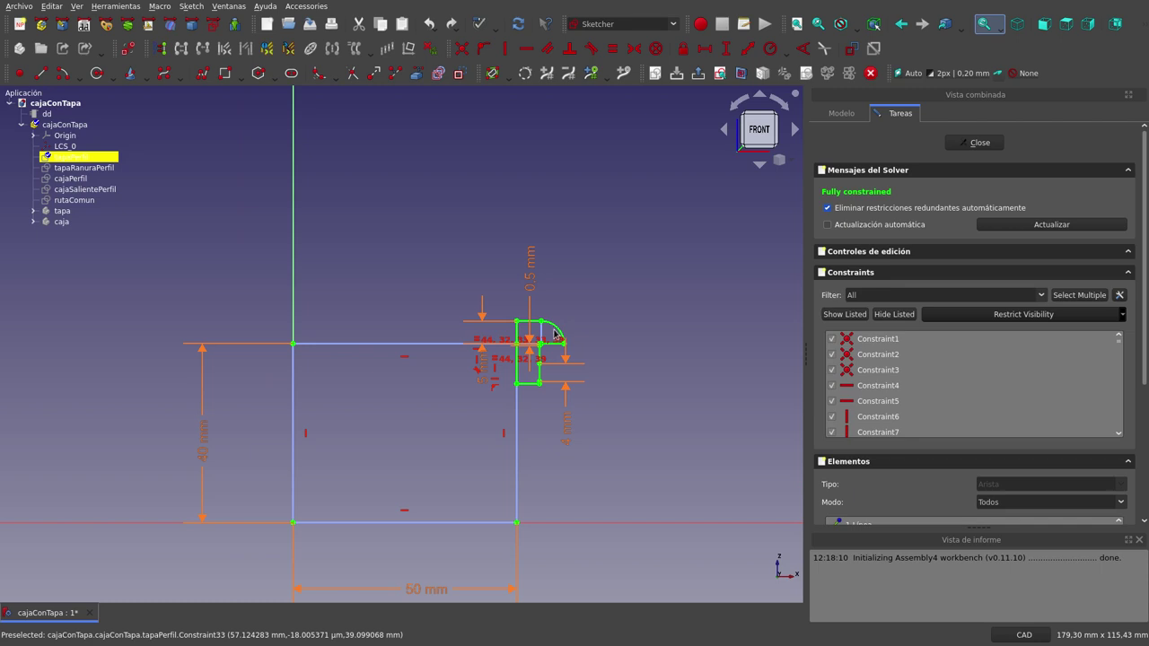
scroll(553, 348, "up", 2)
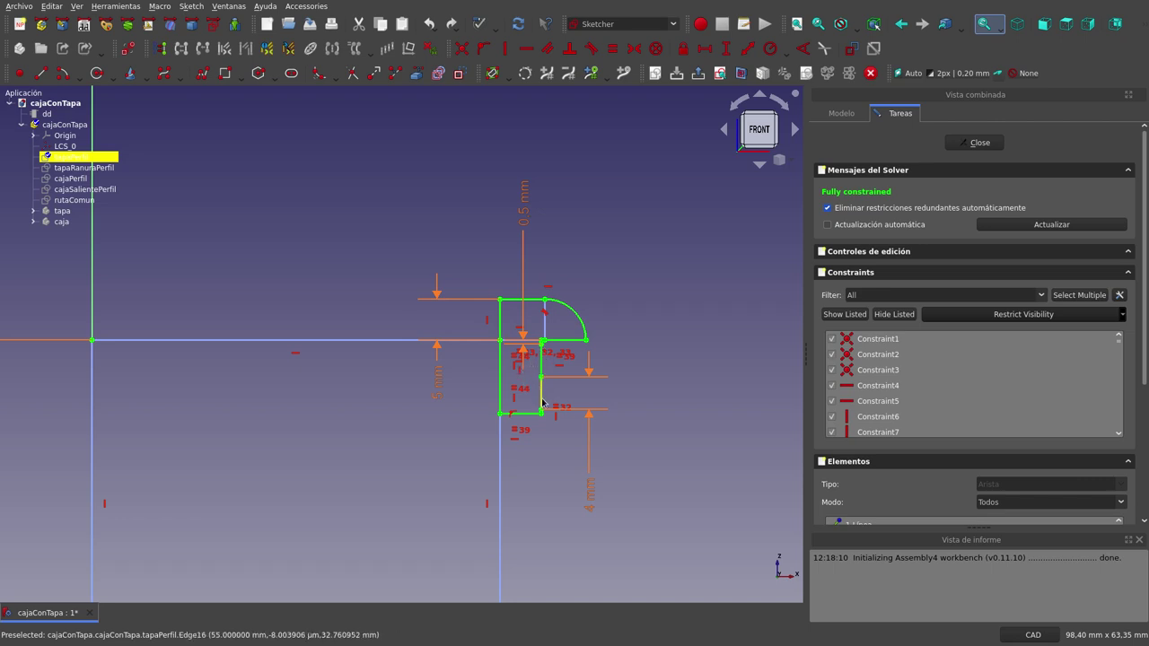
scroll(529, 378, "up", 5)
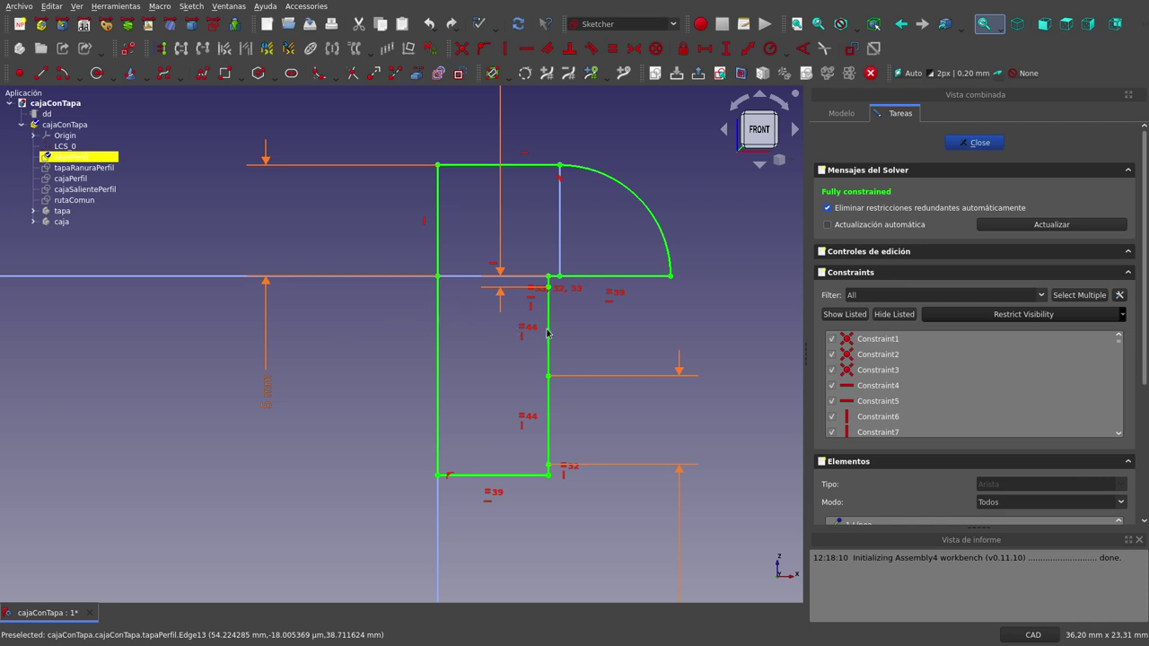
key("Escape")
- Show the tapaPerfil lid profile alongside the triangular tapaRanuraPerfil groove sketch
left_click(115, 159)
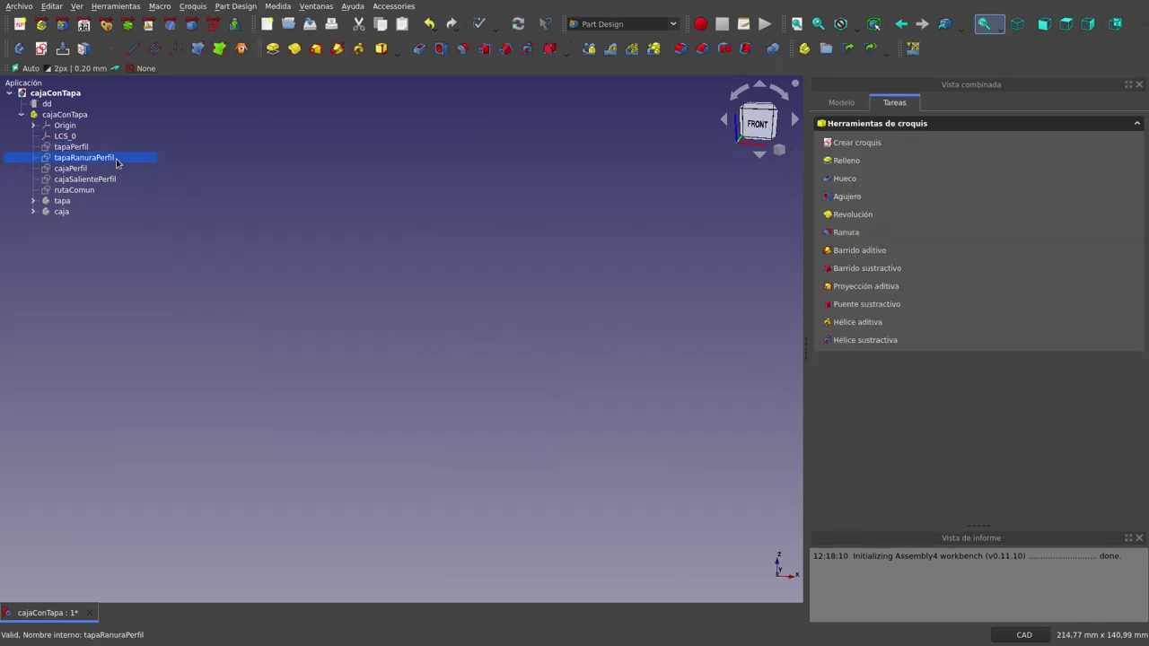
scroll(740, 404, "up", 4)
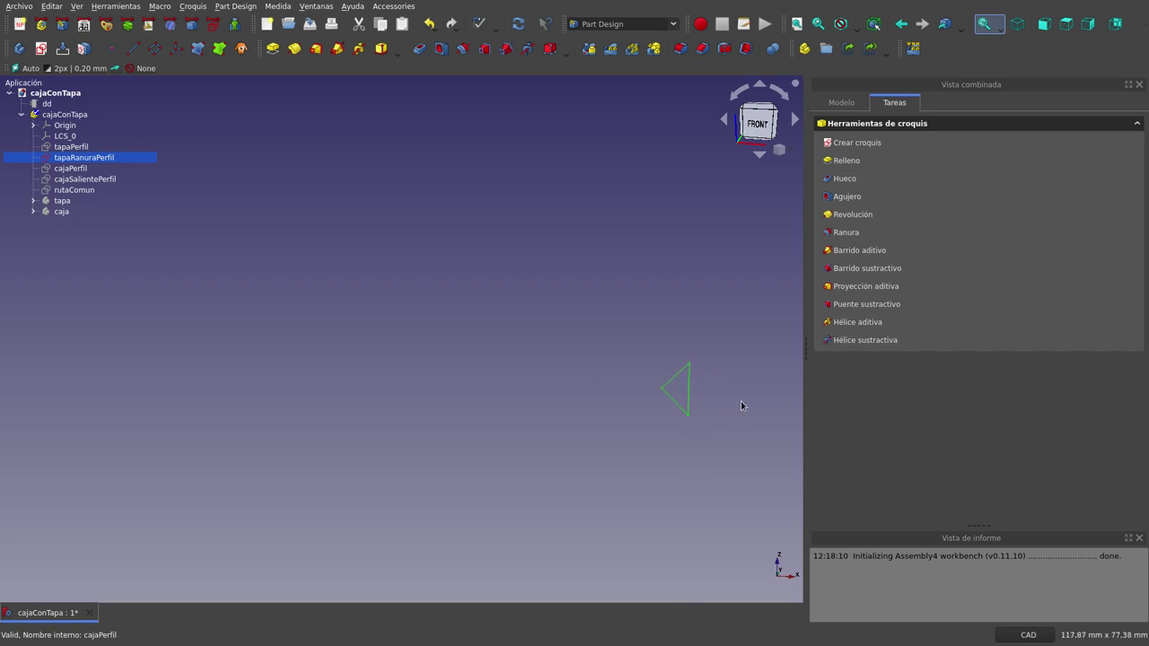
scroll(739, 406, "up", 4)
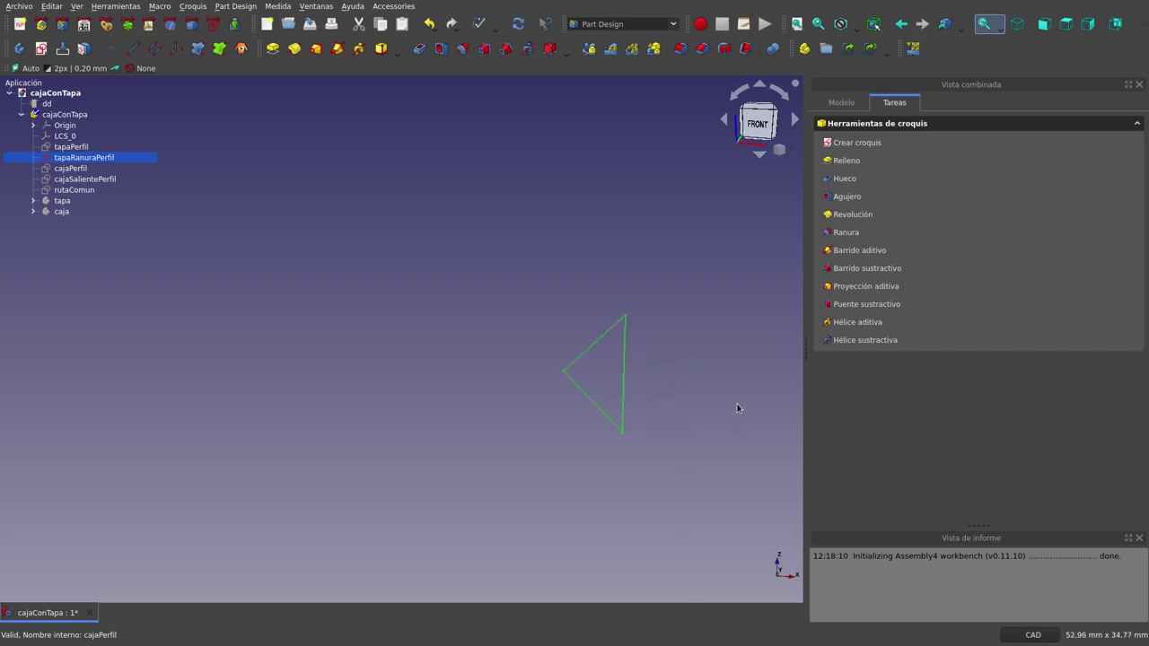
left_click(72, 147)
key("space")
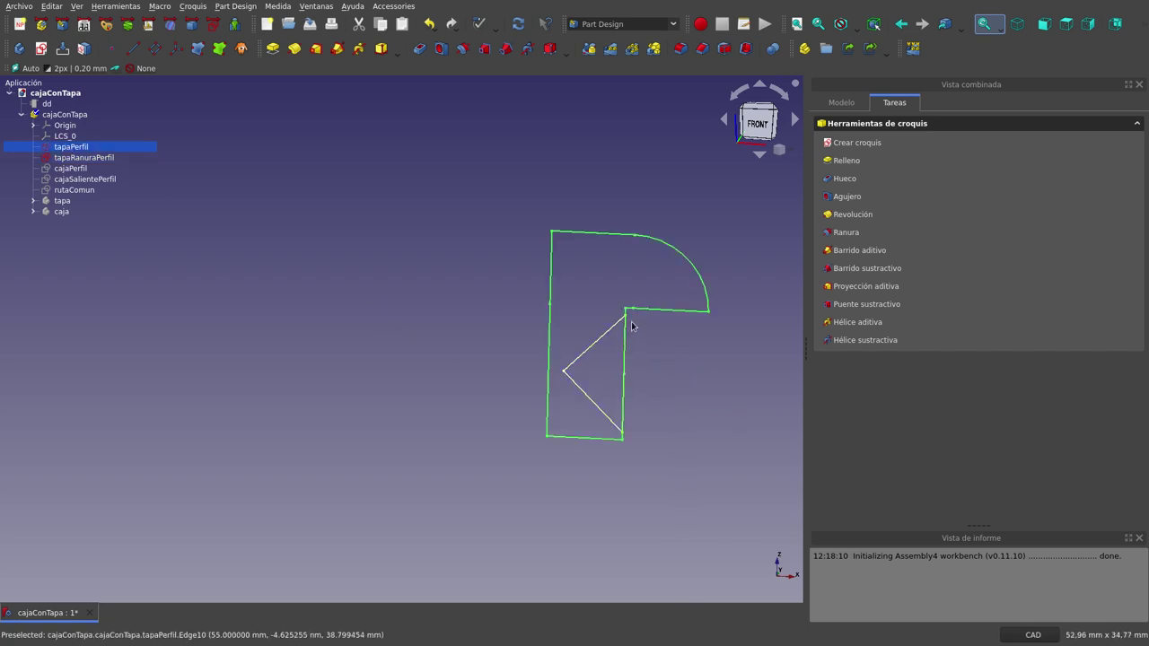
scroll(693, 330, "up", 1)
scroll(693, 329, "up", 2)
left_click(610, 374)
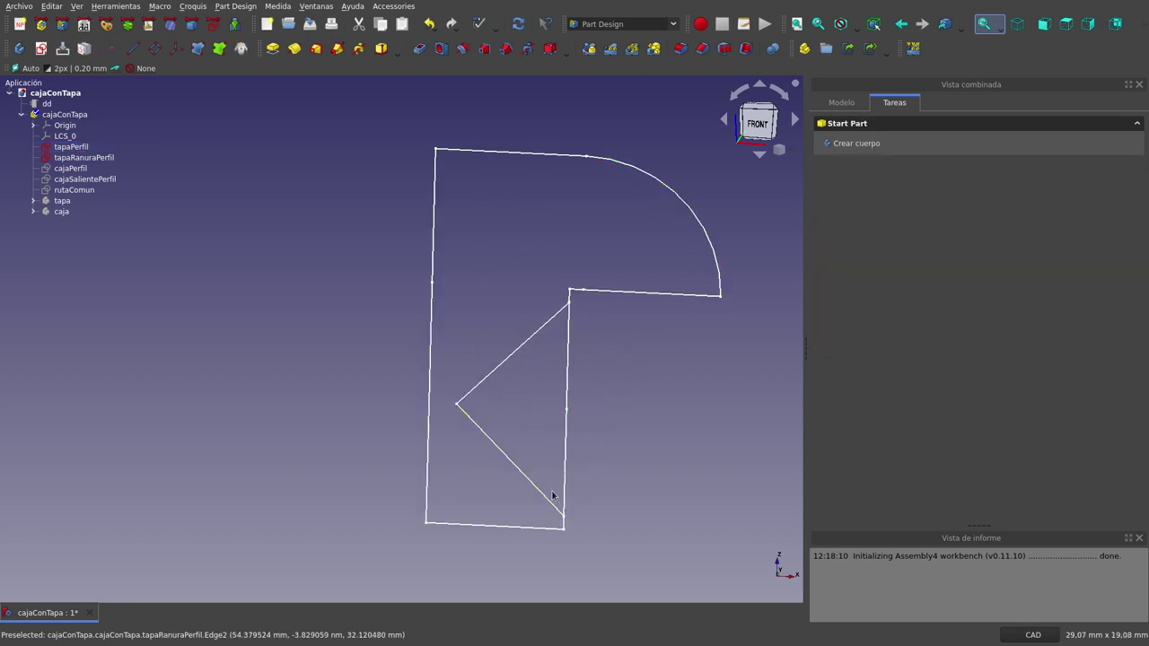
left_click(78, 149)
key("space")
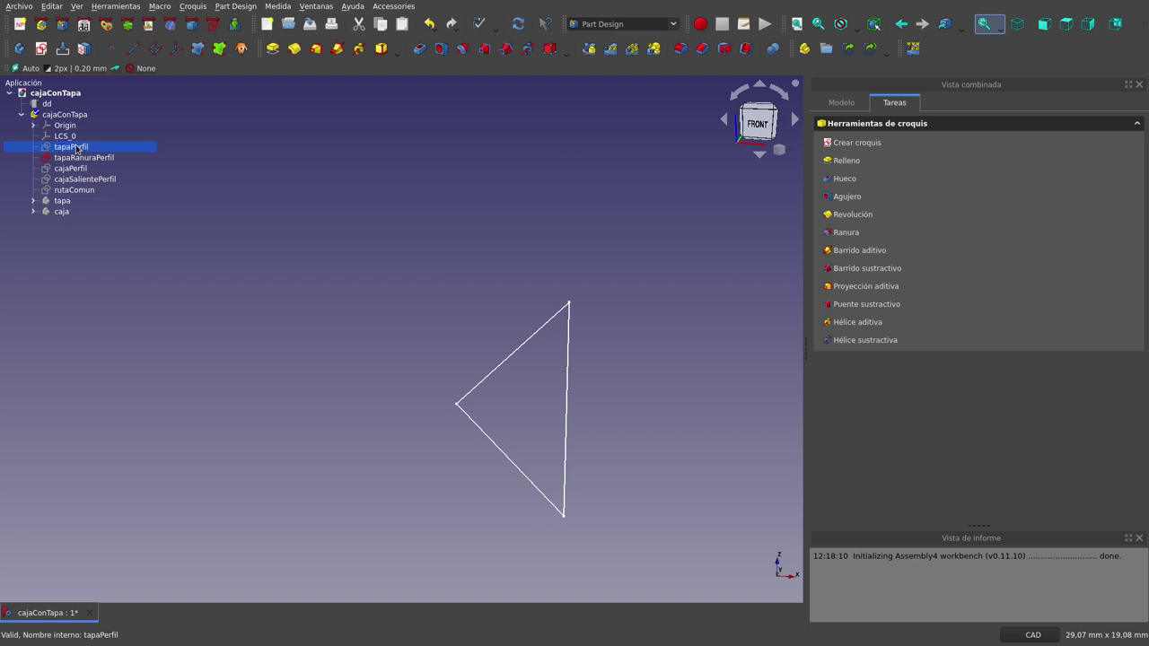
key("space")
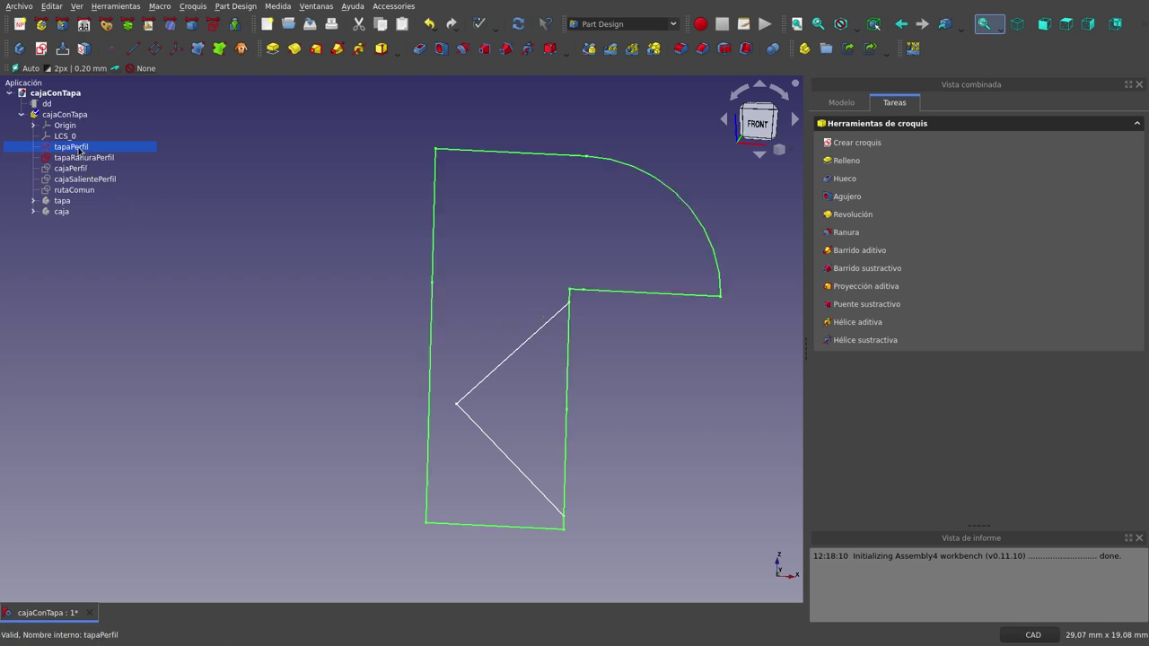
- Edit the tapaRanuraPerfil groove sketch, confirm it is fully constrained, and close it
double_click(79, 158)
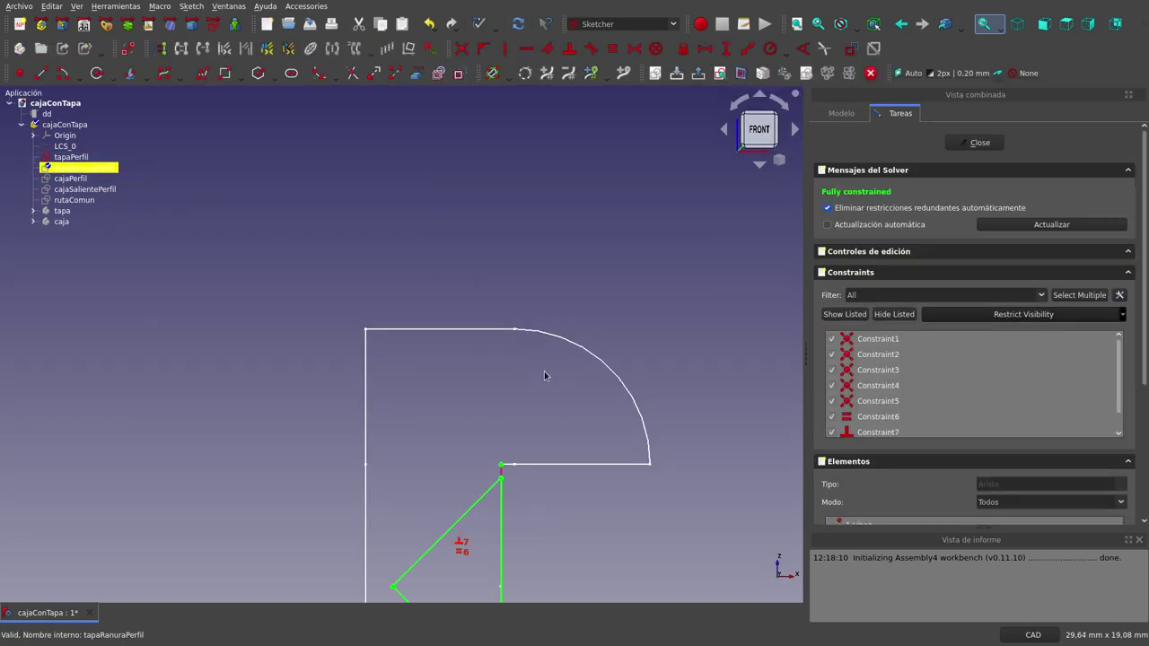
scroll(475, 281, "down", 4)
scroll(526, 430, "up", 1)
scroll(525, 430, "up", 2)
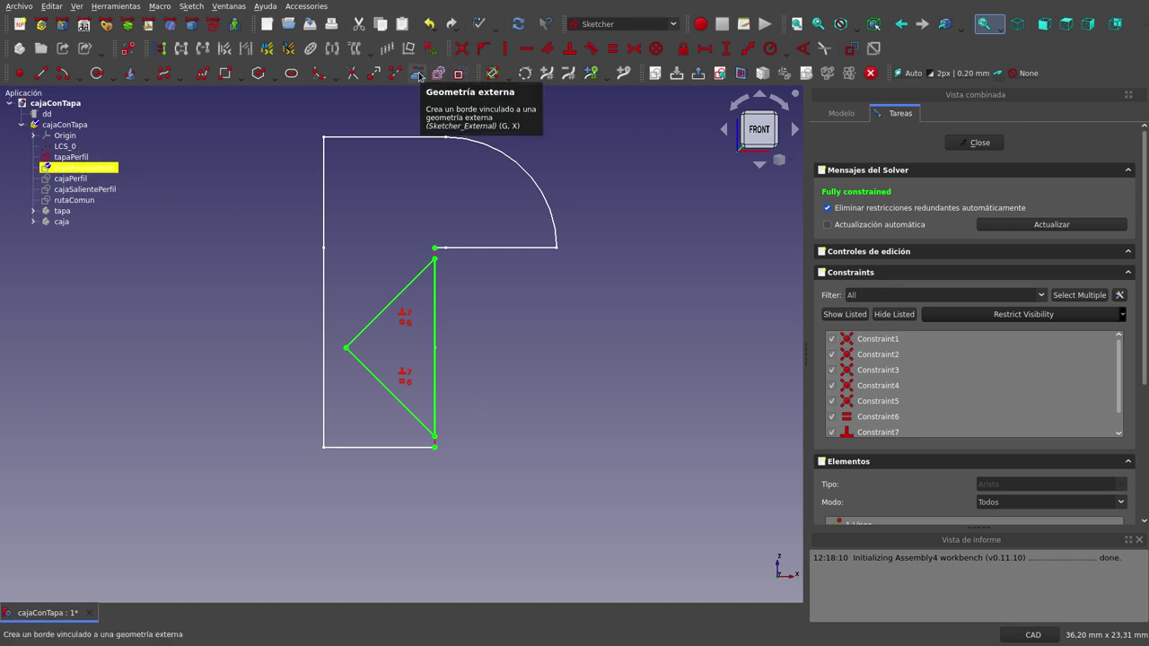
left_click(77, 158)
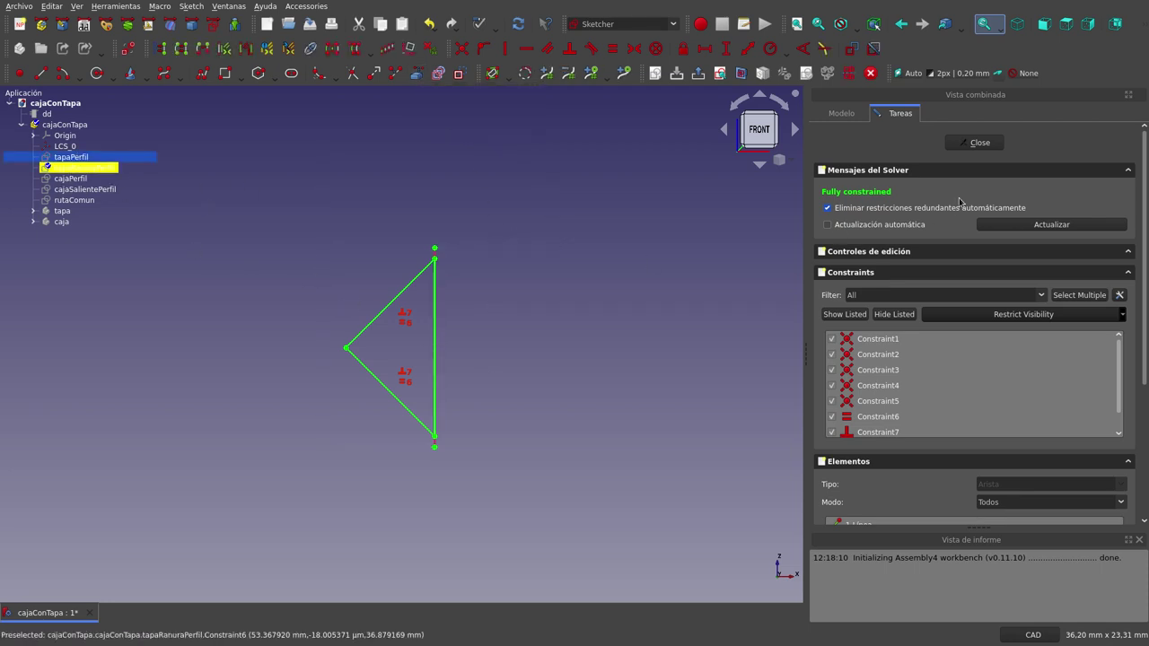
left_click(965, 145)
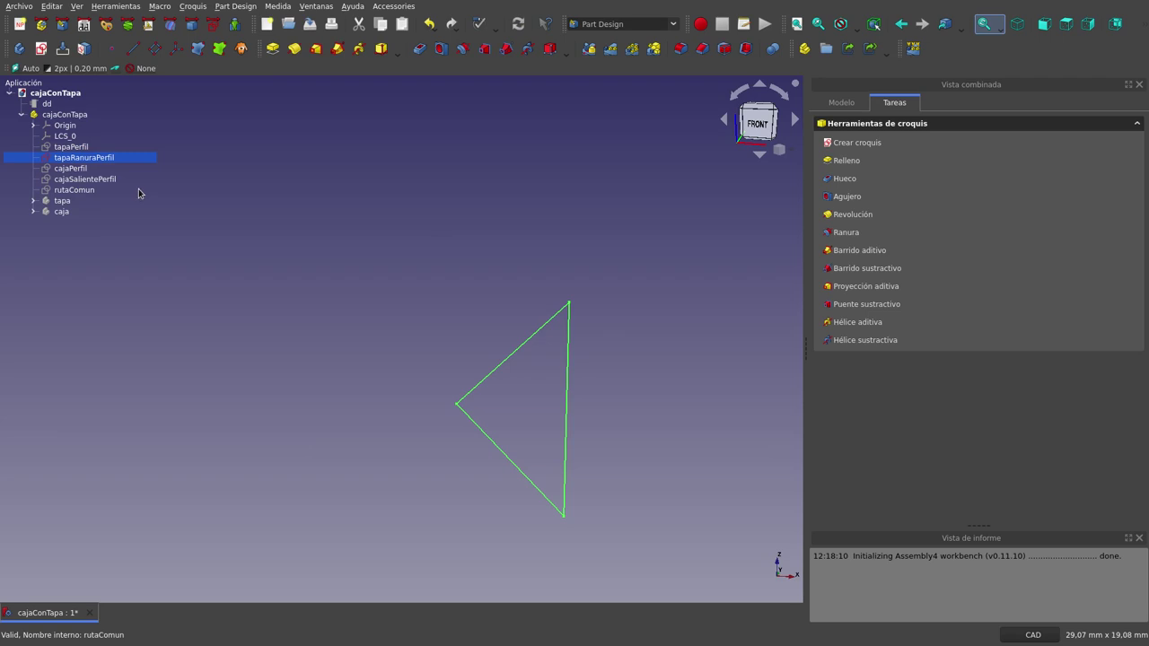
- Show the cajaPerfil box wall profile sketch
left_click(86, 168)
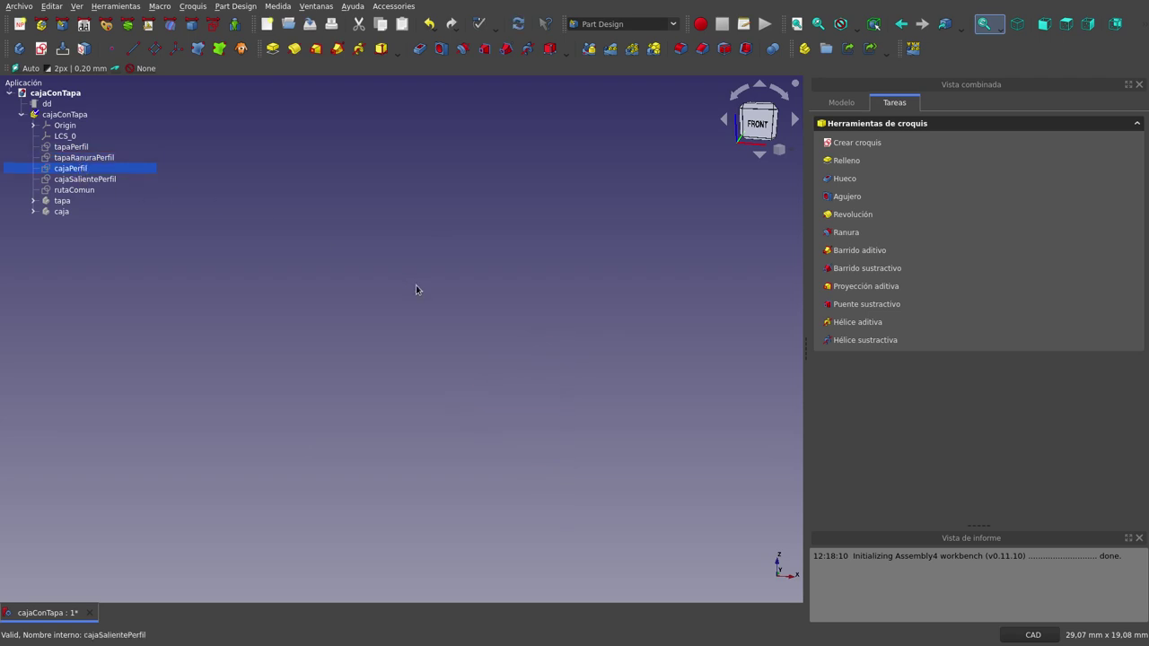
key("space")
scroll(440, 273, "down", 3)
scroll(480, 328, "down", 2)
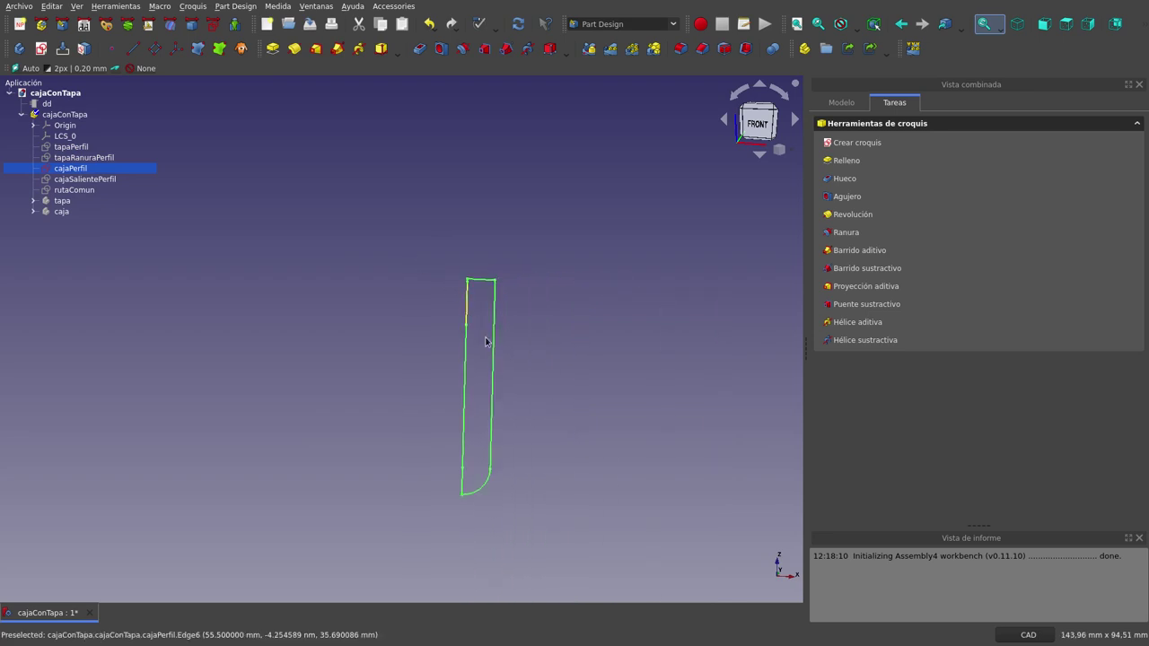
scroll(469, 494, "up", 2)
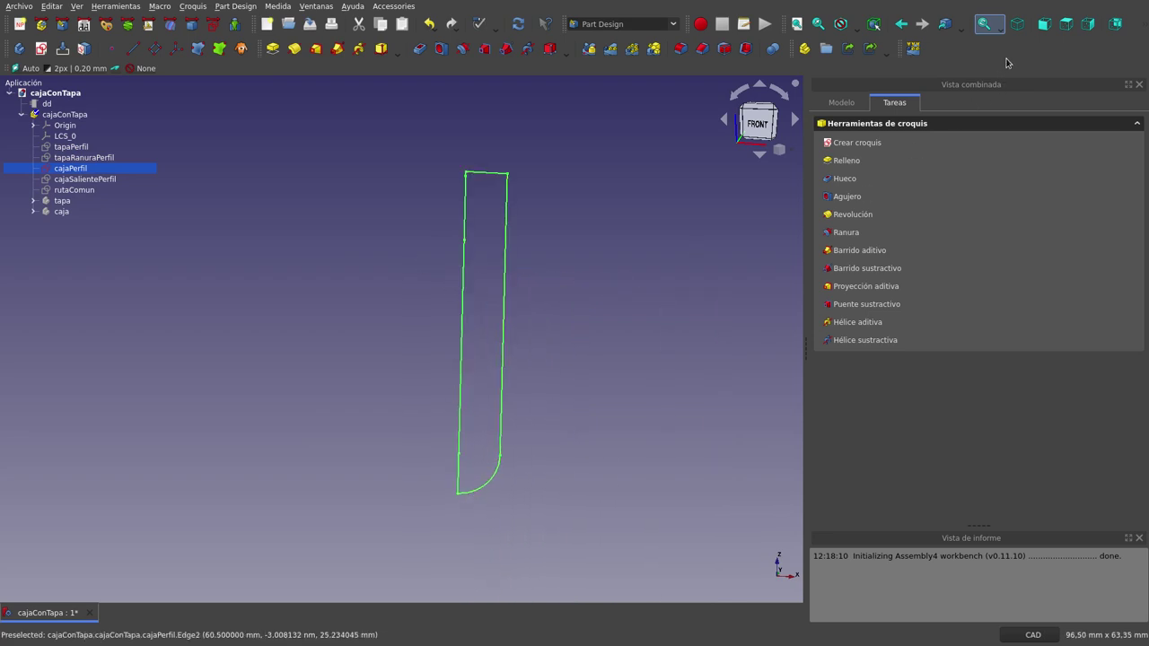
- View from the front and show the tapaPerfil lid profile beside the box profile
left_click(1044, 27)
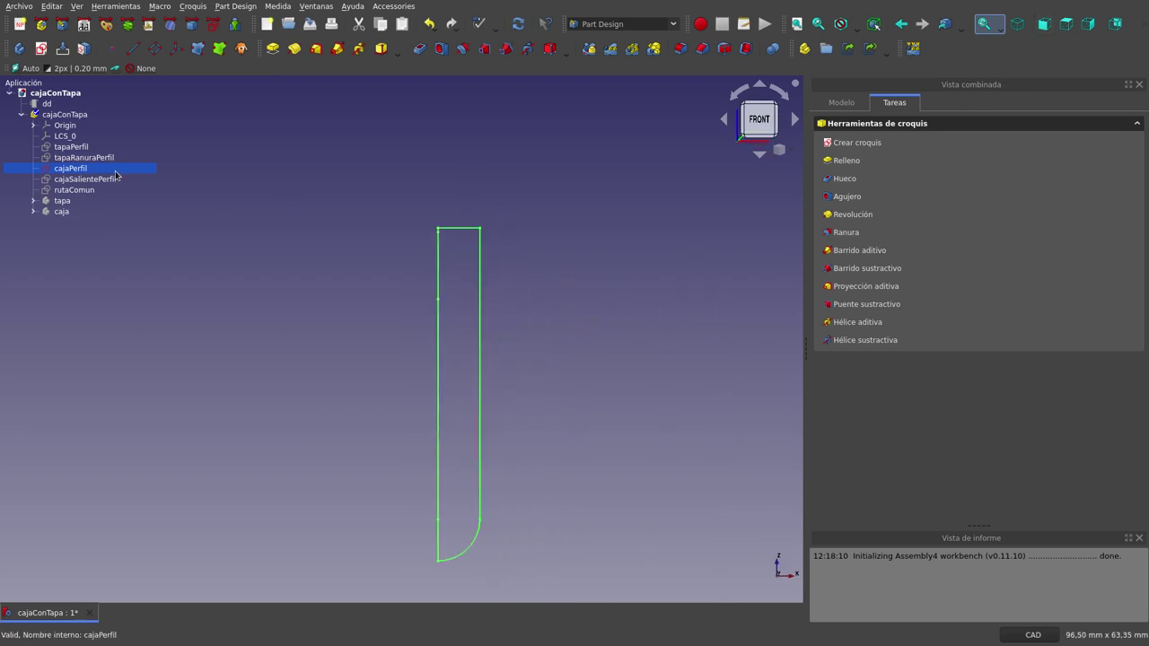
left_click(78, 150)
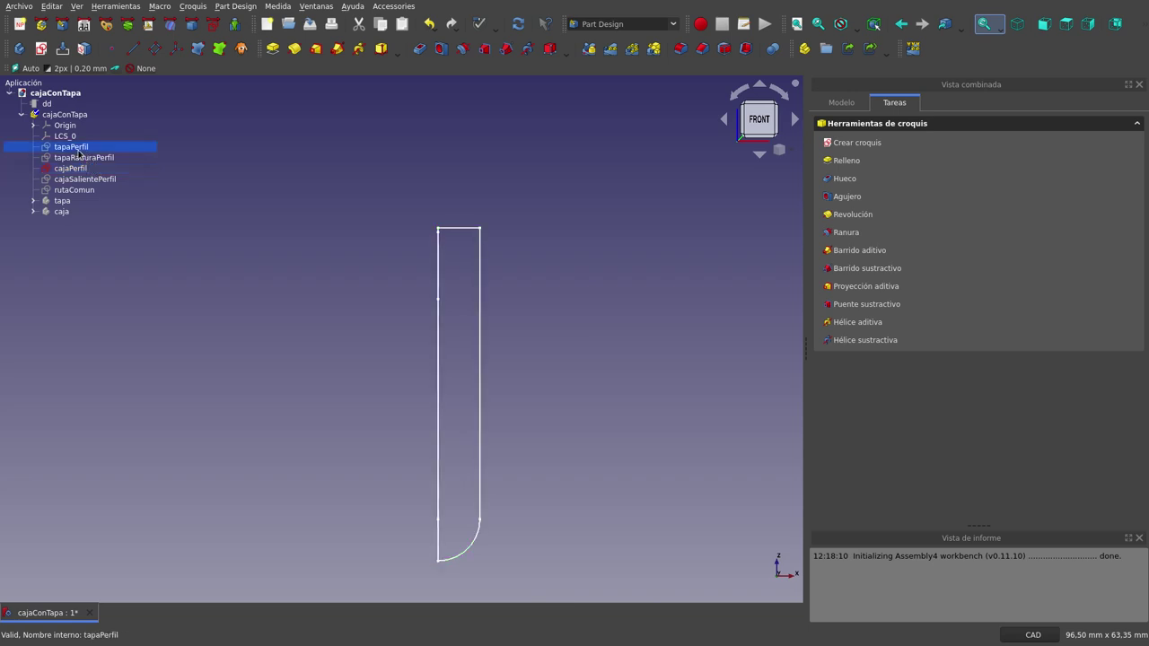
key("space")
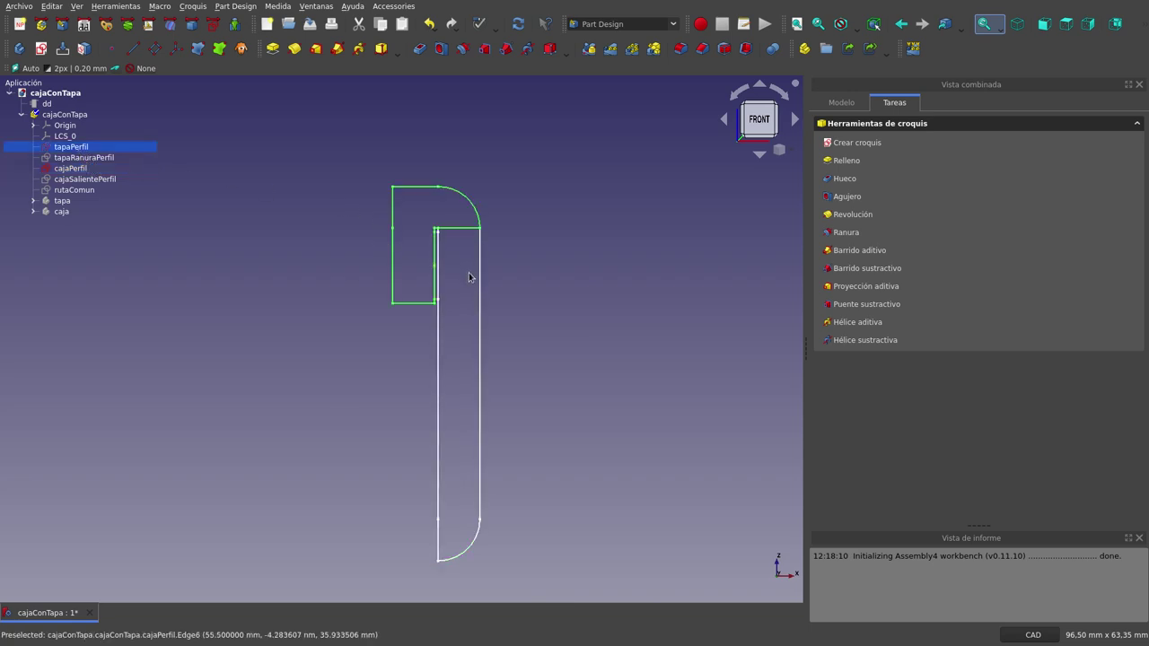
scroll(468, 277, "up", 1)
scroll(458, 234, "up", 2)
scroll(456, 226, "down", 3)
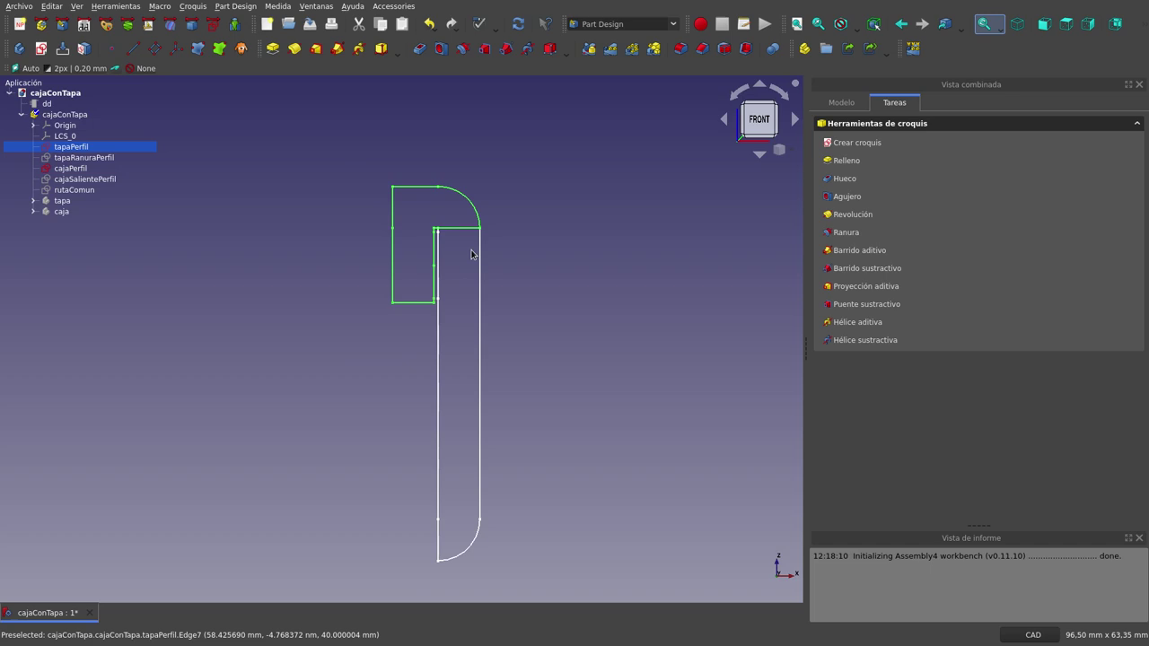
double_click(72, 168)
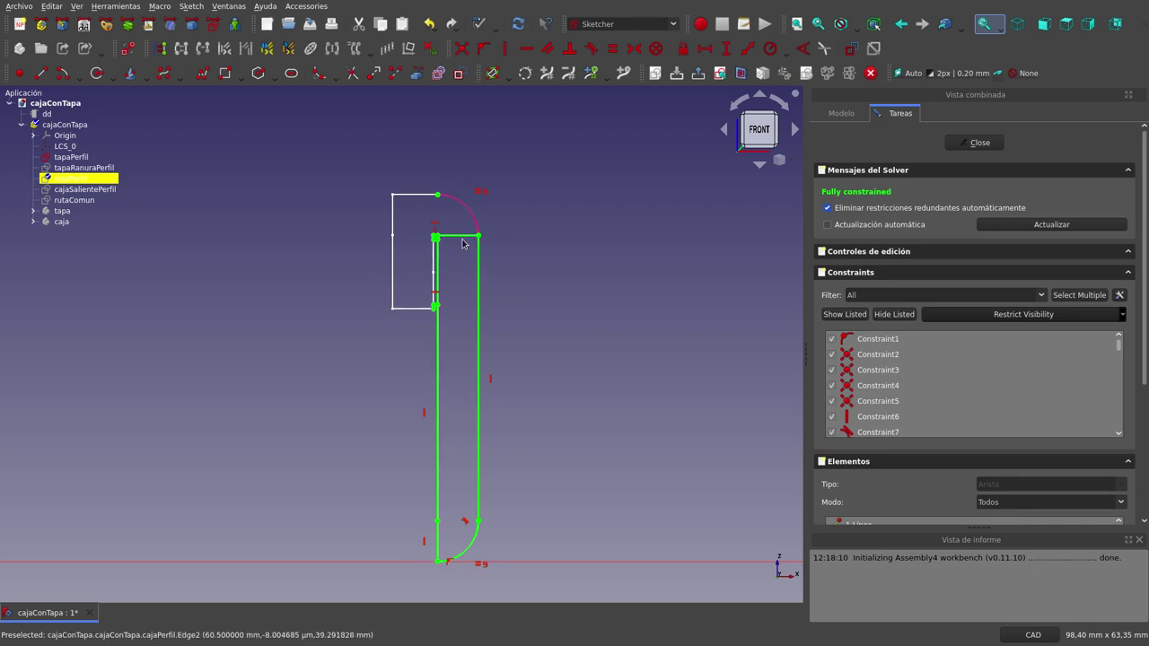
scroll(465, 244, "up", 2)
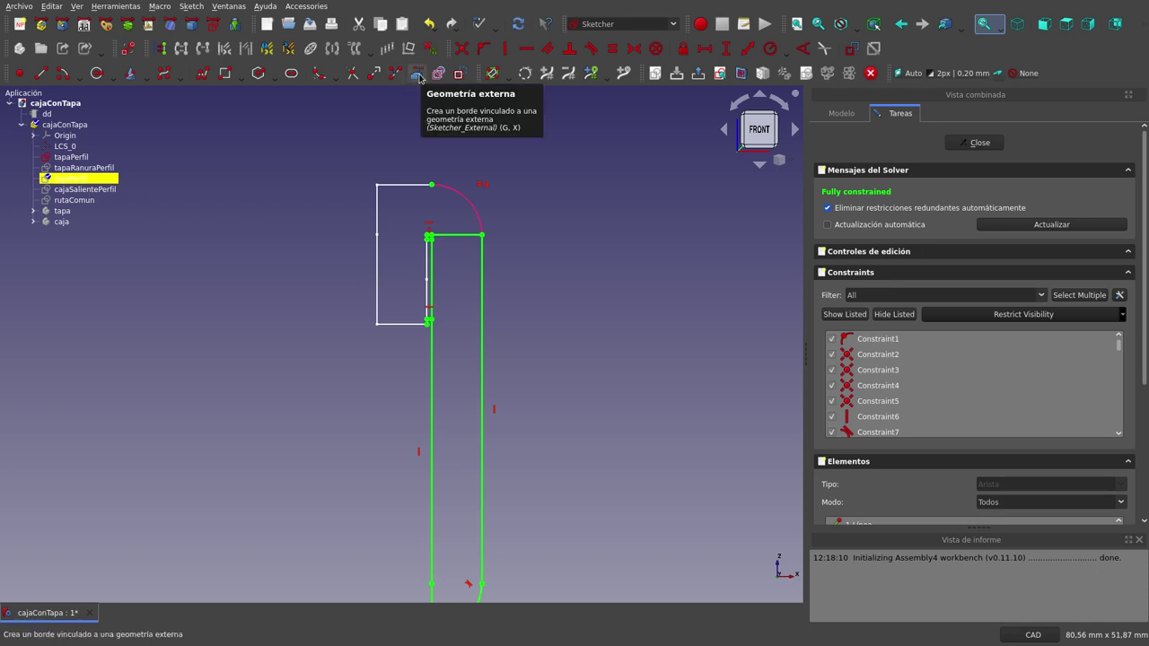
left_click(79, 160)
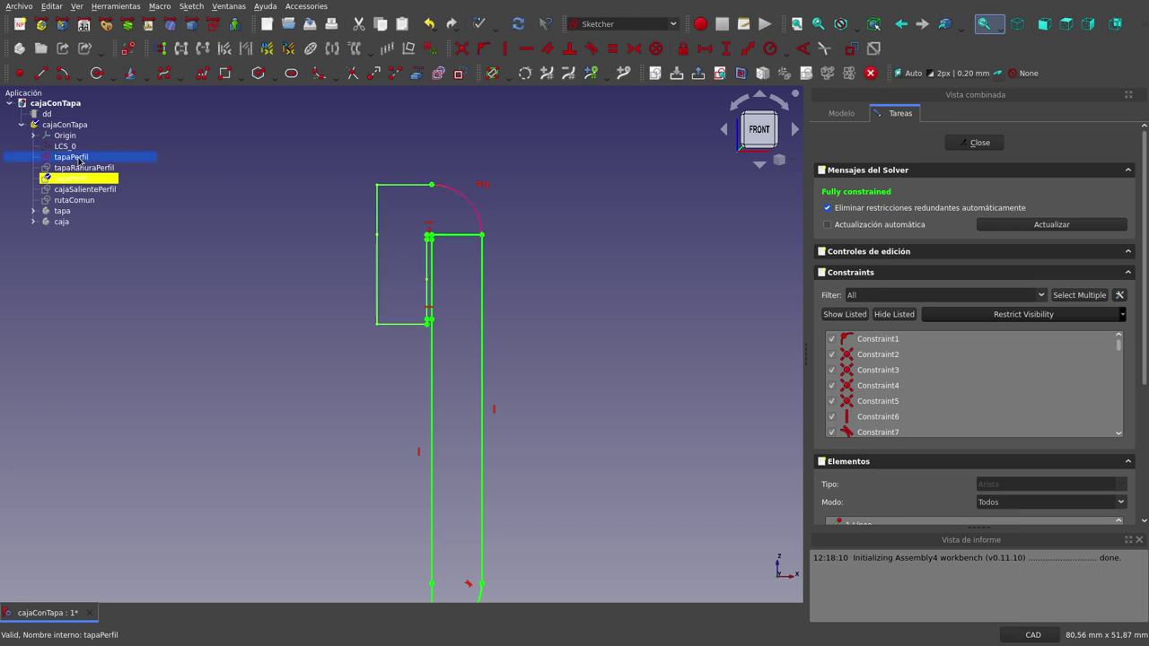
scroll(456, 231, "down", 3)
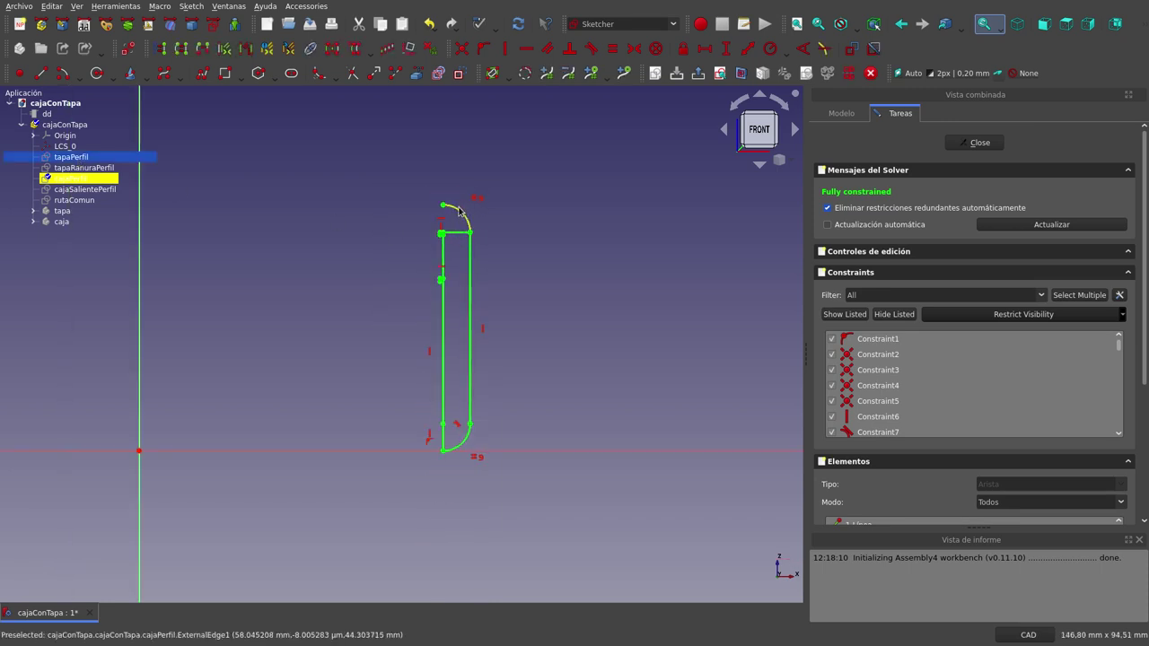
scroll(440, 229, "up", 5)
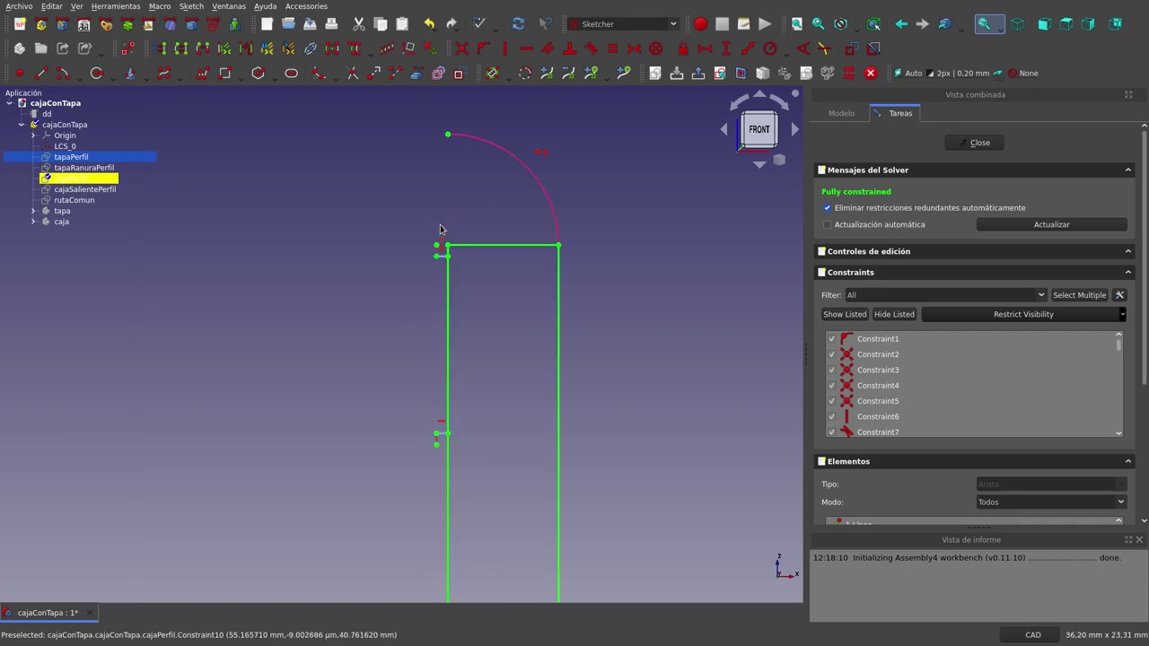
scroll(440, 229, "up", 4)
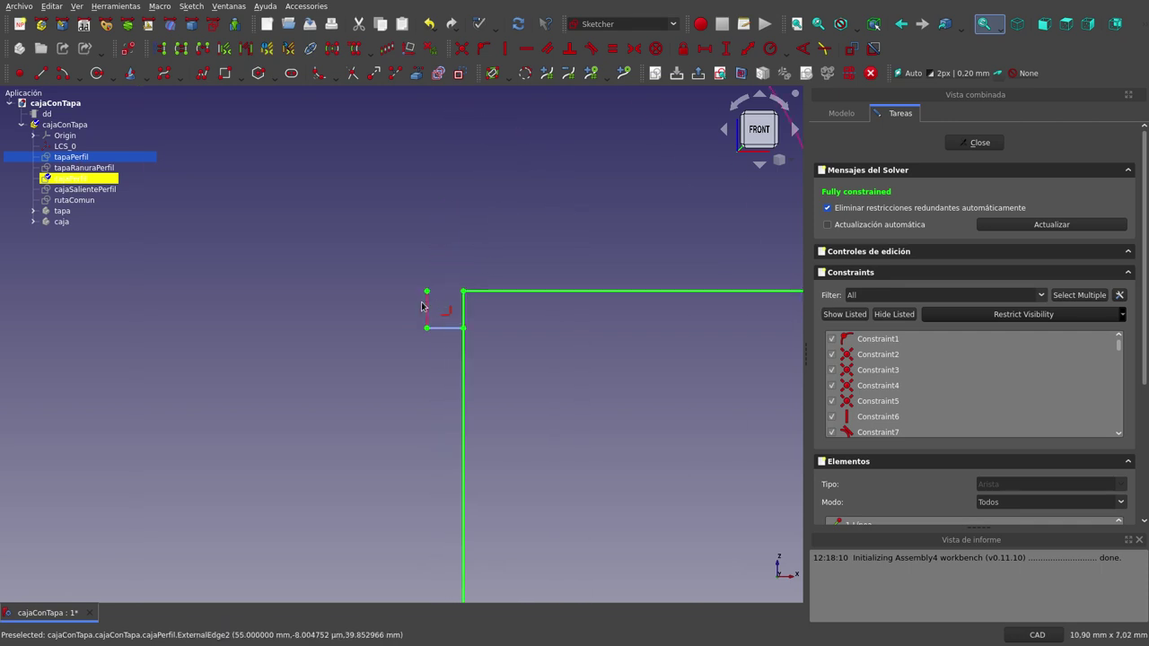
scroll(431, 314, "down", 5)
scroll(466, 268, "down", 2)
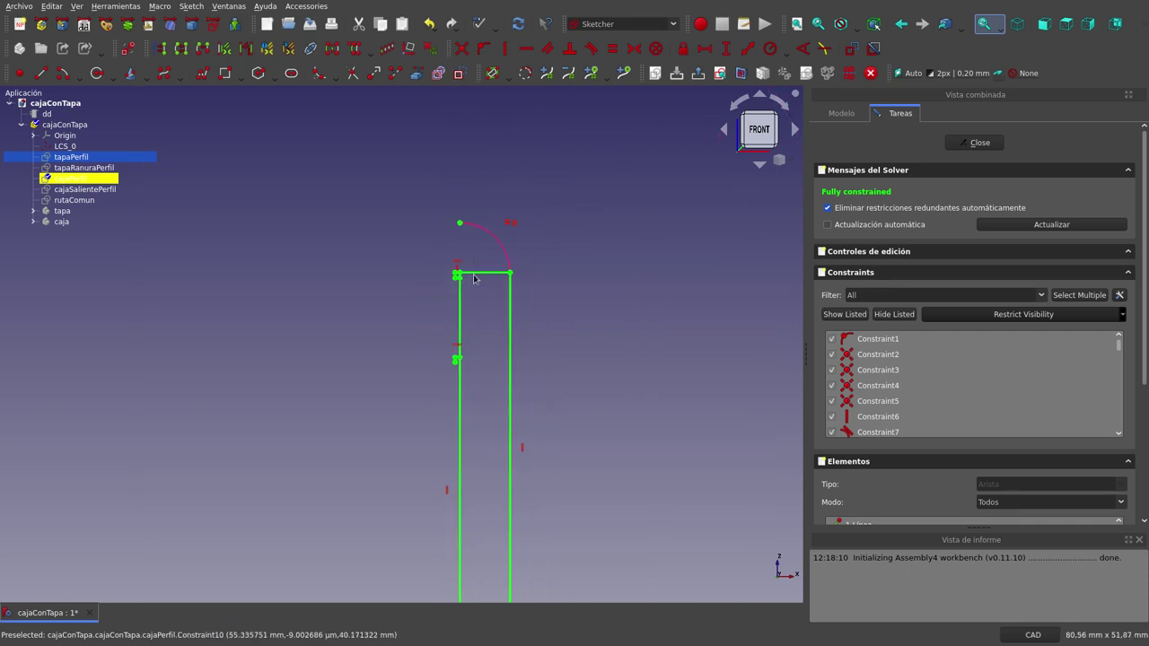
scroll(541, 365, "down", 2)
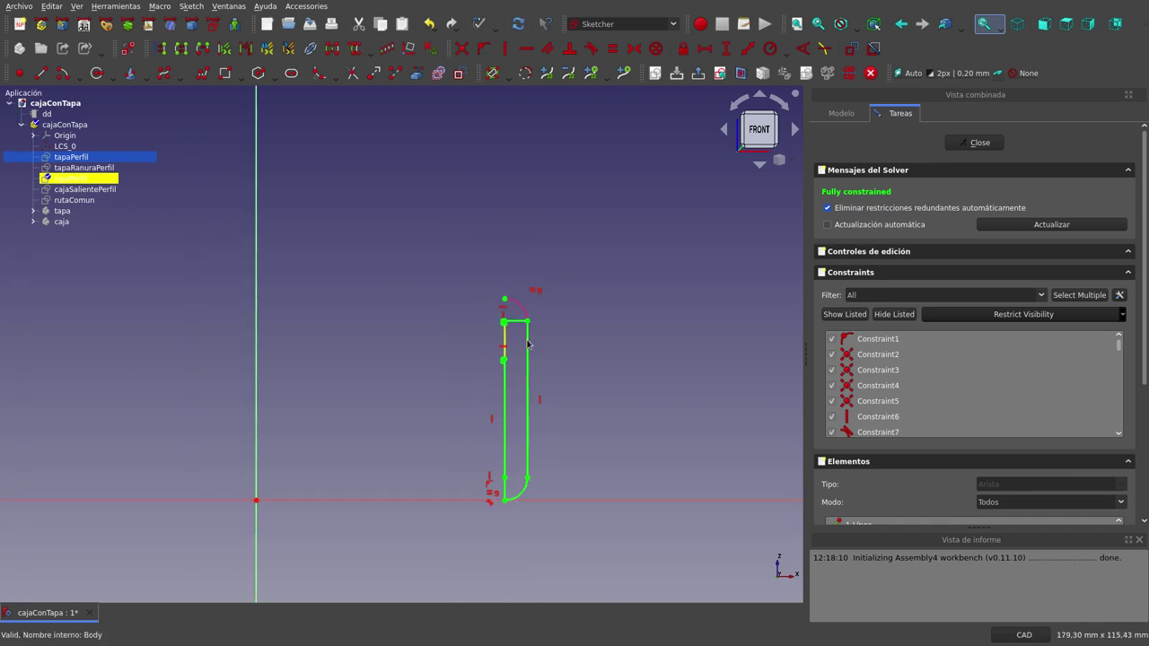
scroll(516, 334, "up", 2)
scroll(516, 334, "down", 2)
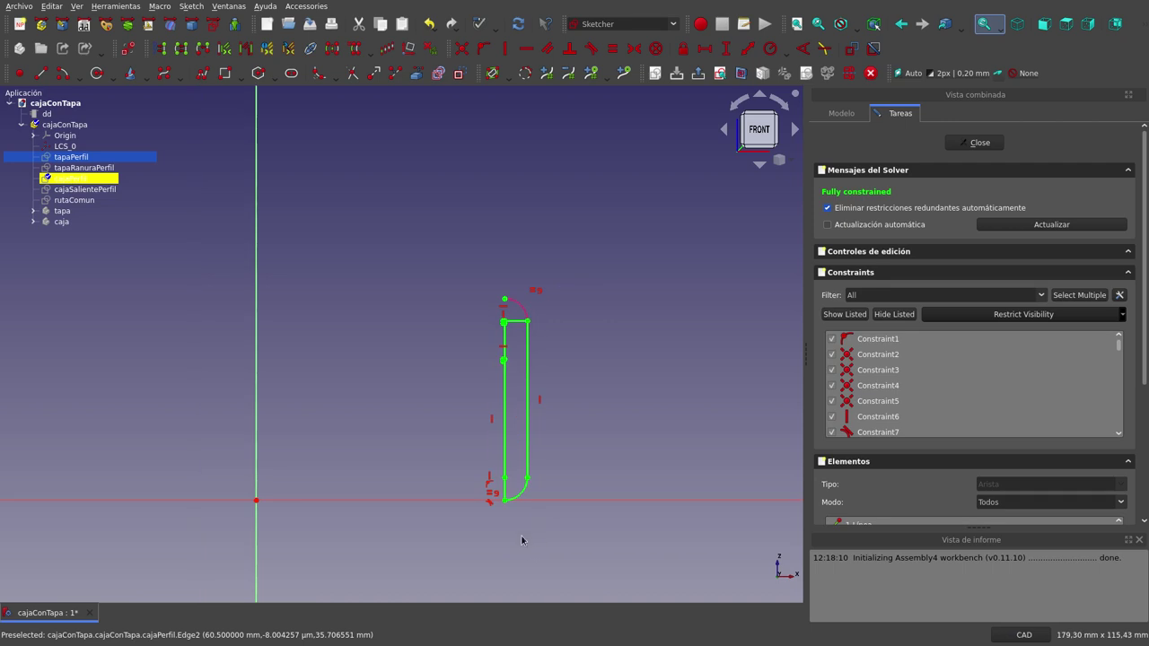
scroll(522, 529, "up", 2)
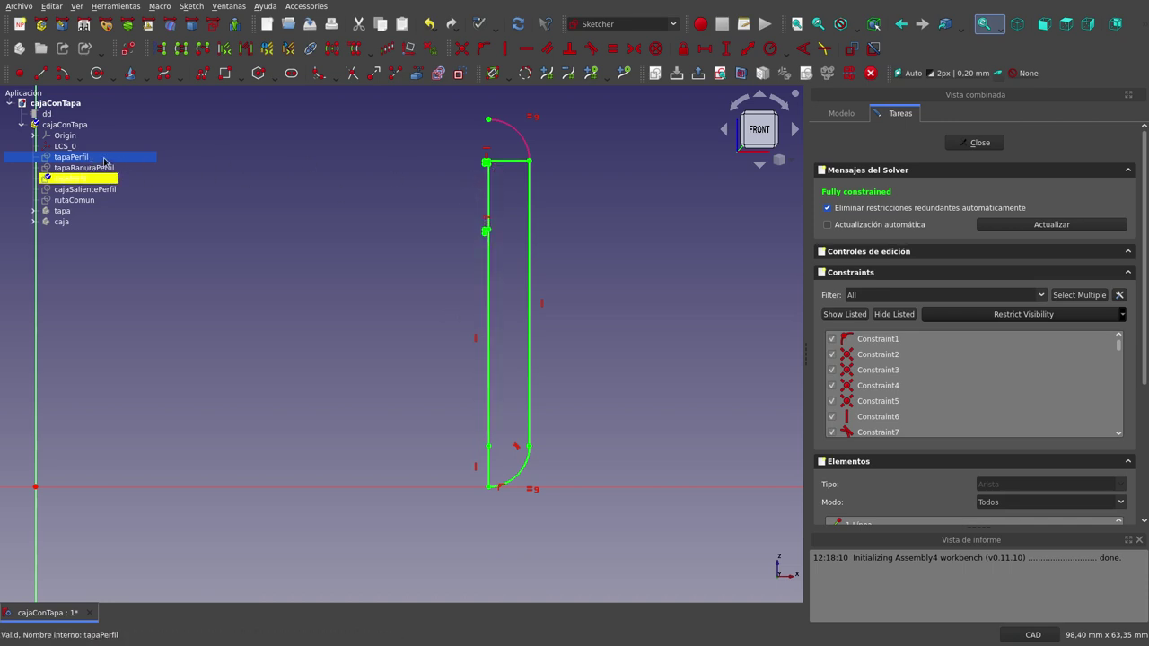
key("space")
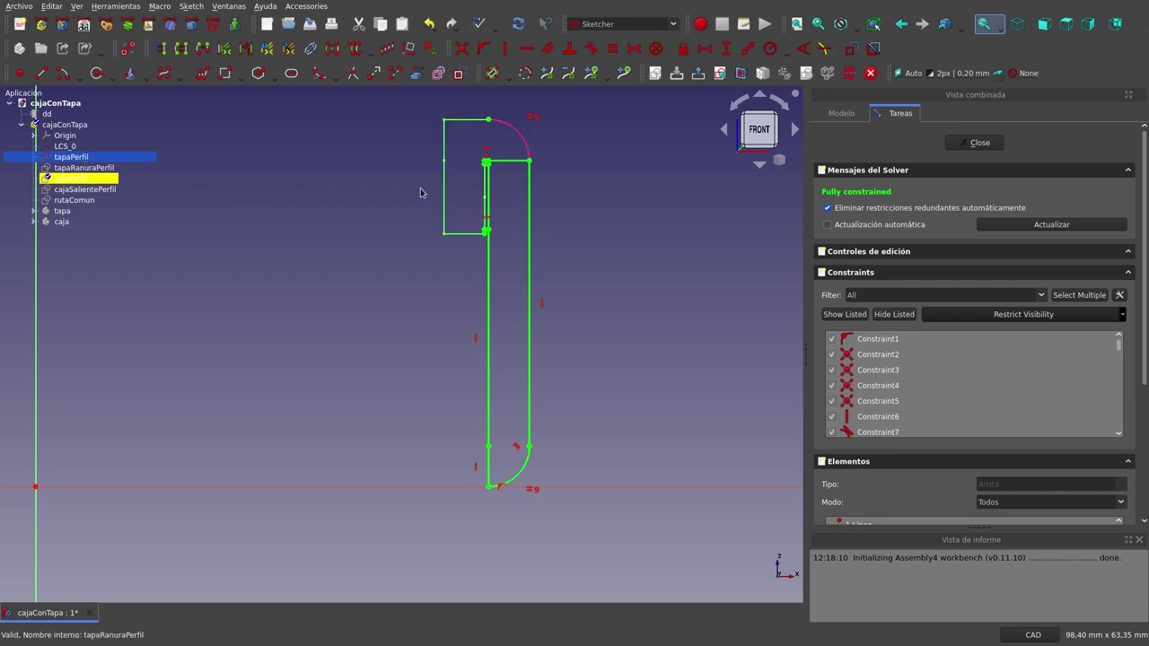
left_click(159, 169)
key("space")
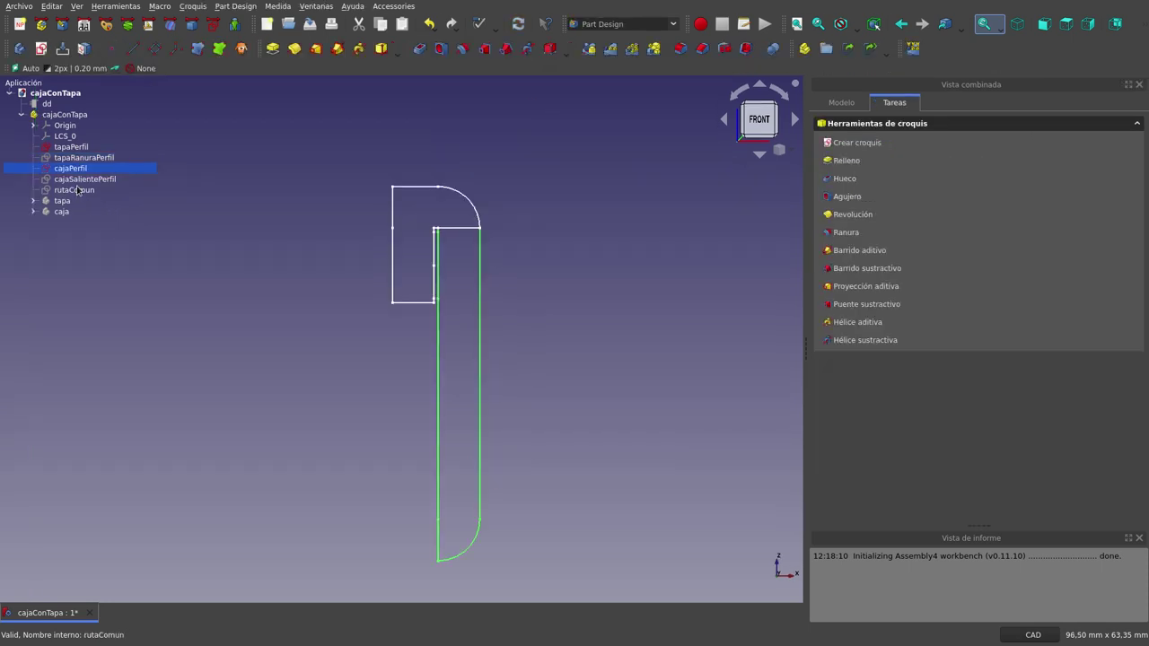
- Review the fully constrained triangular cajaSalientePerfil sketch and return to Part Design
left_click(106, 189)
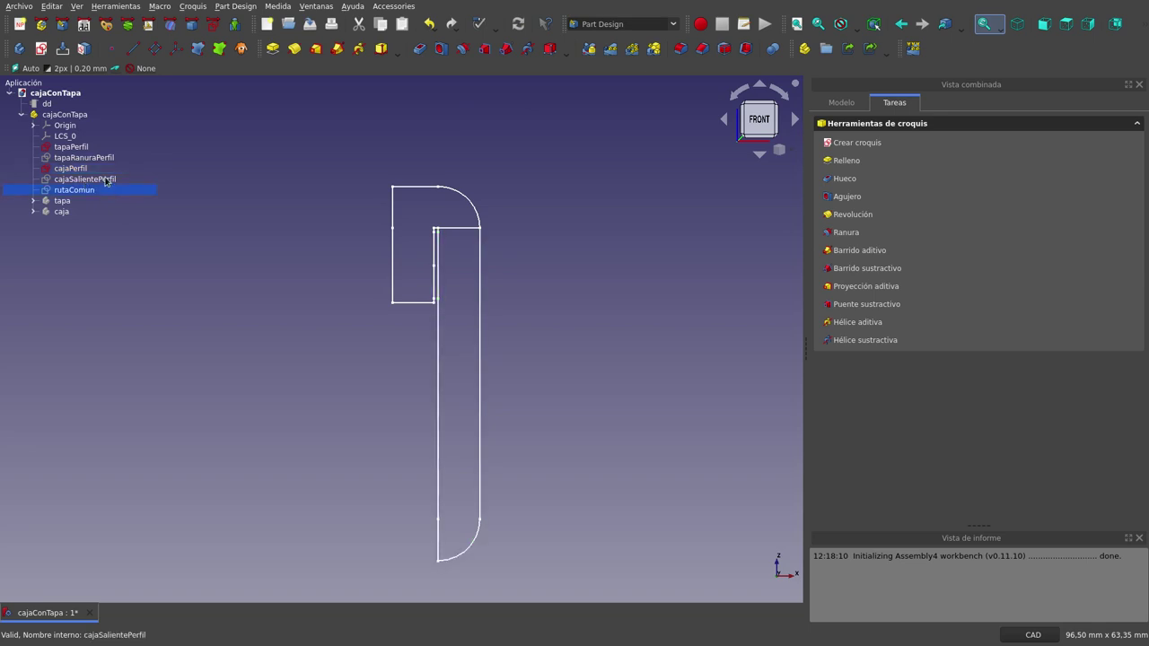
left_click(106, 180)
scroll(270, 257, "up", 2)
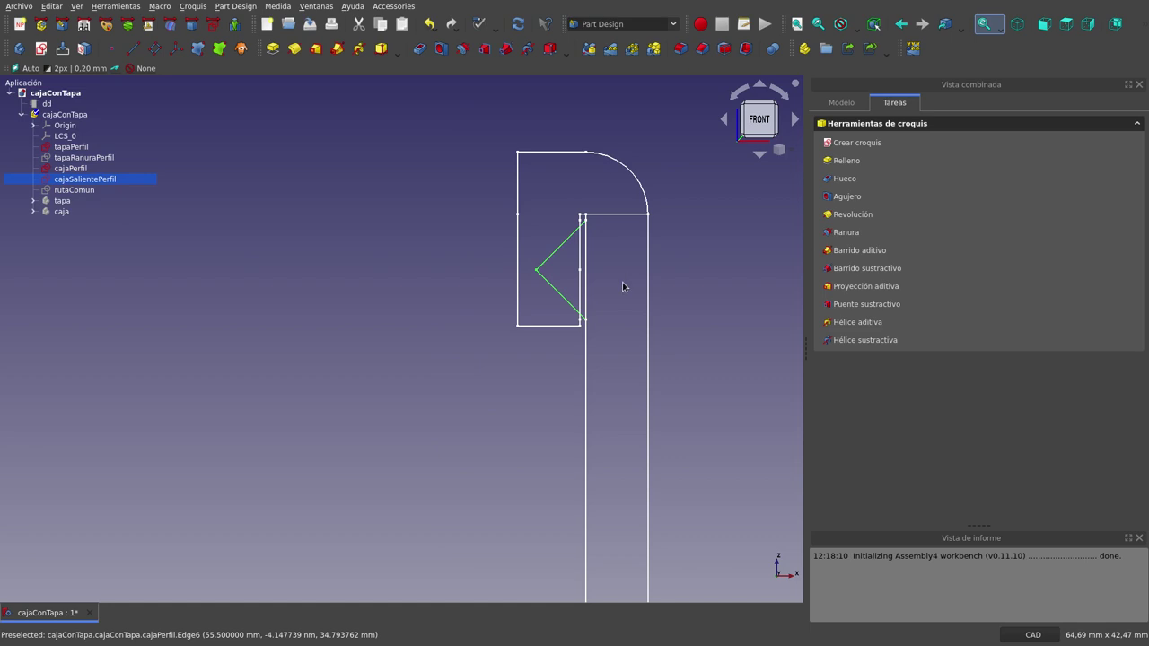
double_click(99, 180)
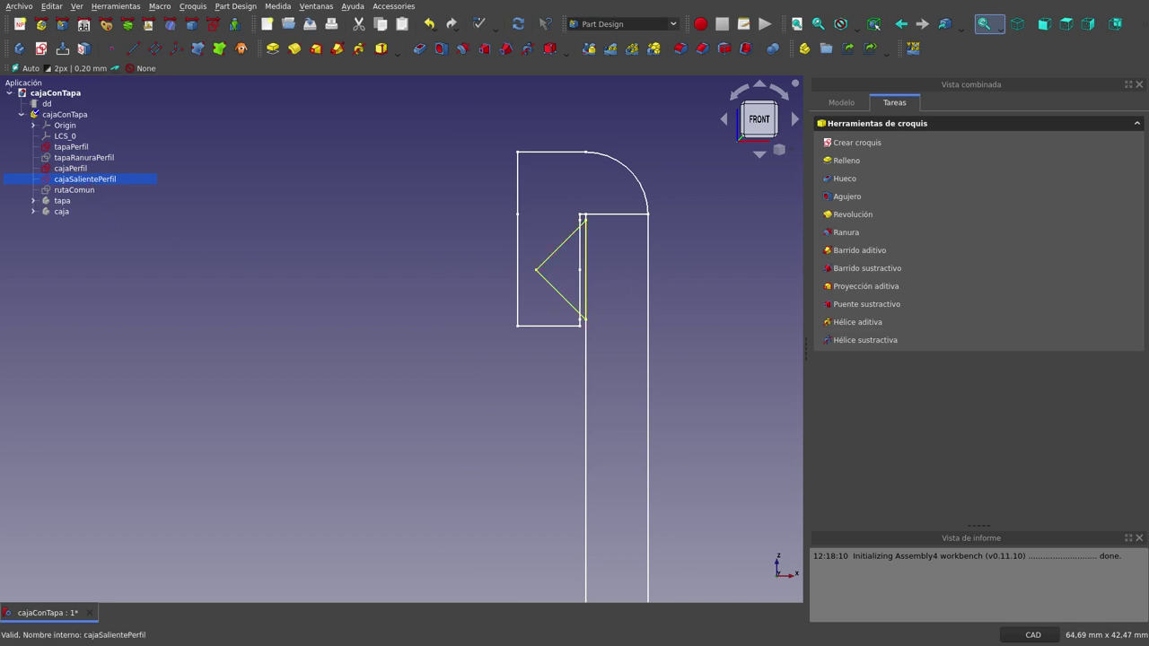
scroll(502, 305, "down", 2)
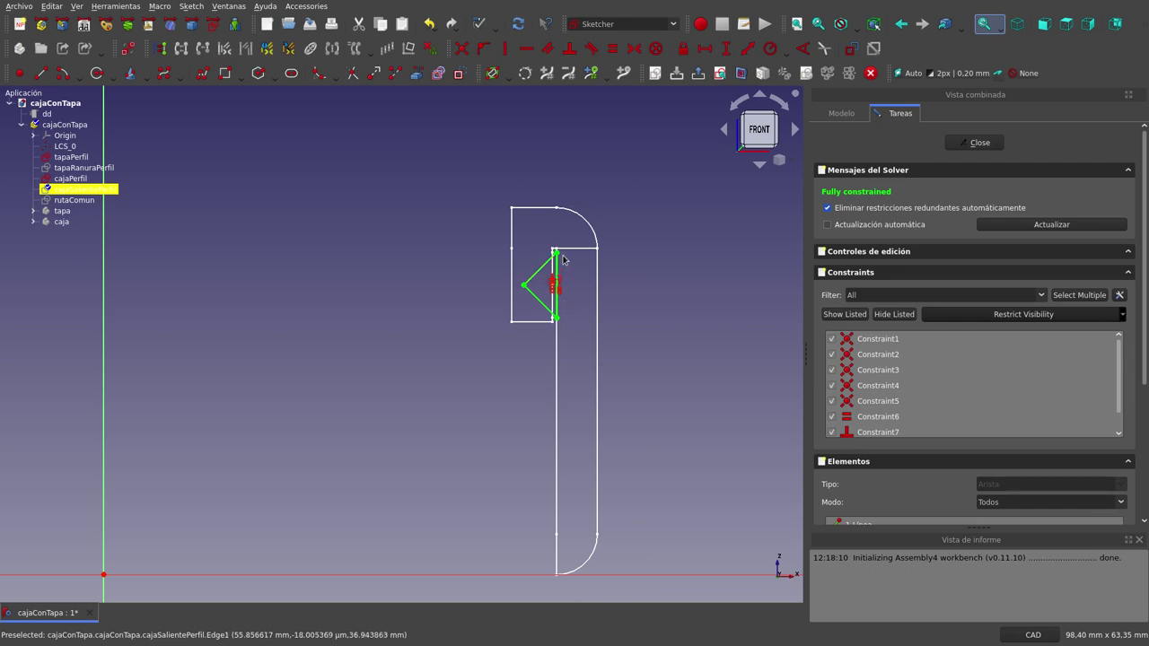
scroll(557, 262, "up", 5)
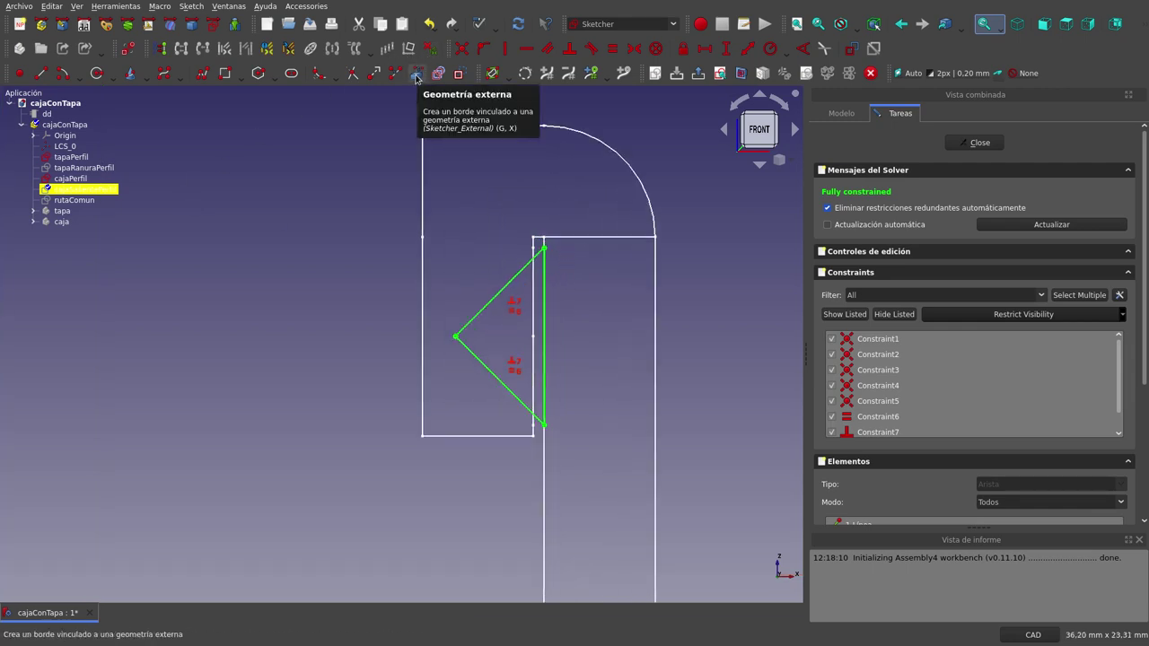
left_click(86, 192)
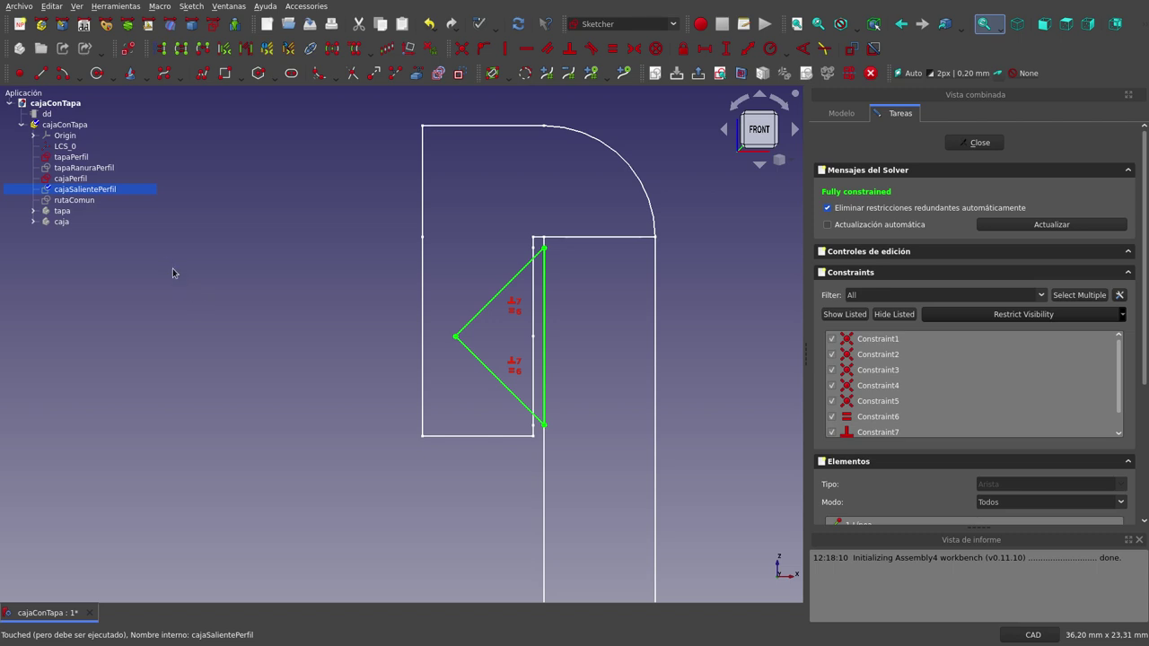
scroll(172, 273, "down", 2)
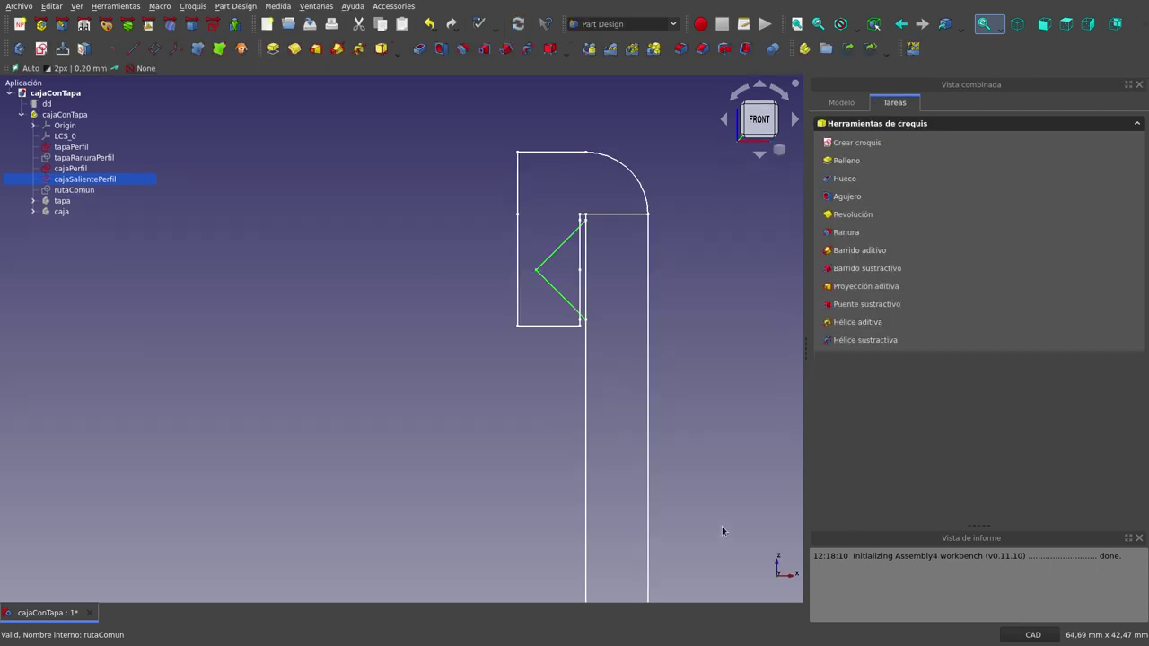
- Select the rutaComun sweep path and orbit to see it in 3D
left_click(87, 189)
scroll(227, 230, "down", 1)
scroll(226, 230, "down", 5)
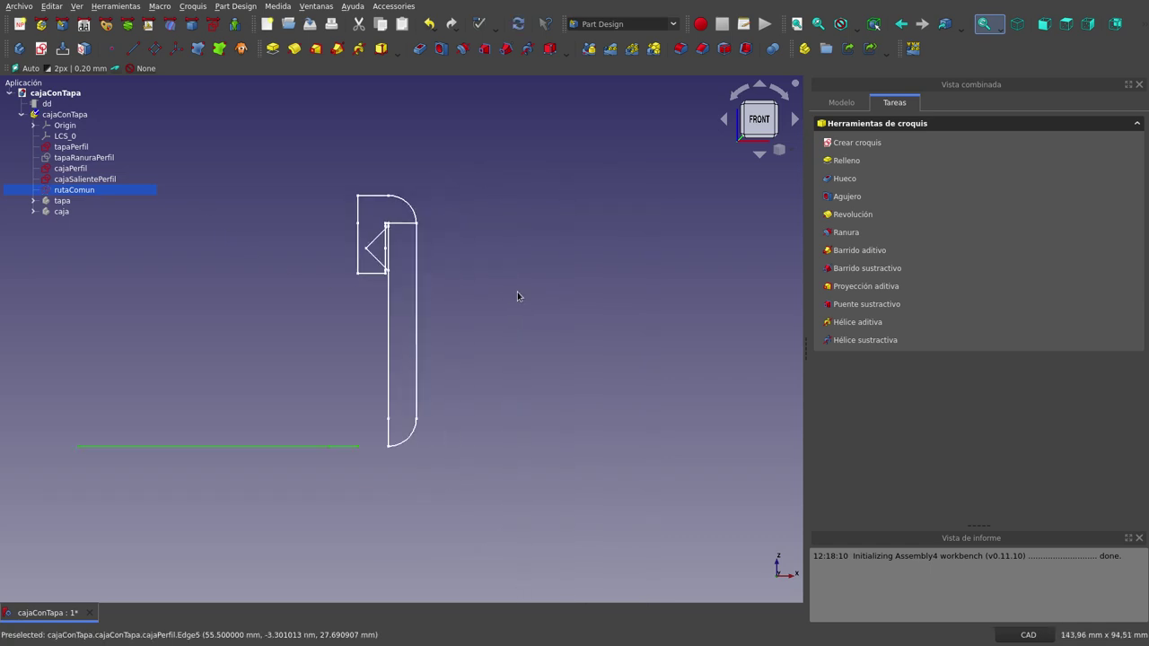
middle_click_drag(494, 248, 388, 318)
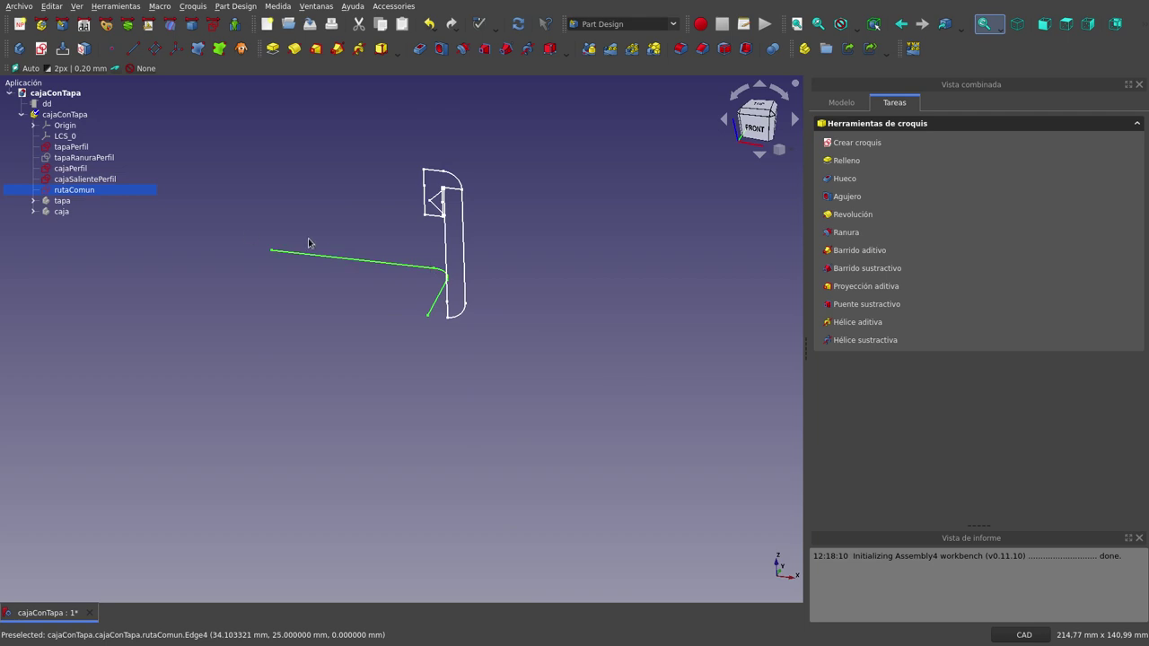
scroll(546, 338, "down", 1)
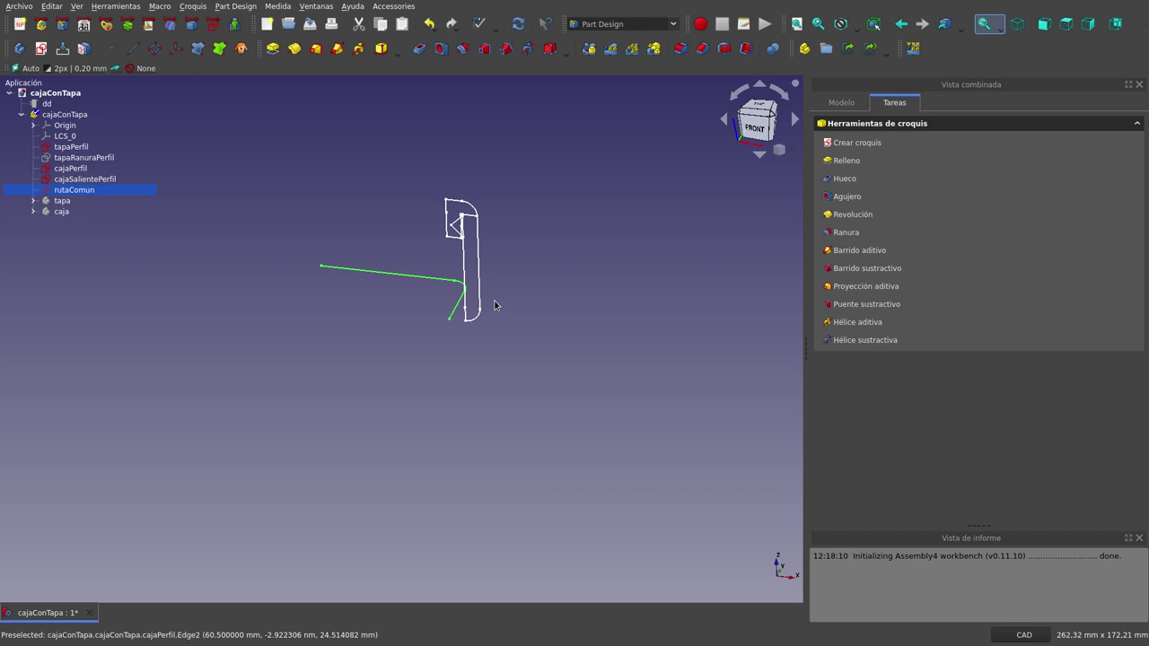
scroll(418, 211, "up", 3)
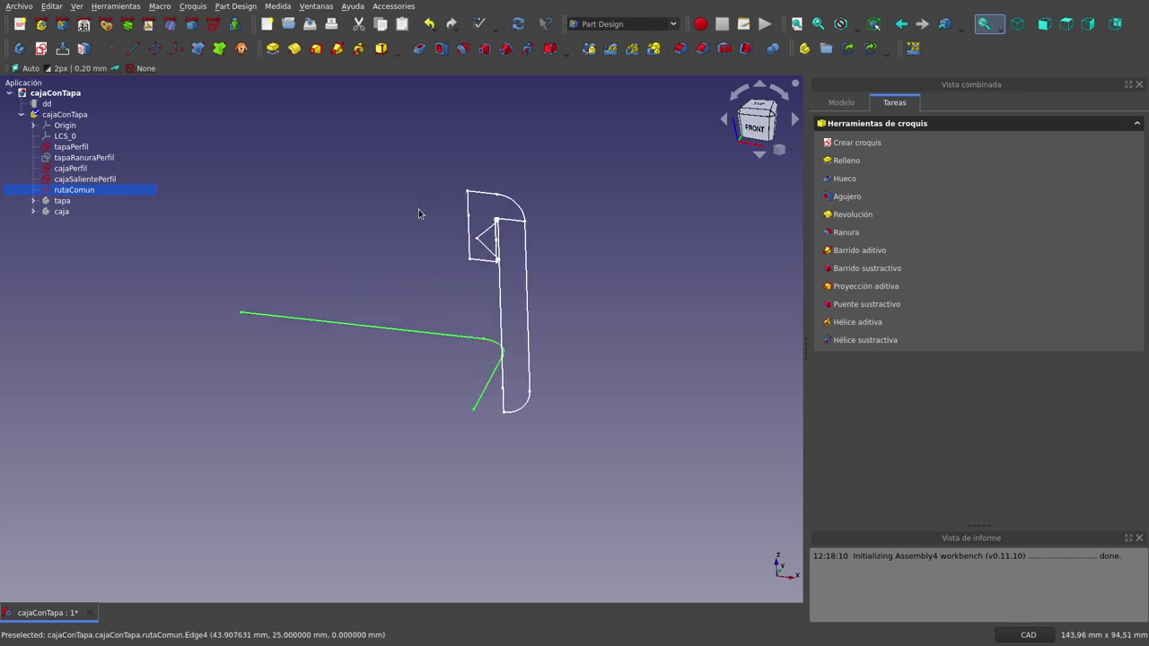
scroll(418, 211, "up", 1)
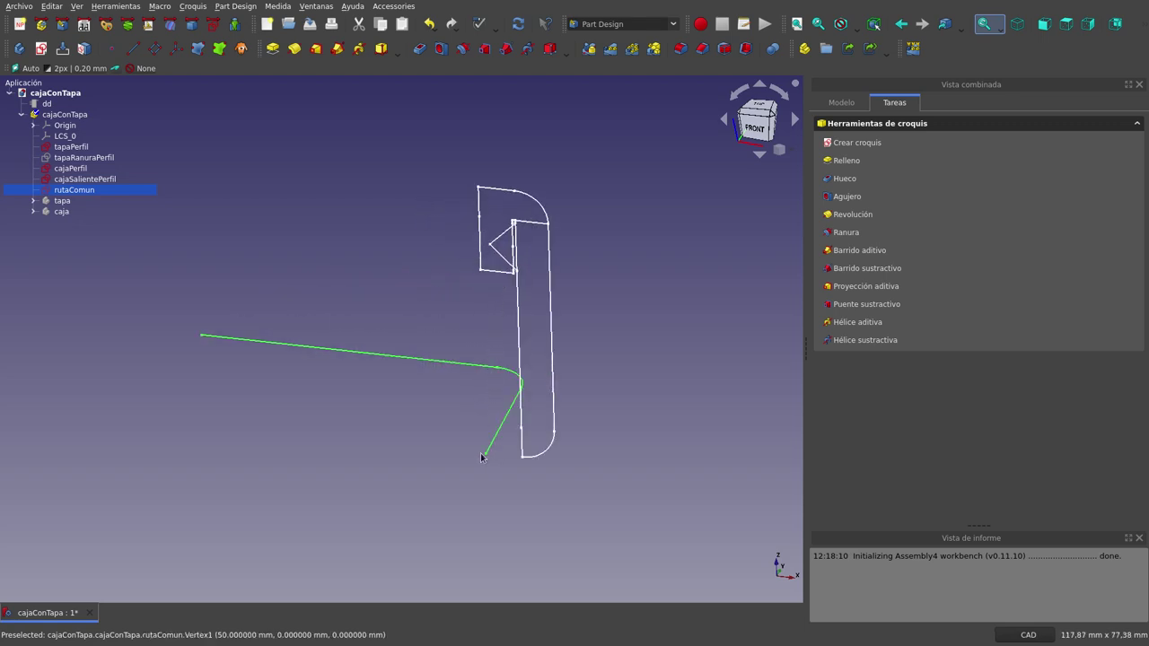
- View rutaComun from the top, zoomed on its straight run, rounded corner and end segment
left_click(1069, 27)
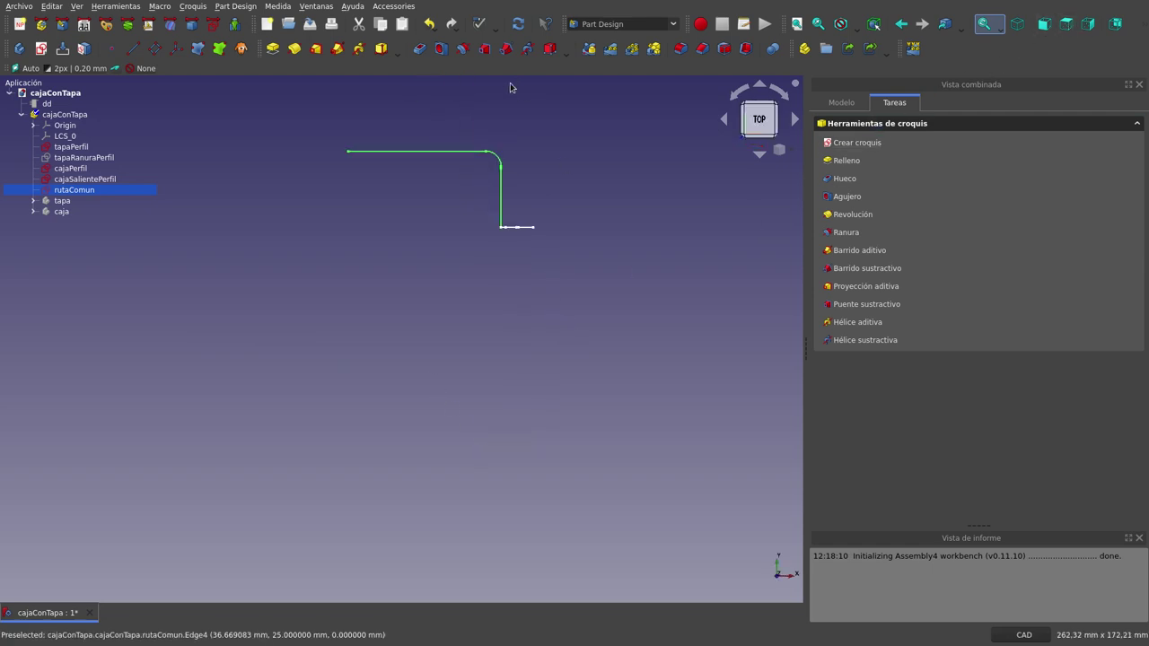
scroll(500, 117, "up", 2)
scroll(500, 116, "up", 1)
scroll(546, 246, "down", 1)
scroll(446, 196, "up", 1)
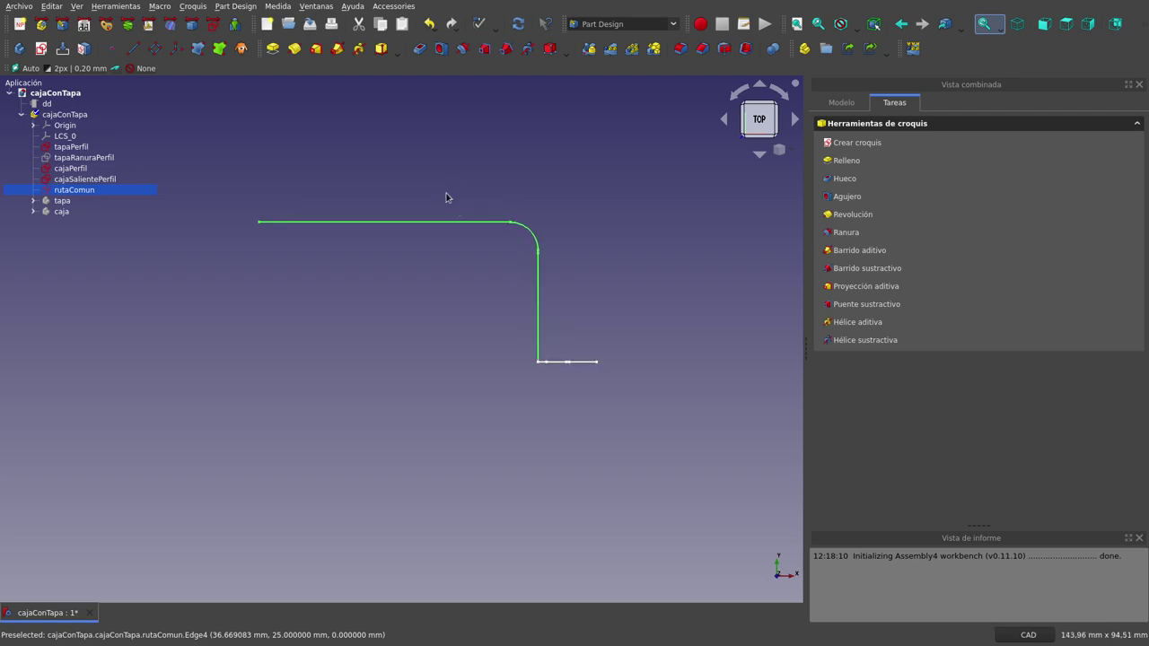
- Hide the box profile sketches, keeping only rutaComun visible, and orbit around it
left_click(70, 167, "shift")
key("space")
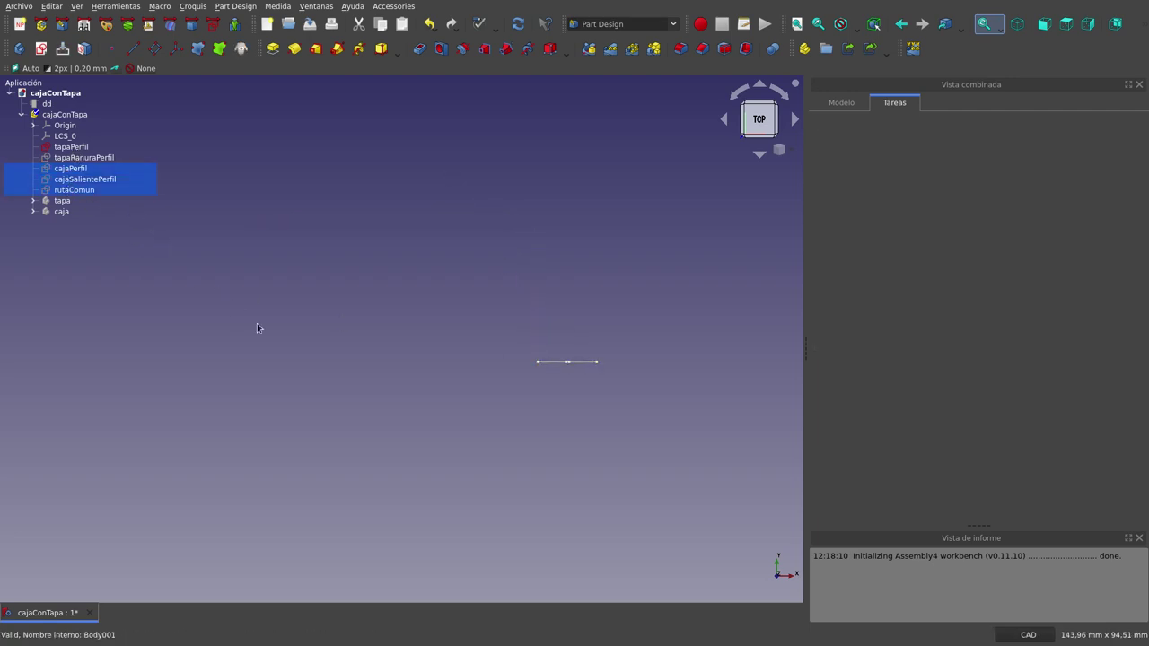
left_click(66, 190)
key("space")
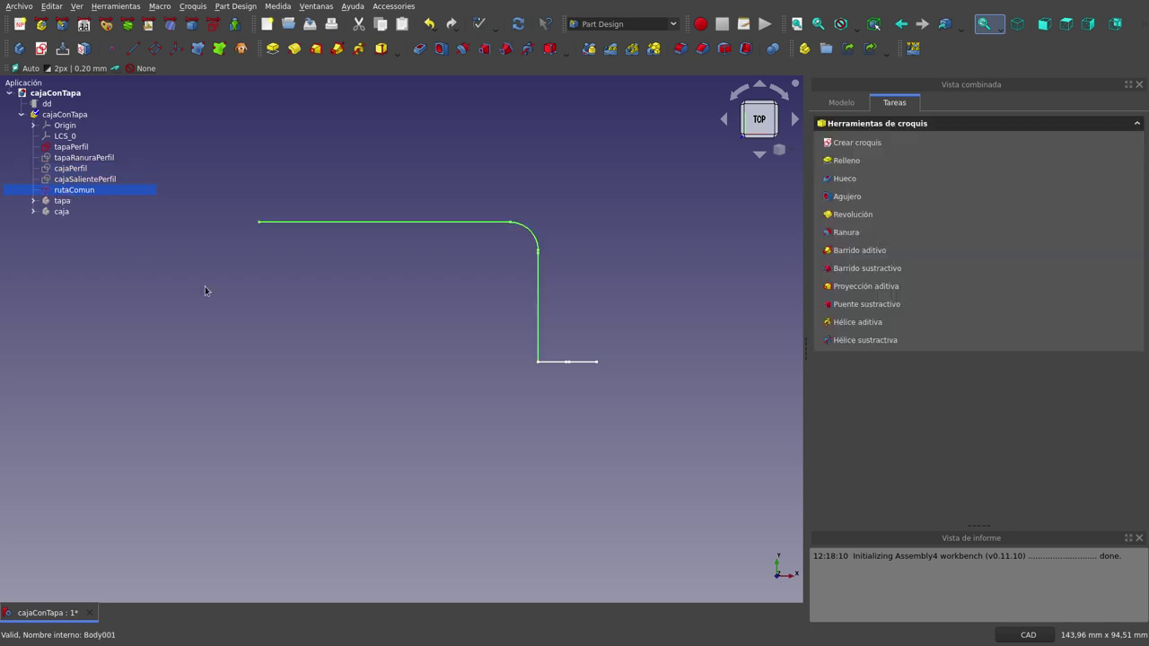
mouse_move(404, 403)
middle_mouse_down()
mouse_move(400, 357)
mouse_move(404, 365)
middle_mouse_up()
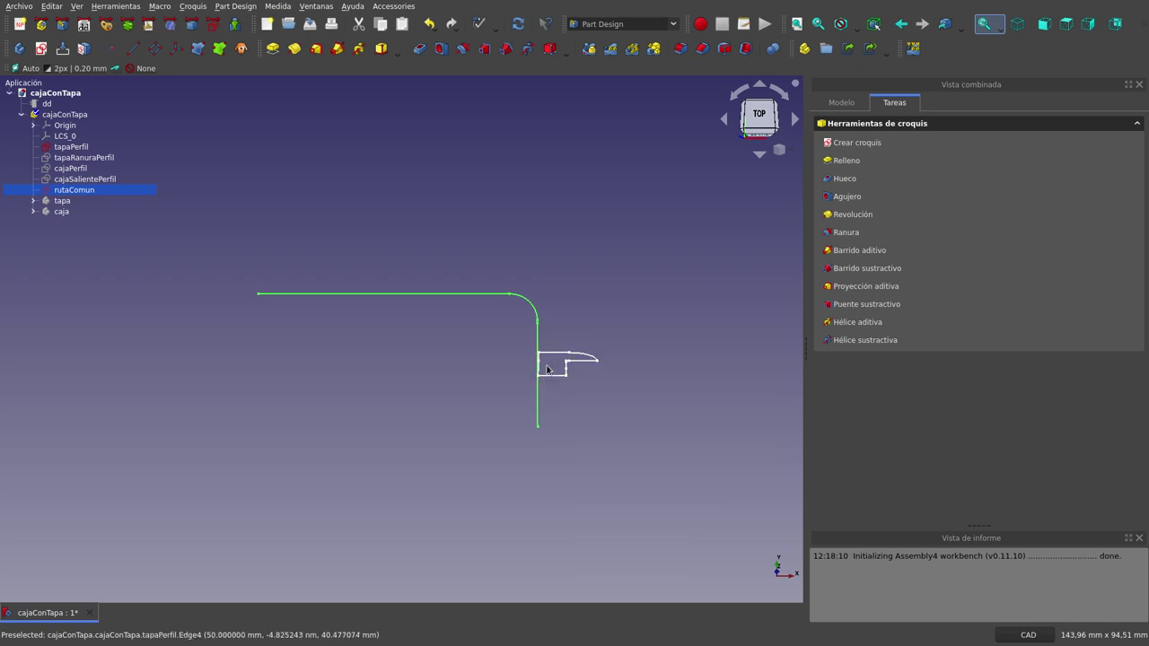
middle_click_drag(575, 352, 554, 304)
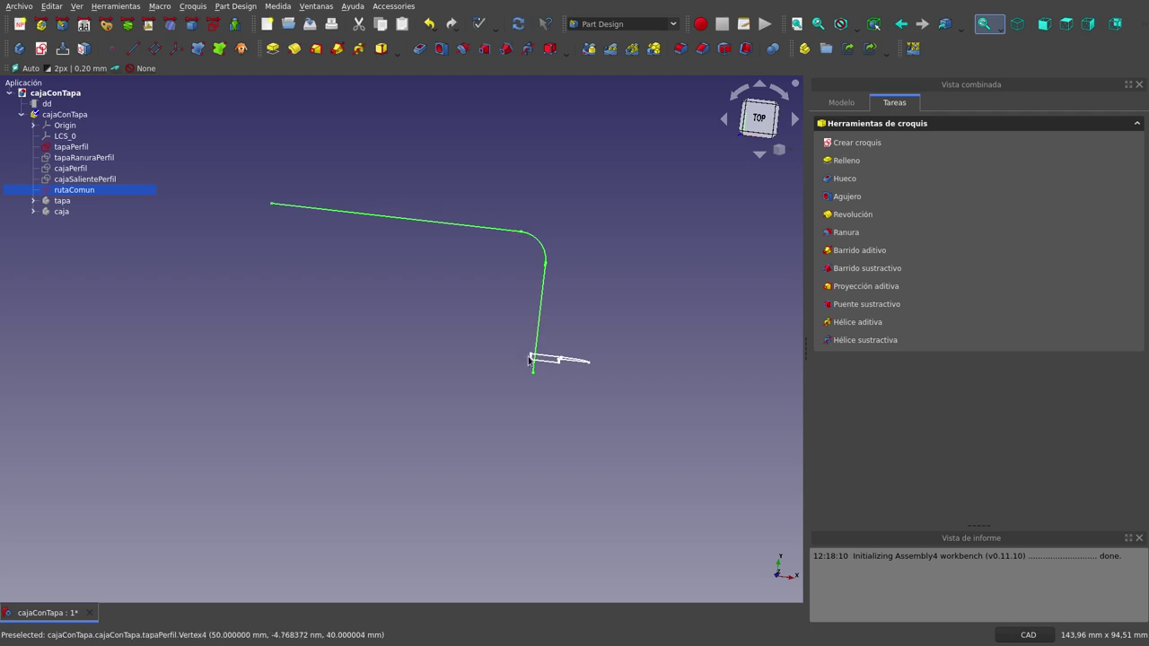
left_click(426, 381)
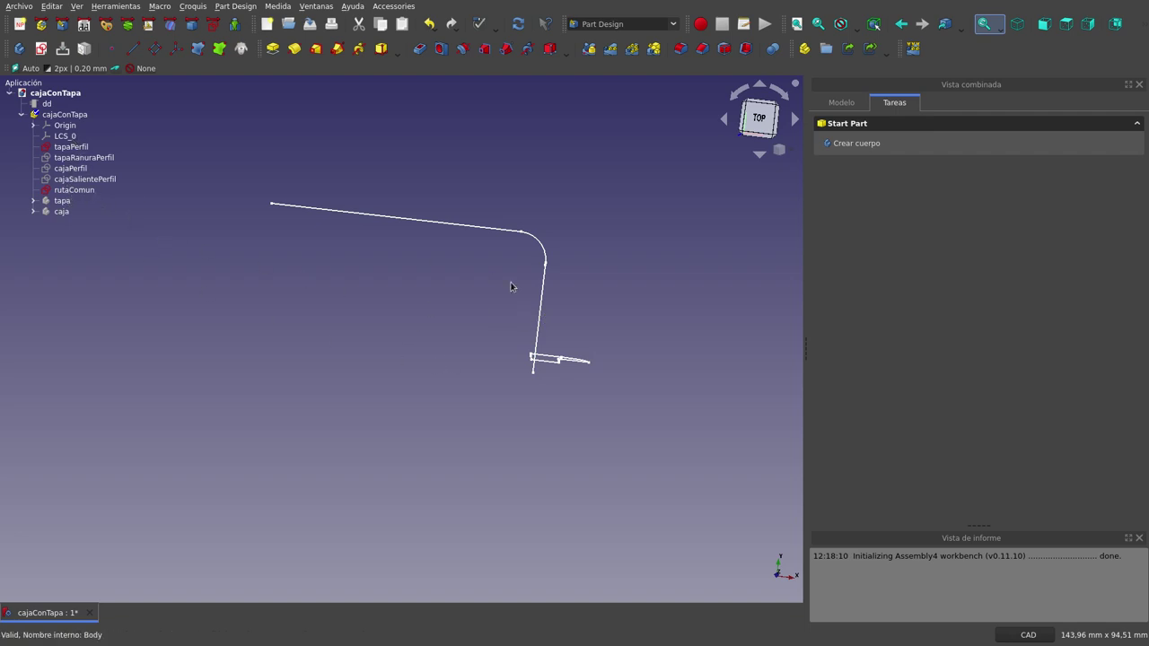
mouse_move(472, 363)
middle_mouse_down()
mouse_move(449, 333)
mouse_move(457, 300)
middle_mouse_up()
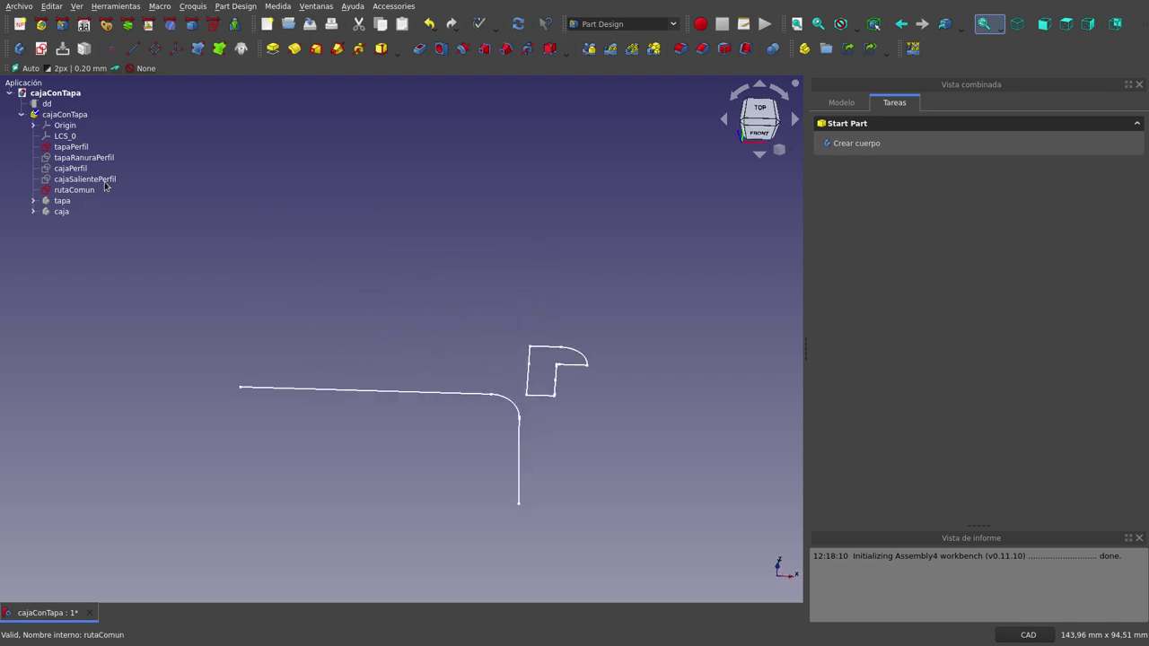
- Hide the tapaPerfil sketch and the rutaComun path, leaving the view empty
left_click(70, 147)
key("space")
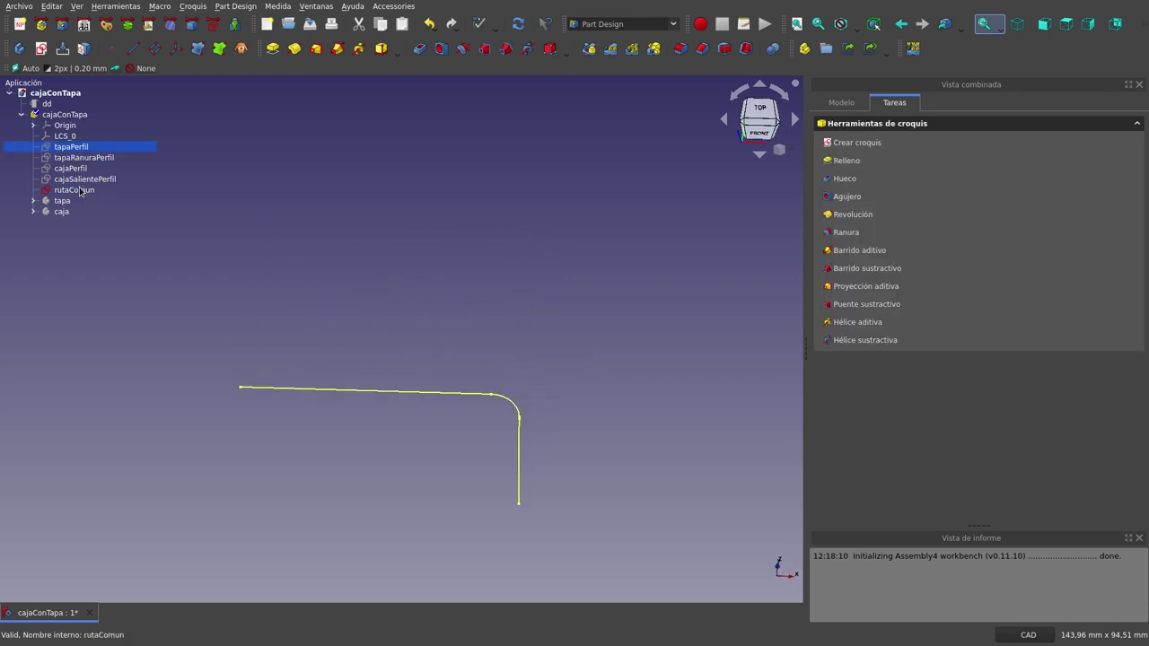
left_click(79, 189)
key("space")
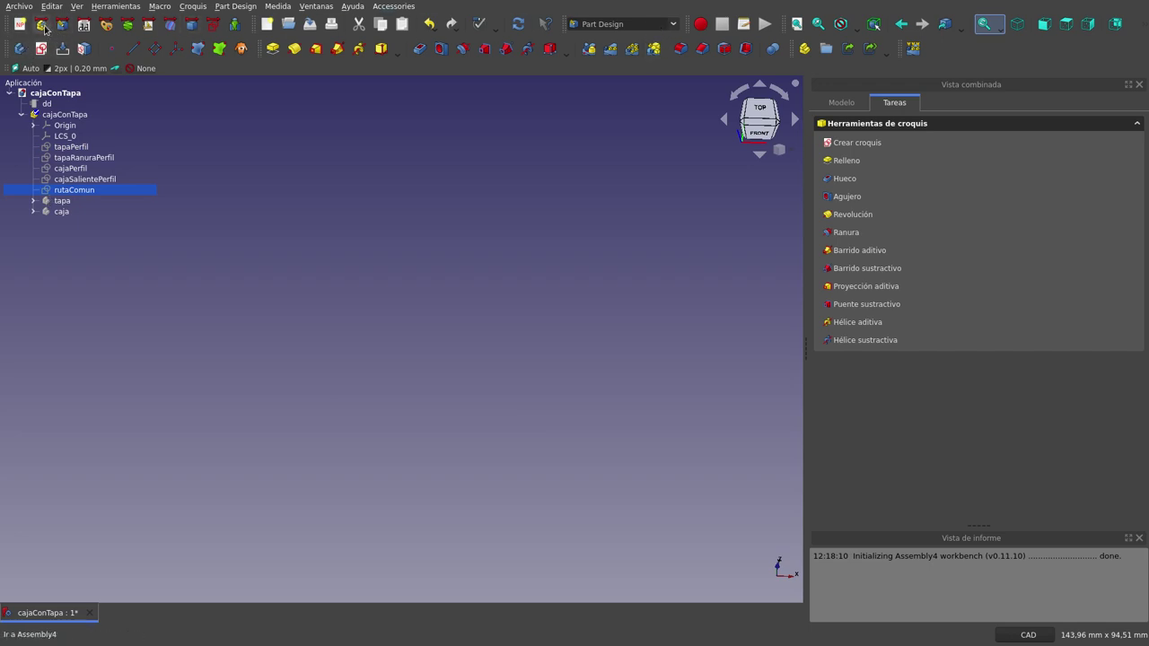
- In Assembly 4, select cajaConTapa and expand the tapa body's feature list
left_click(44, 26)
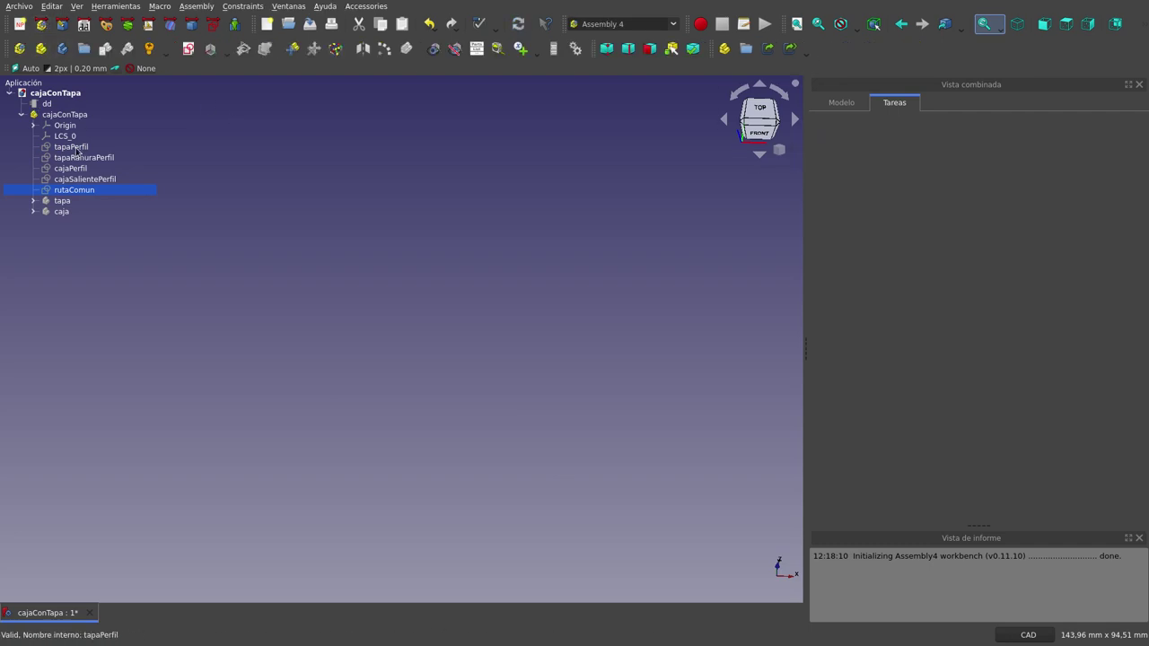
left_click(63, 115)
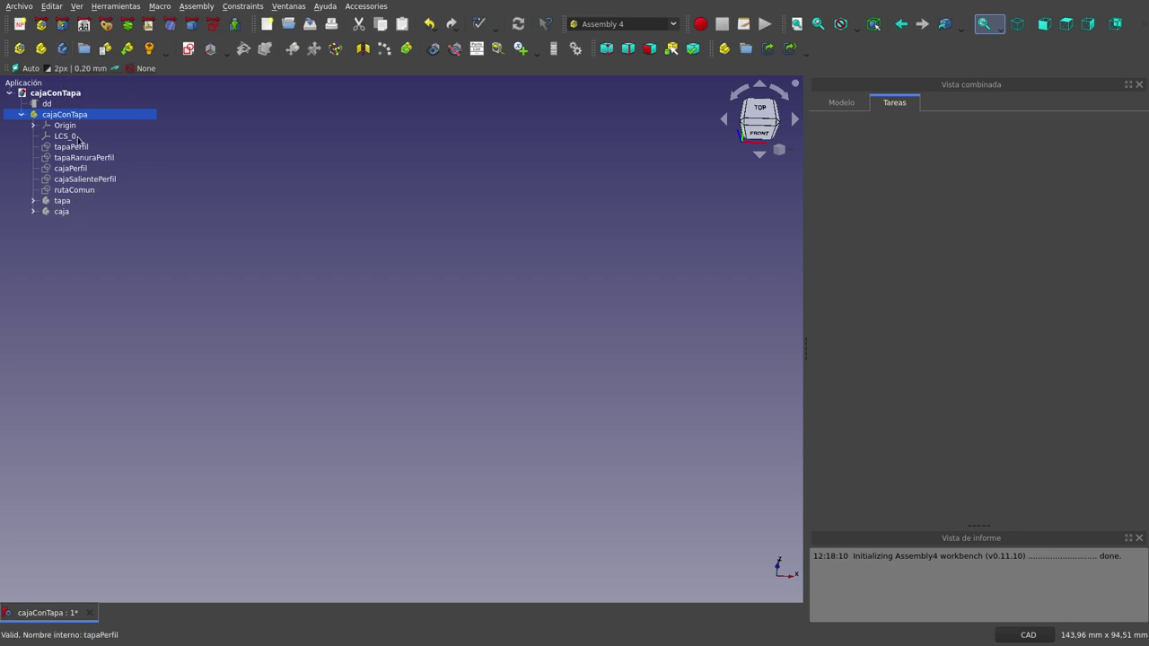
left_click(33, 201)
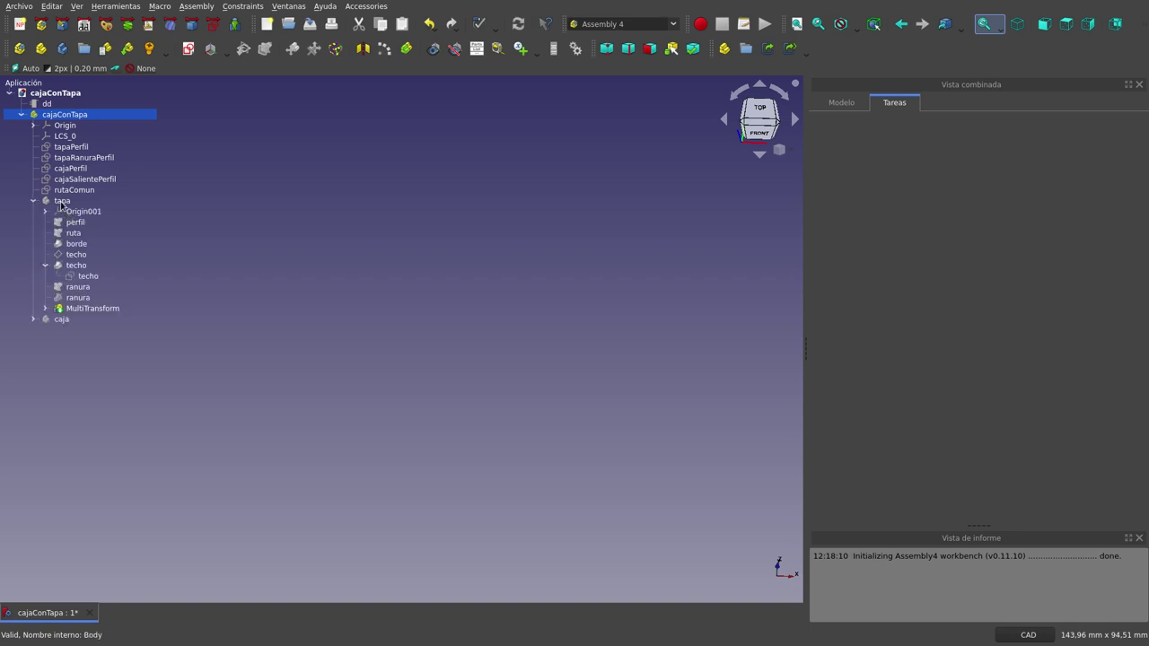
left_click(93, 308)
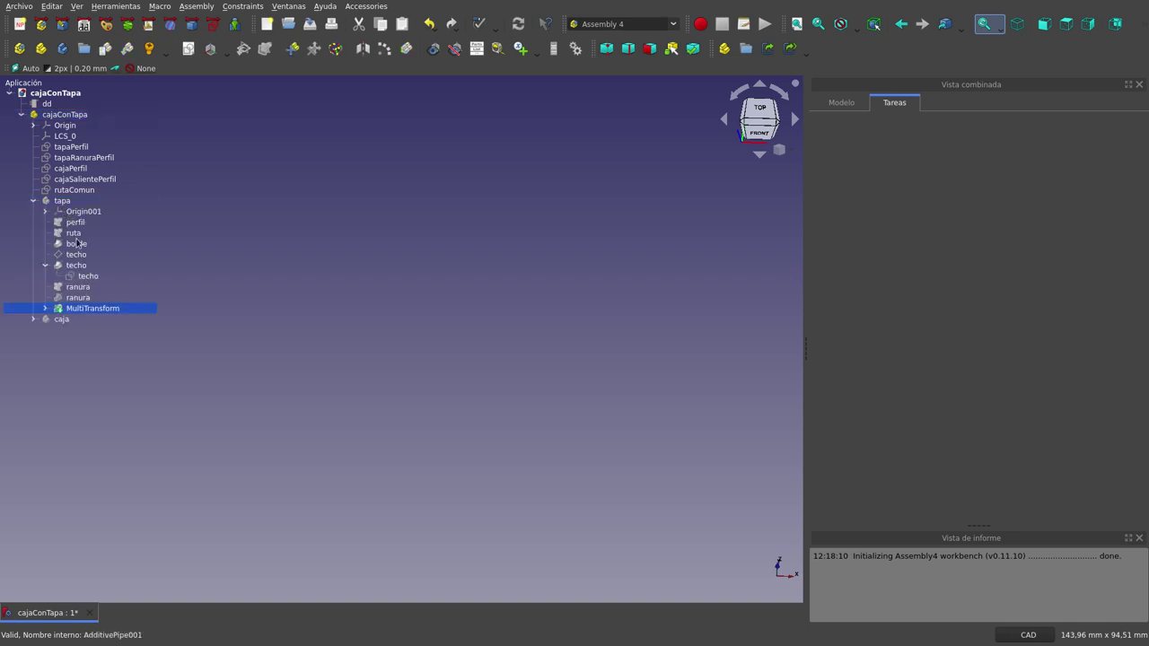
left_click(67, 203)
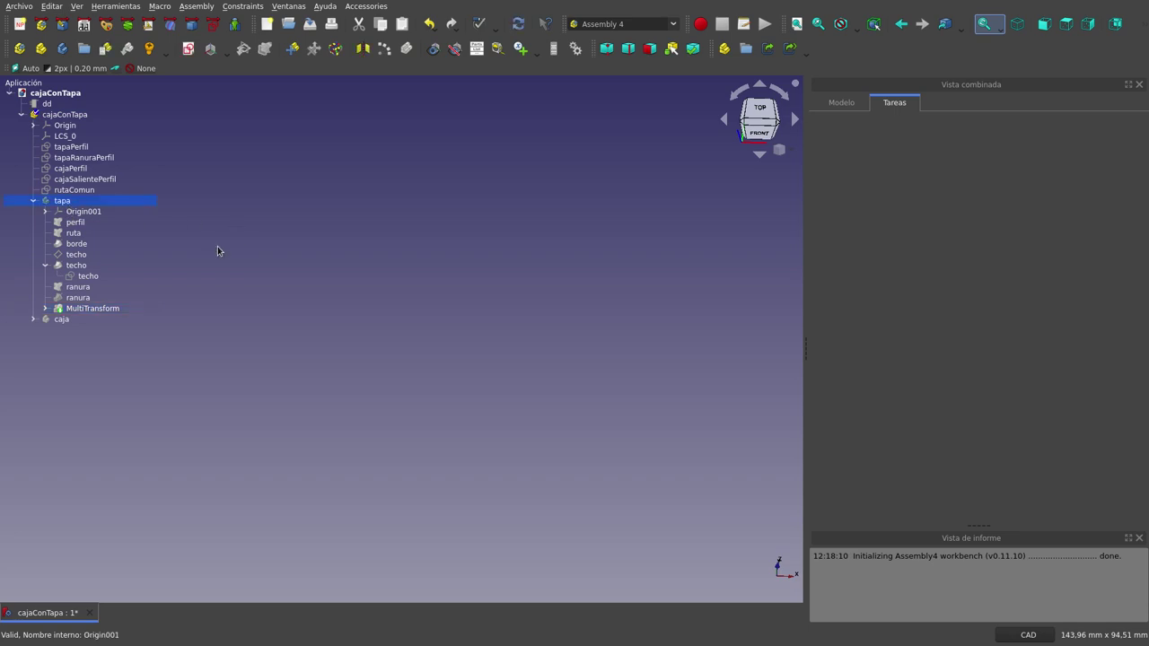
- Back in Part Design, make the tapa perfil profile visible
left_click(77, 222)
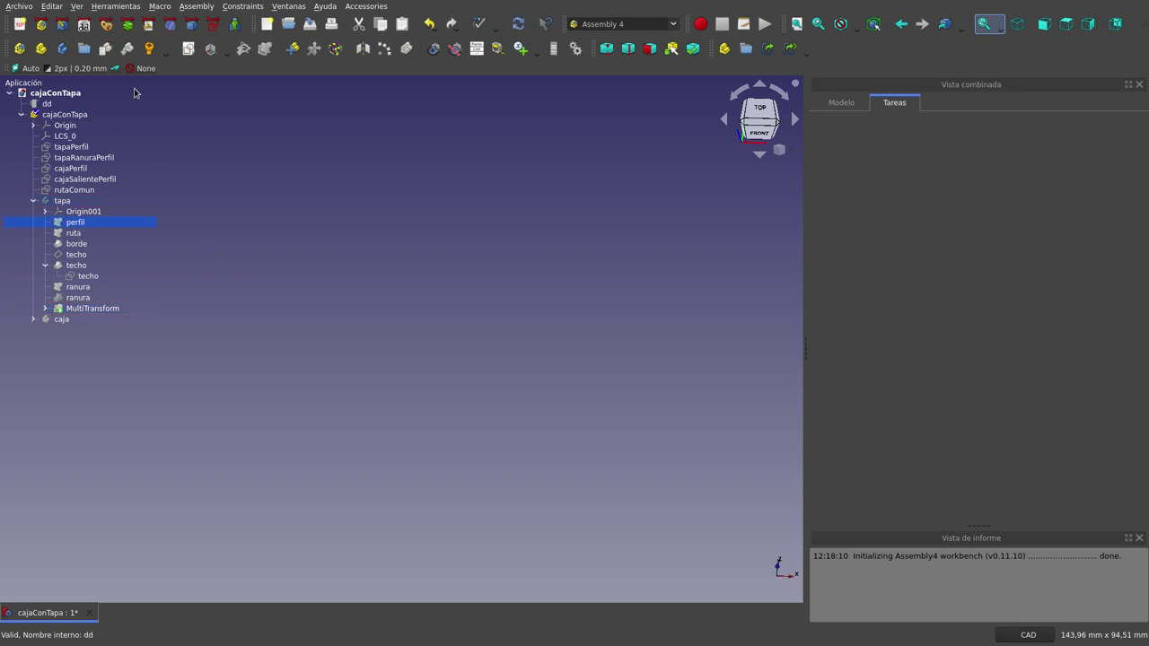
left_click(63, 26)
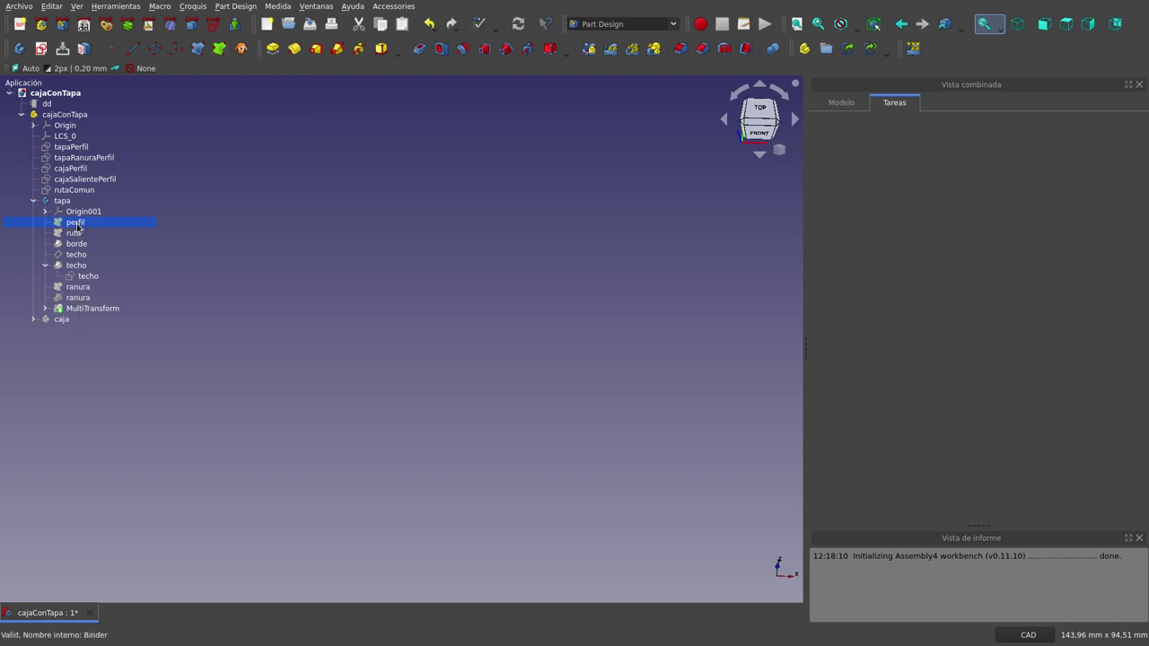
key("space")
left_click(439, 338)
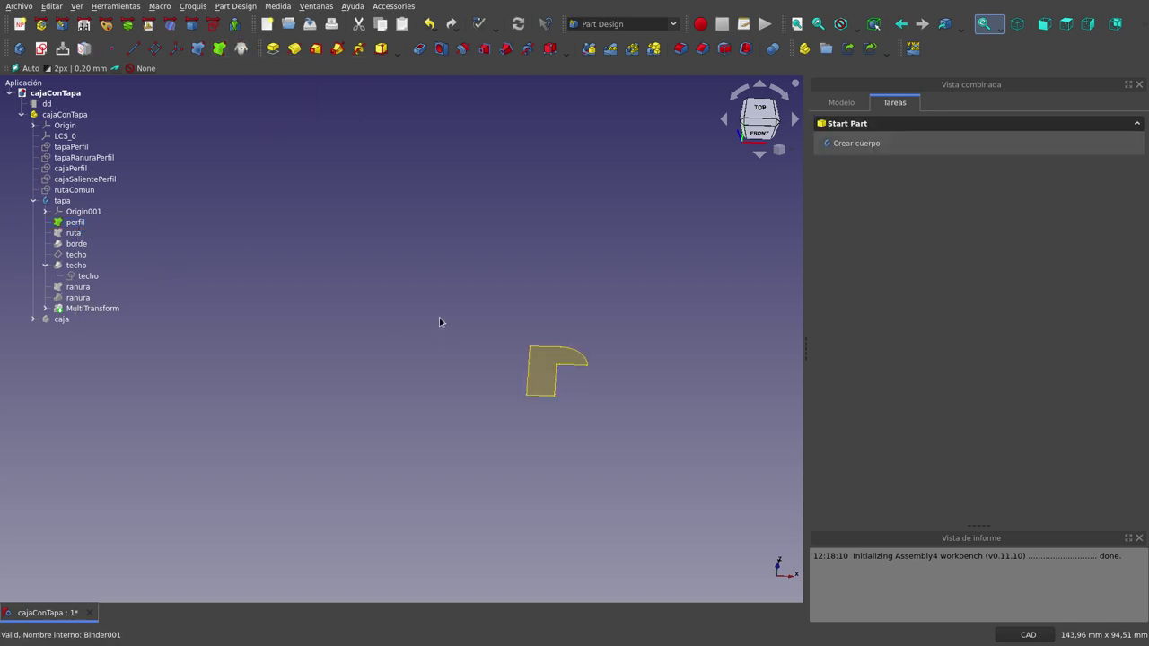
- In front view, toggle the tapa perfil face off and back on
left_click(1046, 28)
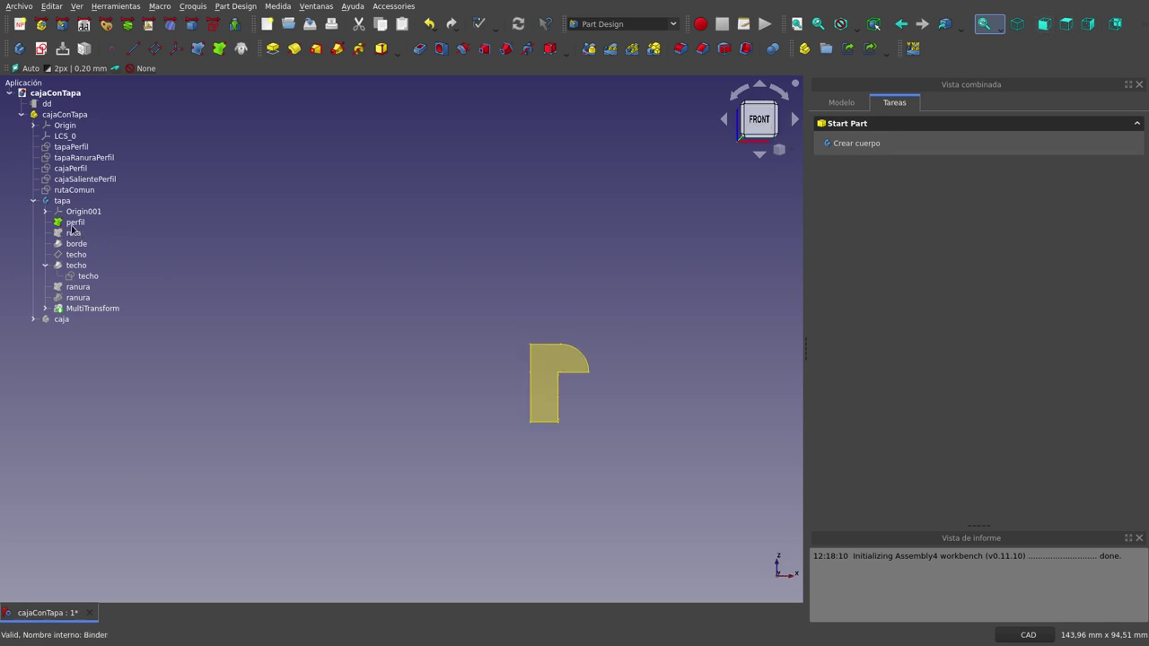
left_click(90, 150)
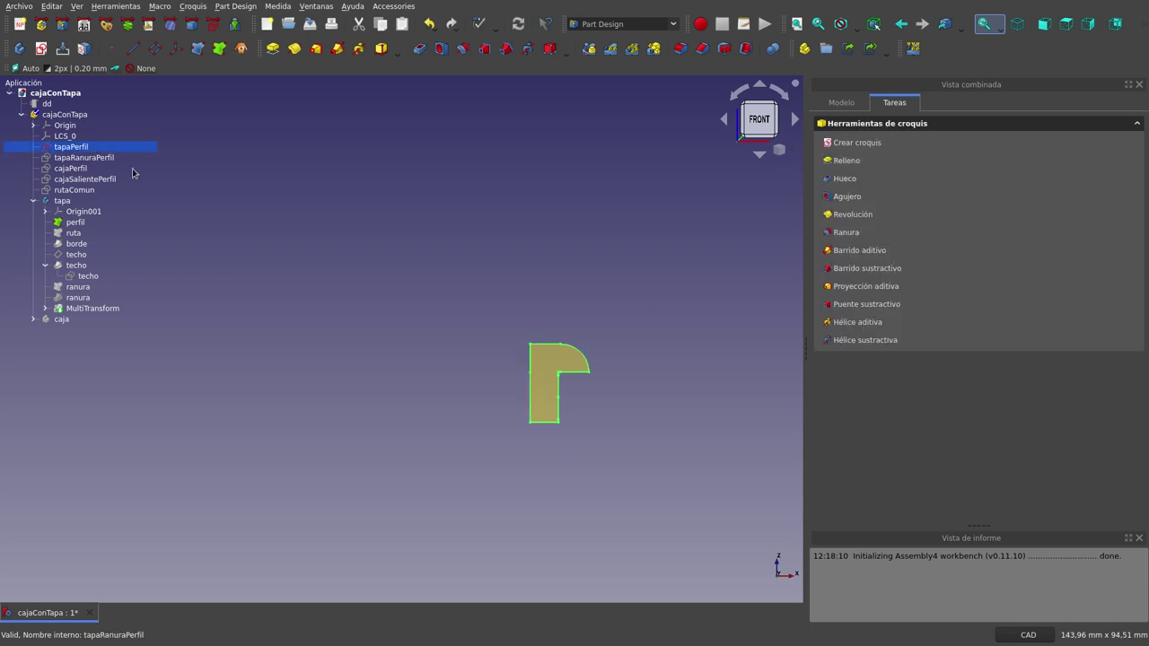
left_click(81, 223)
key("space")
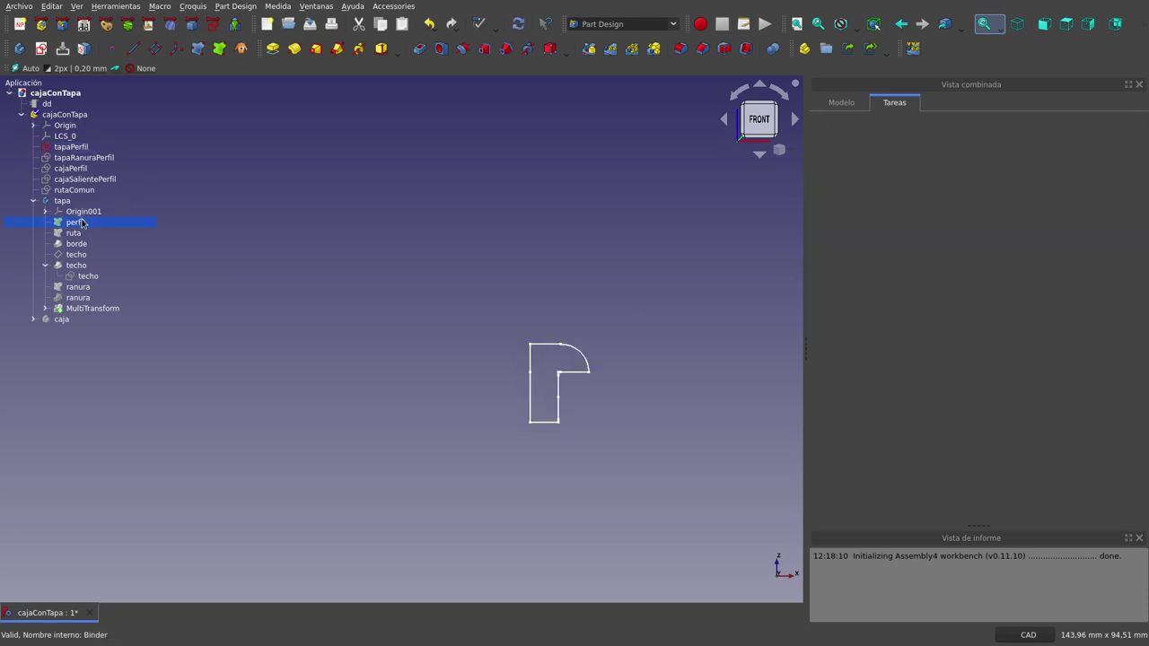
key("space")
left_click(354, 272)
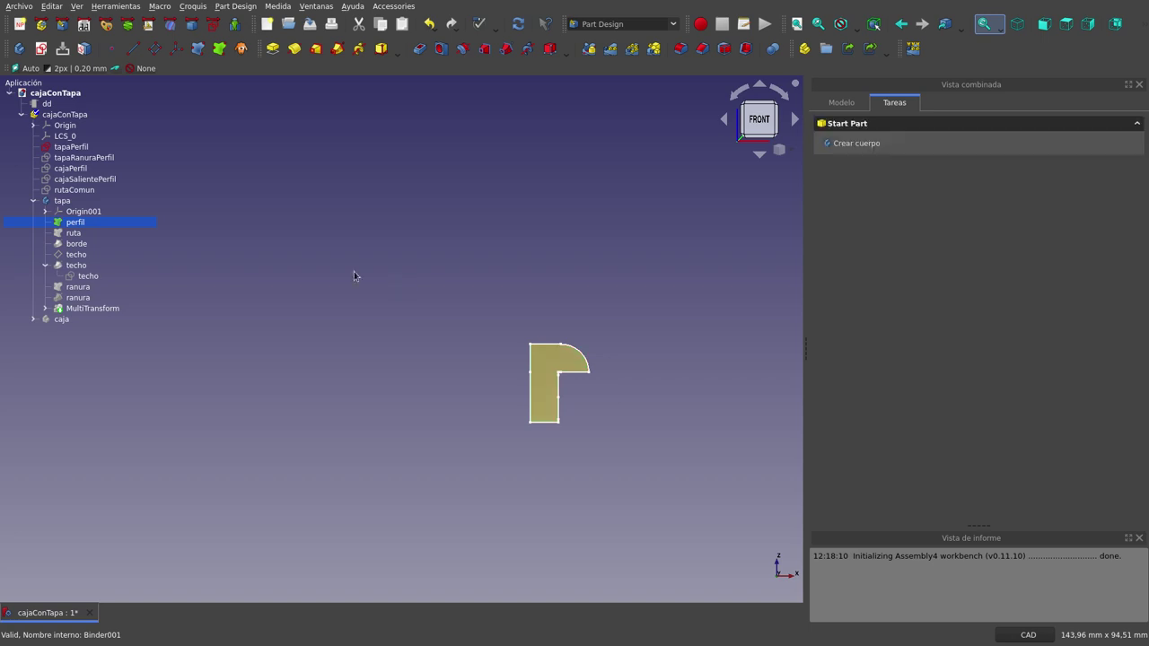
- Select the tapa ruta path and orbit the view to reveal it
left_click(73, 234)
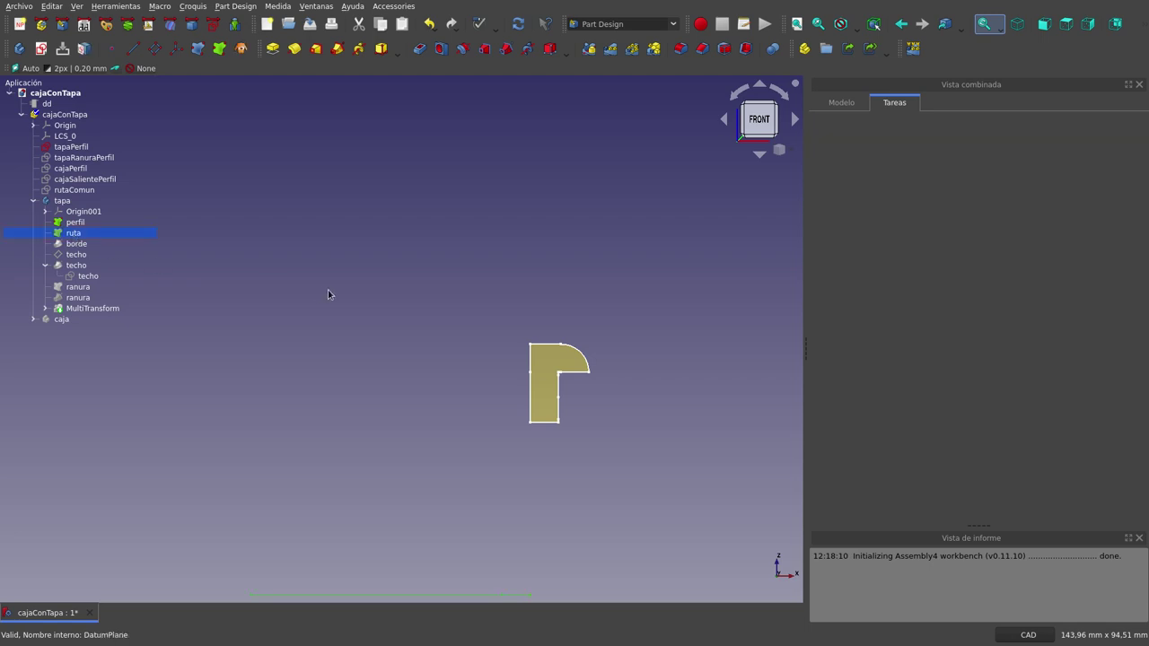
middle_click_drag(481, 259, 484, 345)
middle_click_drag(459, 495, 470, 464)
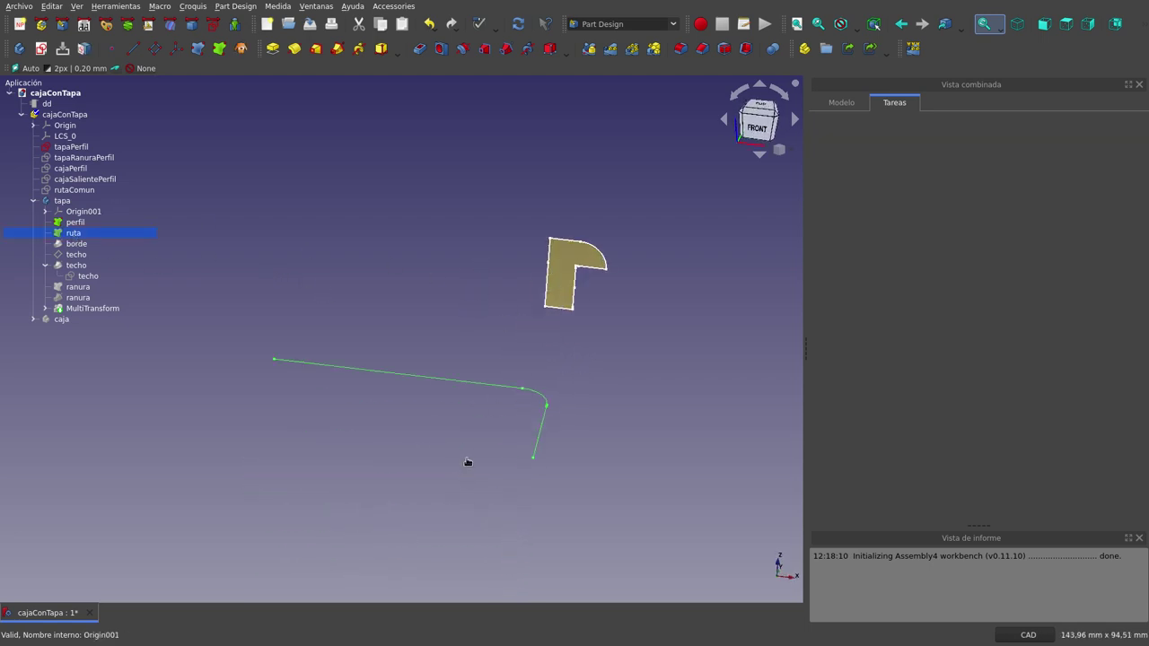
left_click(470, 449)
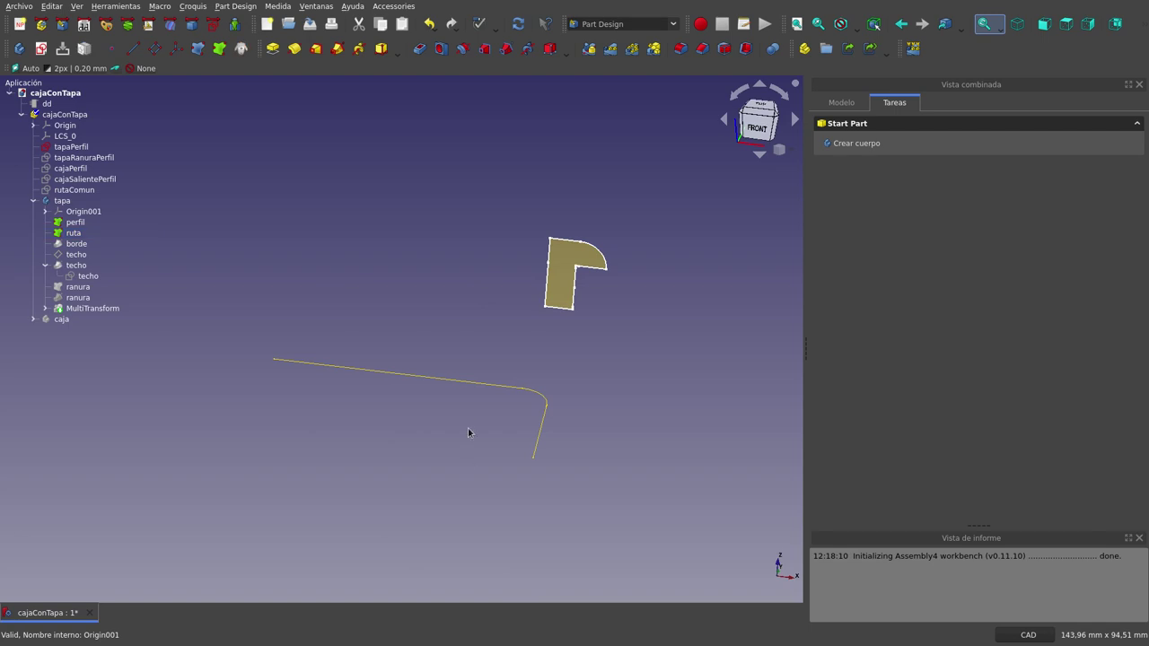
- Compare the rutaComun, ruta and tapaPerfil sketches, then select the borde sweep
left_click(89, 191)
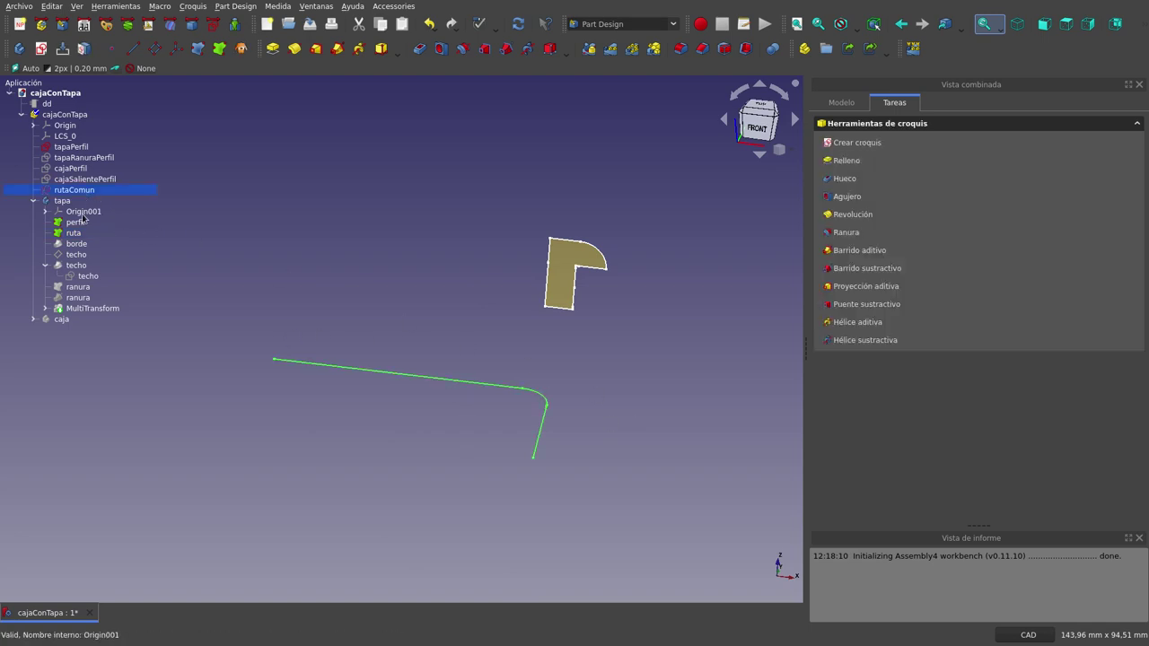
left_click(80, 234)
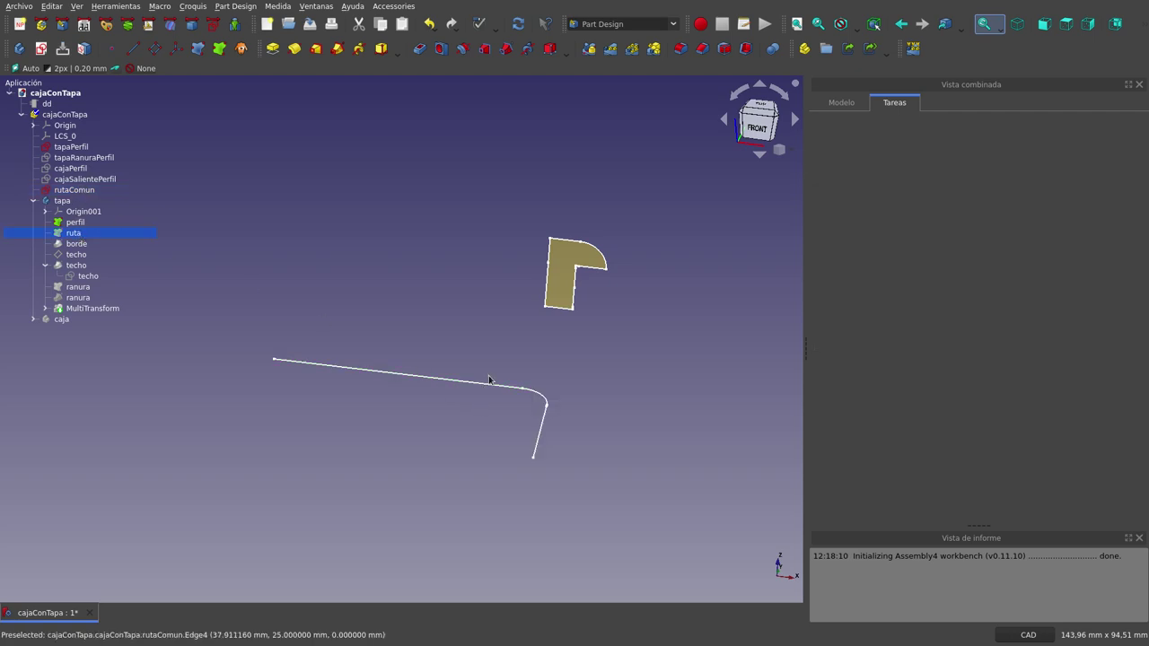
left_click(84, 190)
left_click(87, 150)
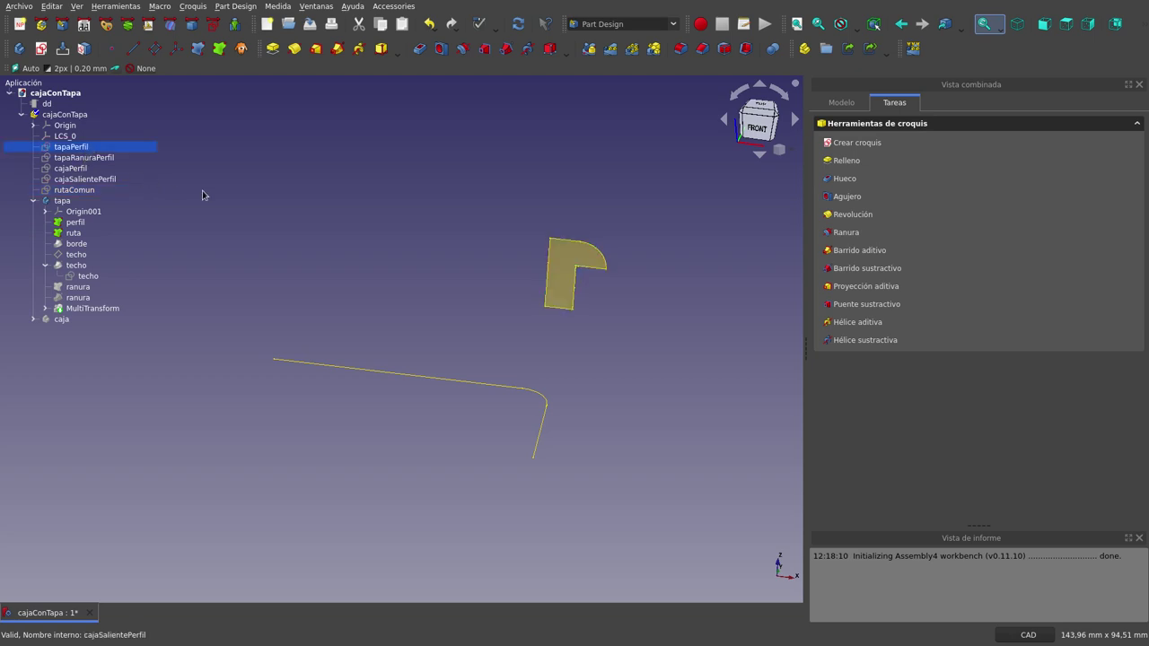
left_click(319, 217)
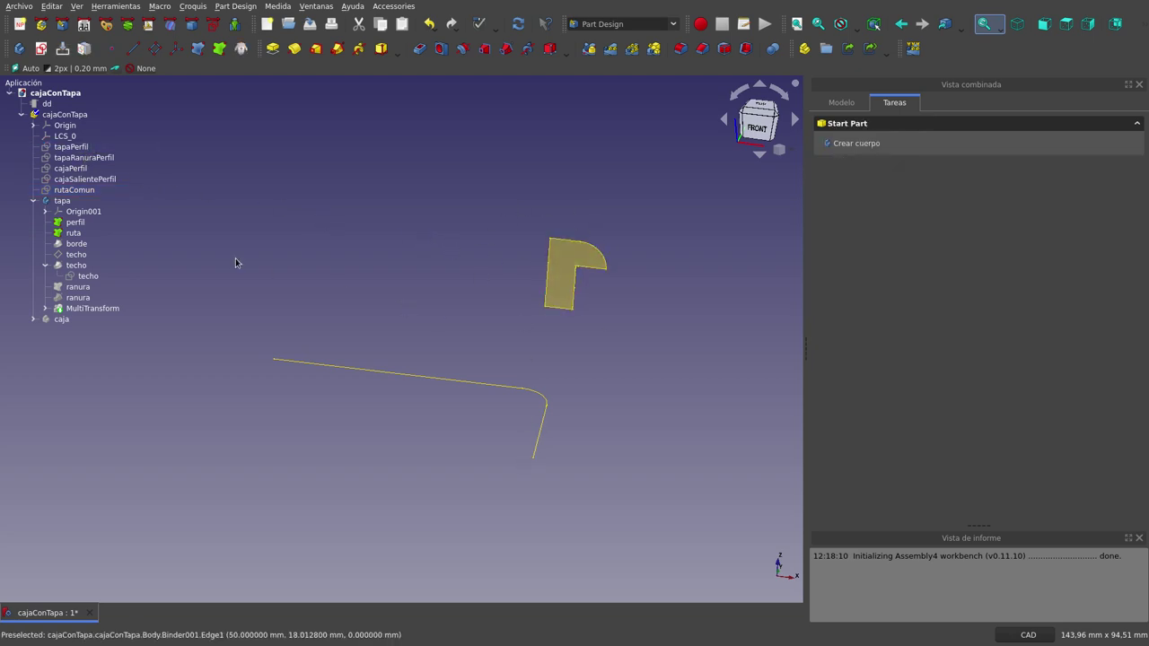
left_click(76, 266)
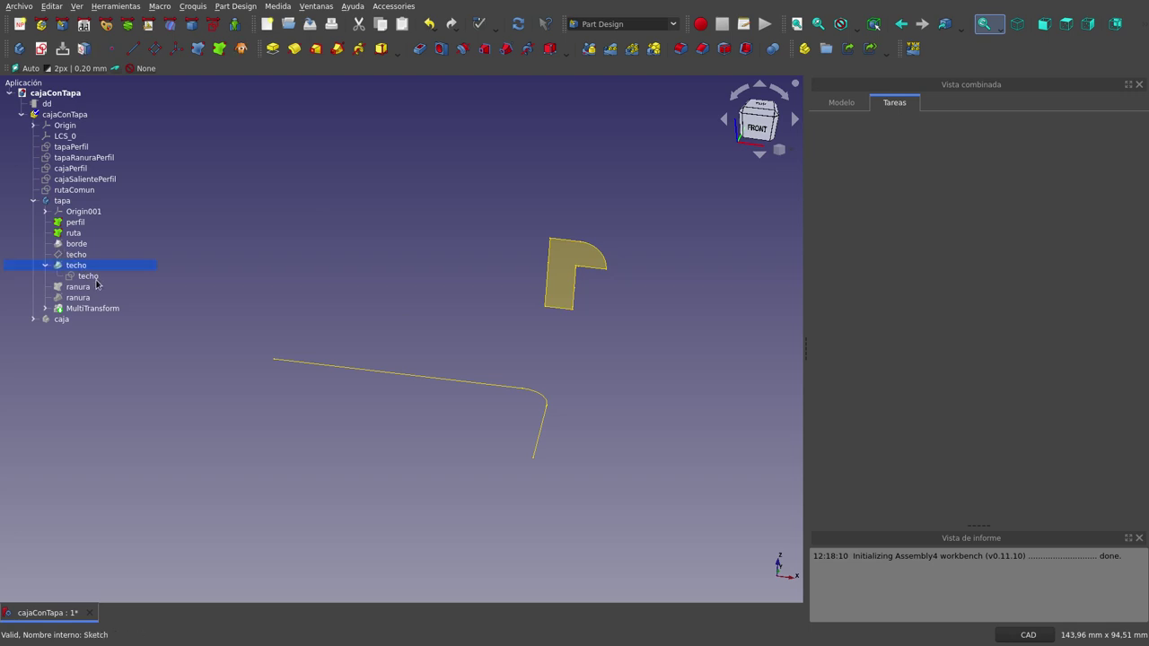
left_click(84, 246)
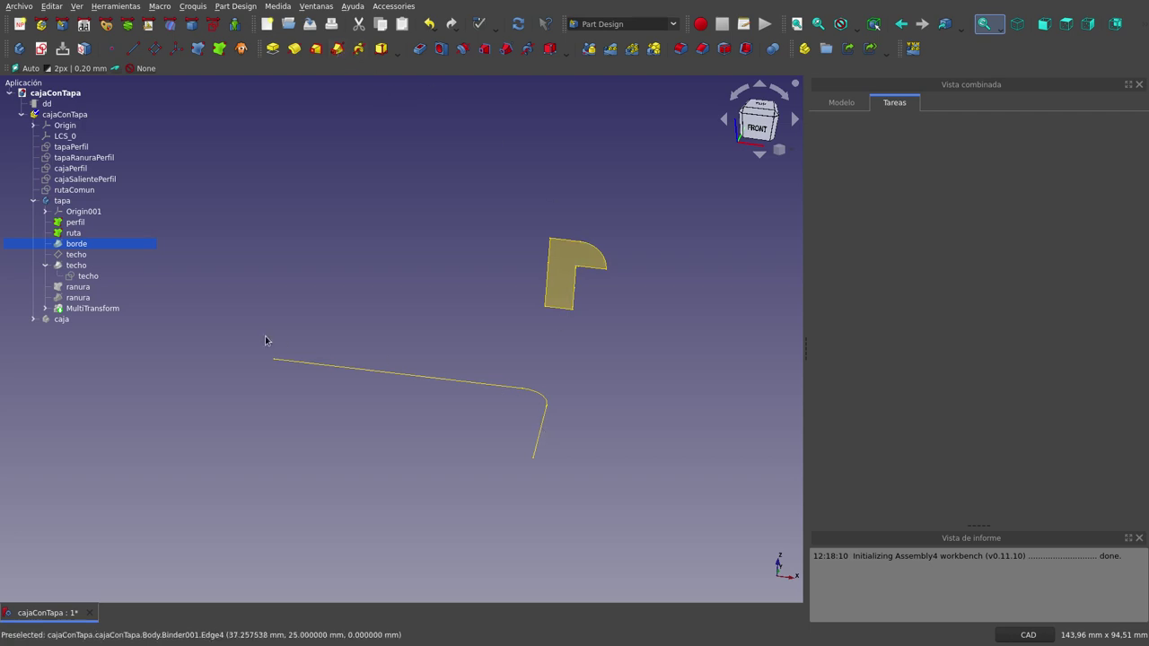
- Show the borde sweep and orbit around the L-shaped swept rim
key("space")
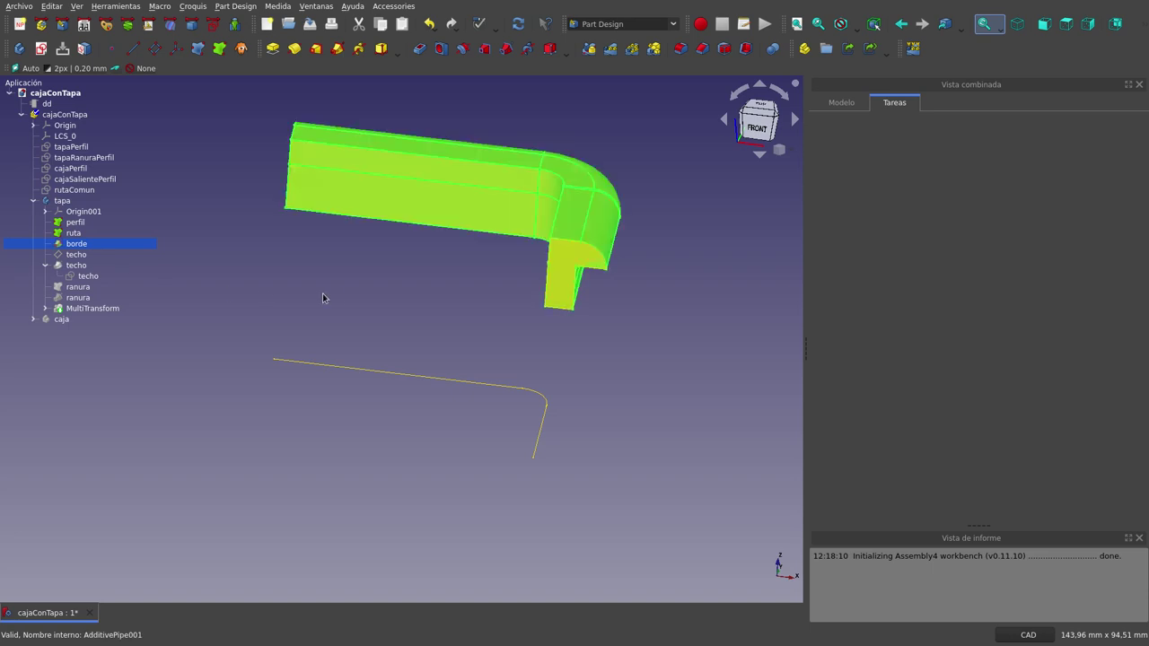
left_click(331, 292)
middle_click_drag(340, 293, 326, 302)
middle_click_drag(241, 266, 92, 245)
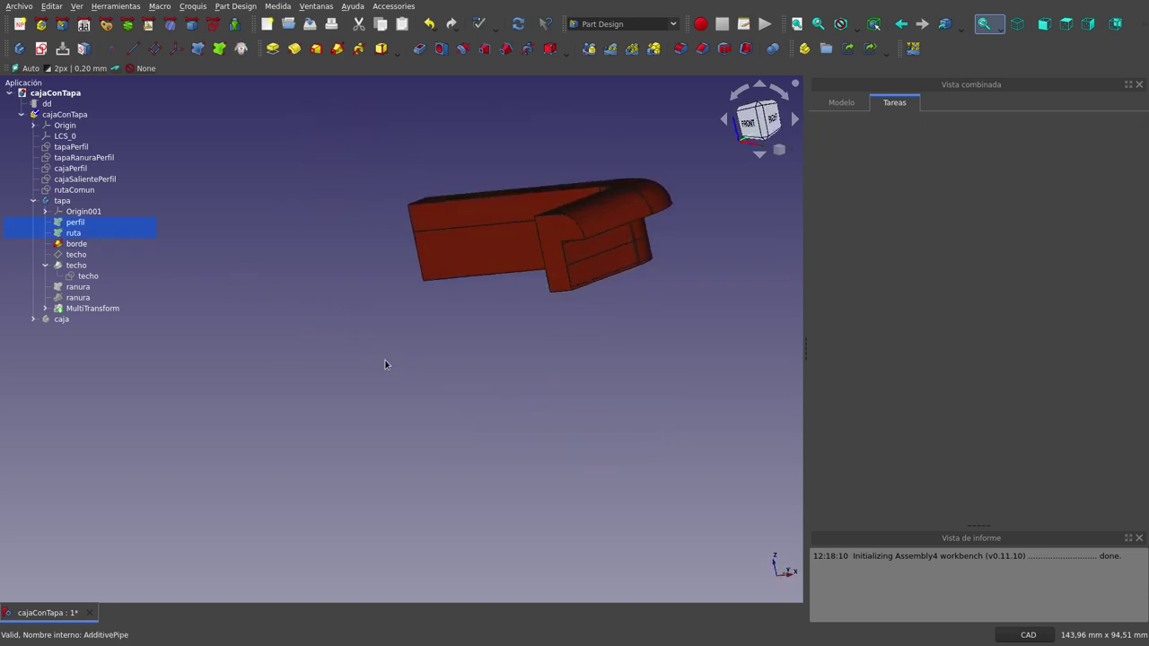
mouse_move(384, 362)
middle_mouse_down()
mouse_move(425, 395)
mouse_move(544, 418)
middle_mouse_up()
scroll(547, 419, "down", 3)
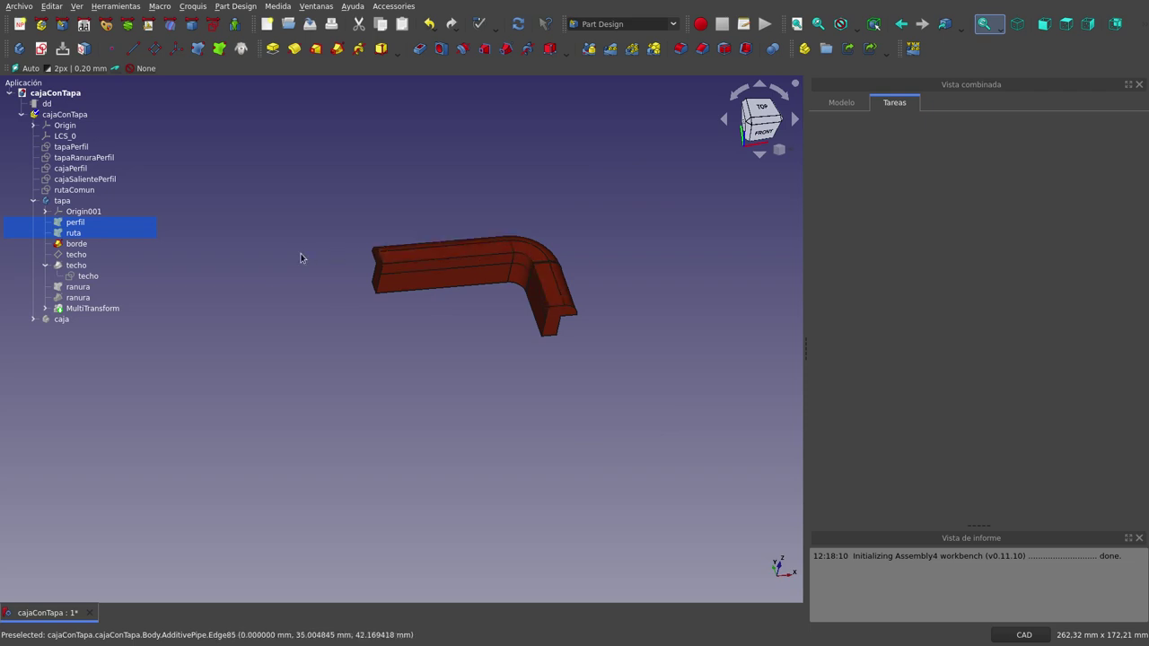
- Show the techo datum plane and orbit around it and the rim
left_click(78, 256)
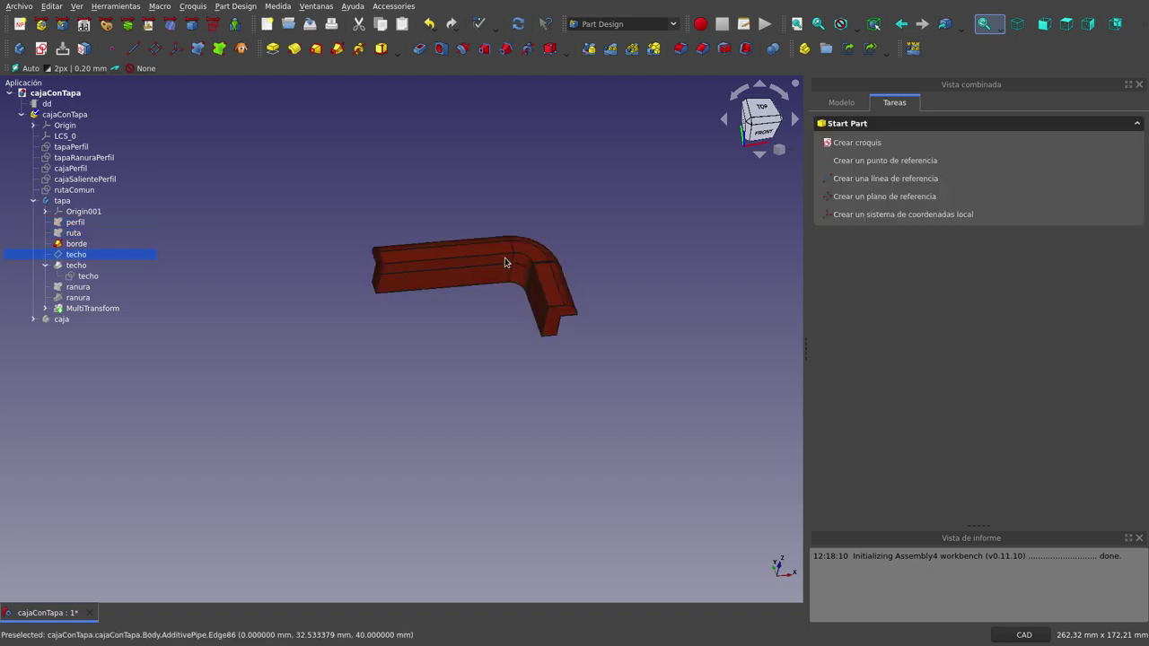
key("space")
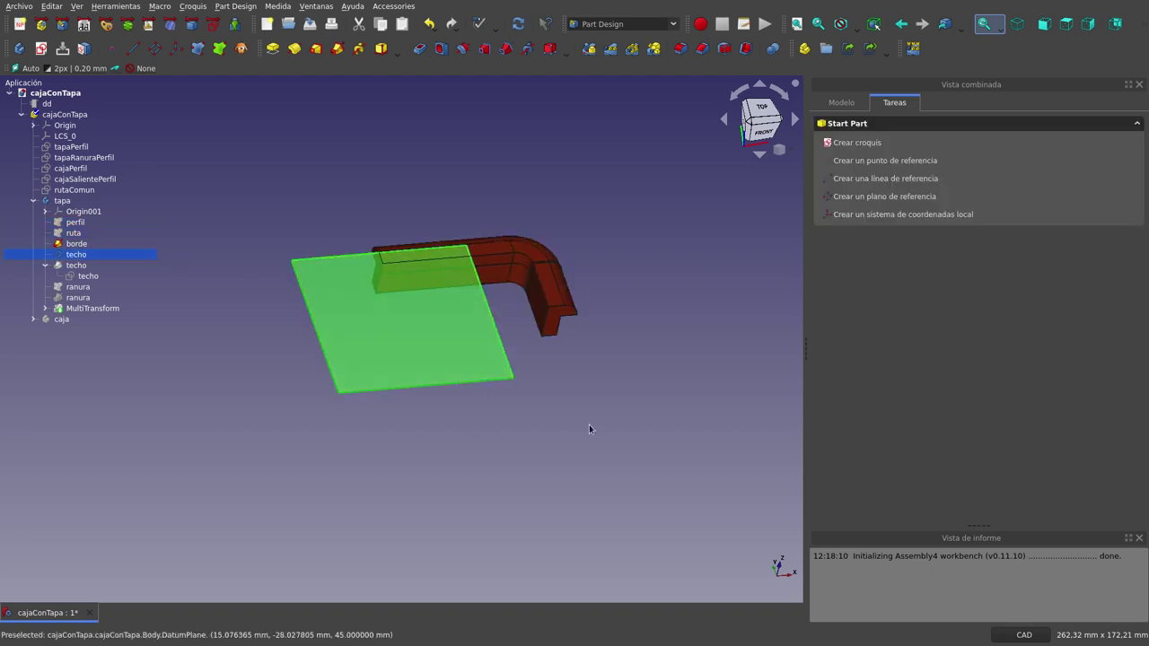
left_click(569, 431)
mouse_move(569, 431)
middle_mouse_down()
mouse_move(536, 482)
mouse_move(492, 502)
mouse_move(500, 270)
middle_mouse_up()
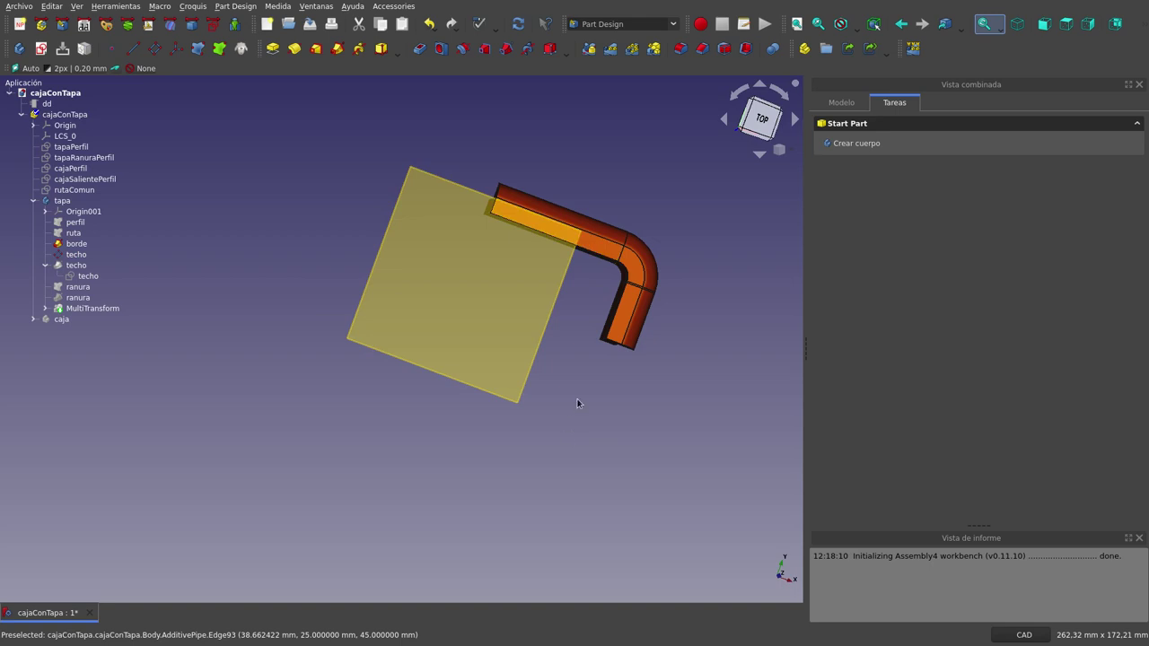
middle_click_drag(577, 399, 232, 298)
- Inspect the techo roof sketch from top-down and low angles
left_click(93, 278)
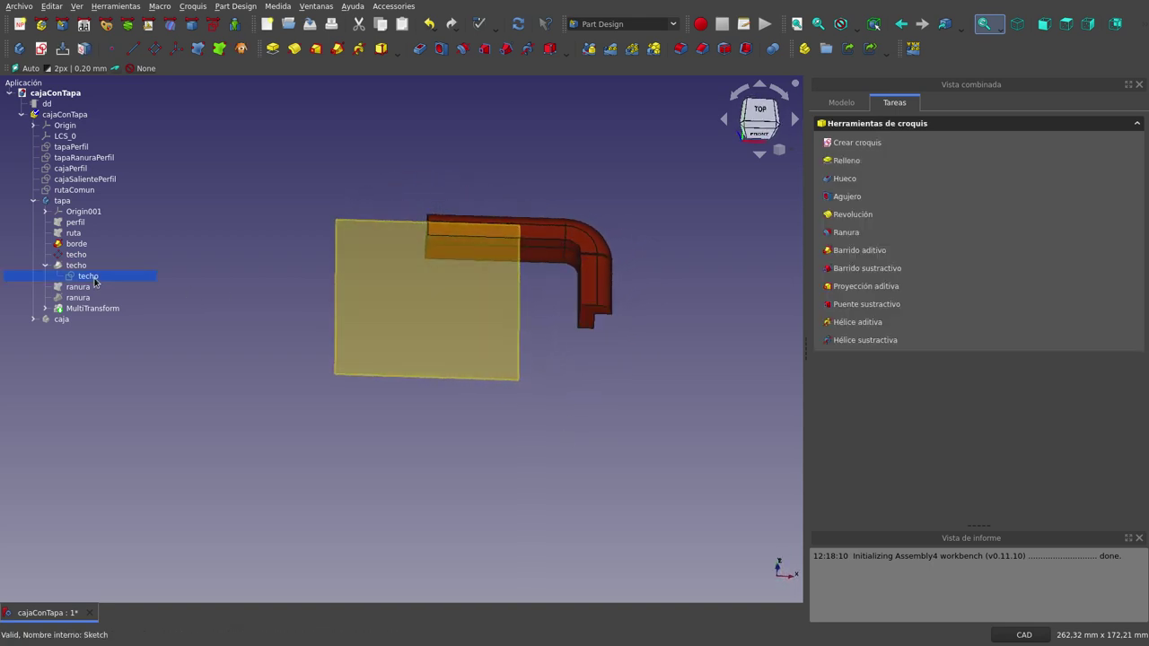
left_click(404, 170)
mouse_move(405, 163)
middle_mouse_down()
mouse_move(413, 236)
mouse_move(371, 82)
middle_mouse_up()
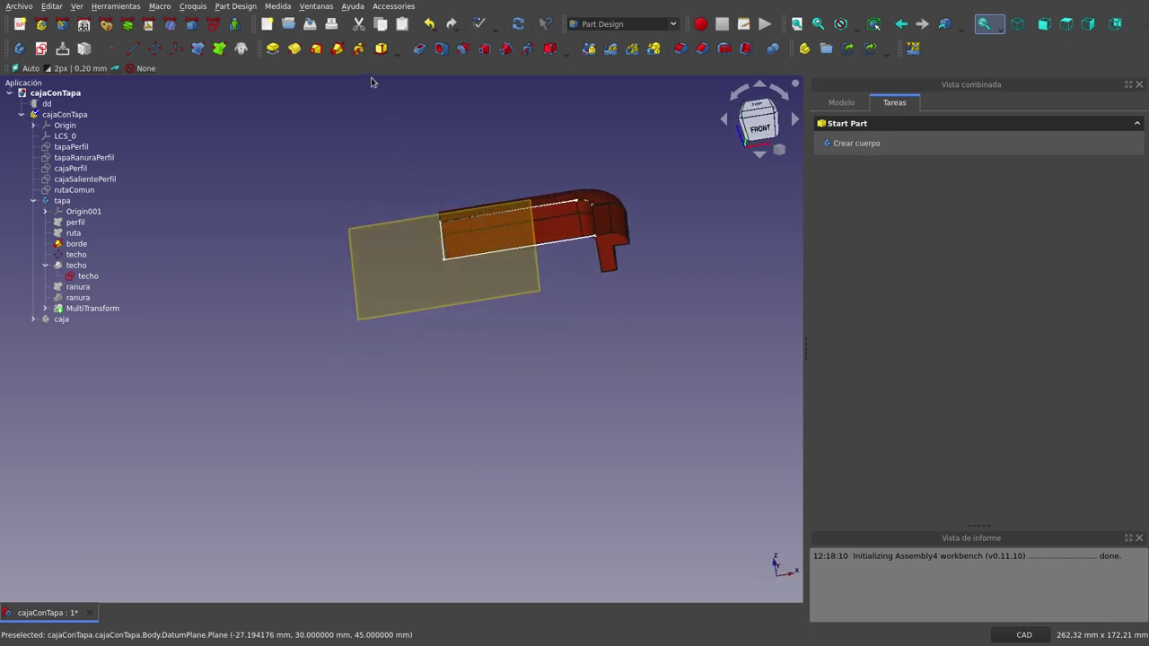
scroll(552, 301, "down", 2)
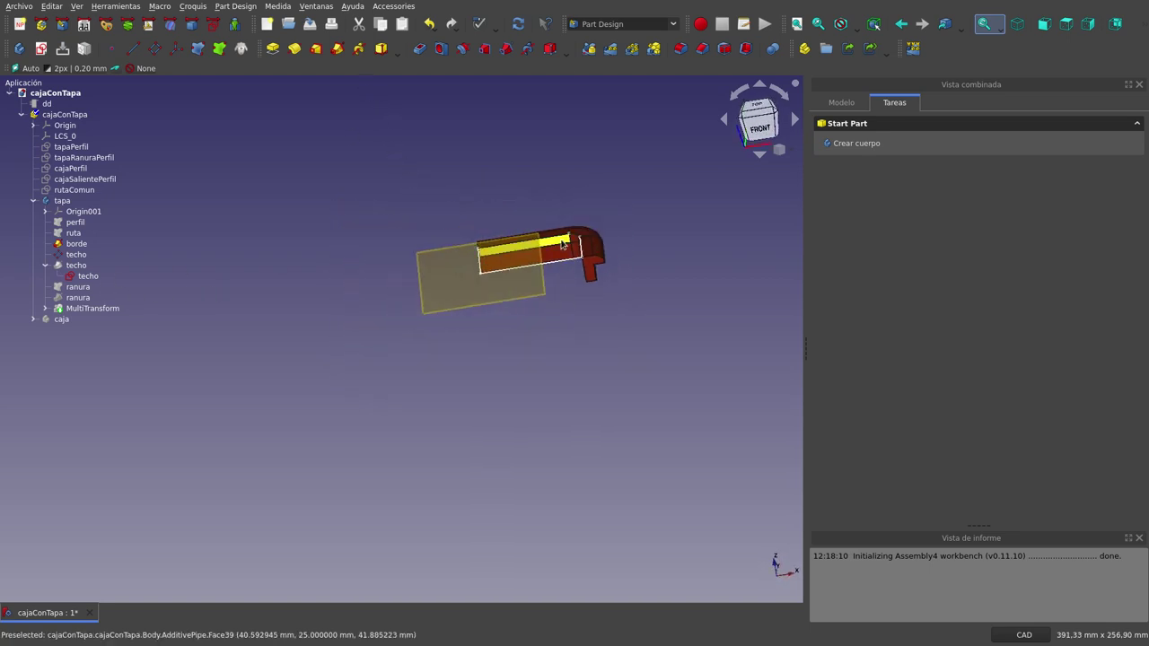
scroll(584, 247, "up", 5)
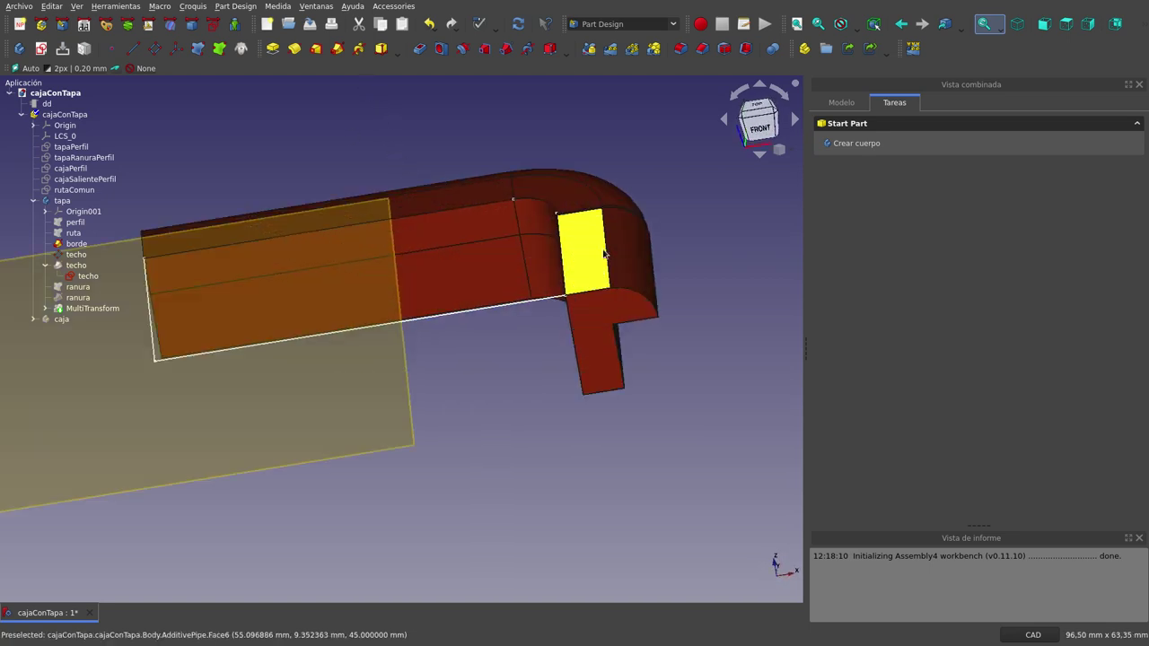
mouse_move(524, 361)
middle_mouse_down()
mouse_move(587, 305)
mouse_move(602, 310)
middle_mouse_up()
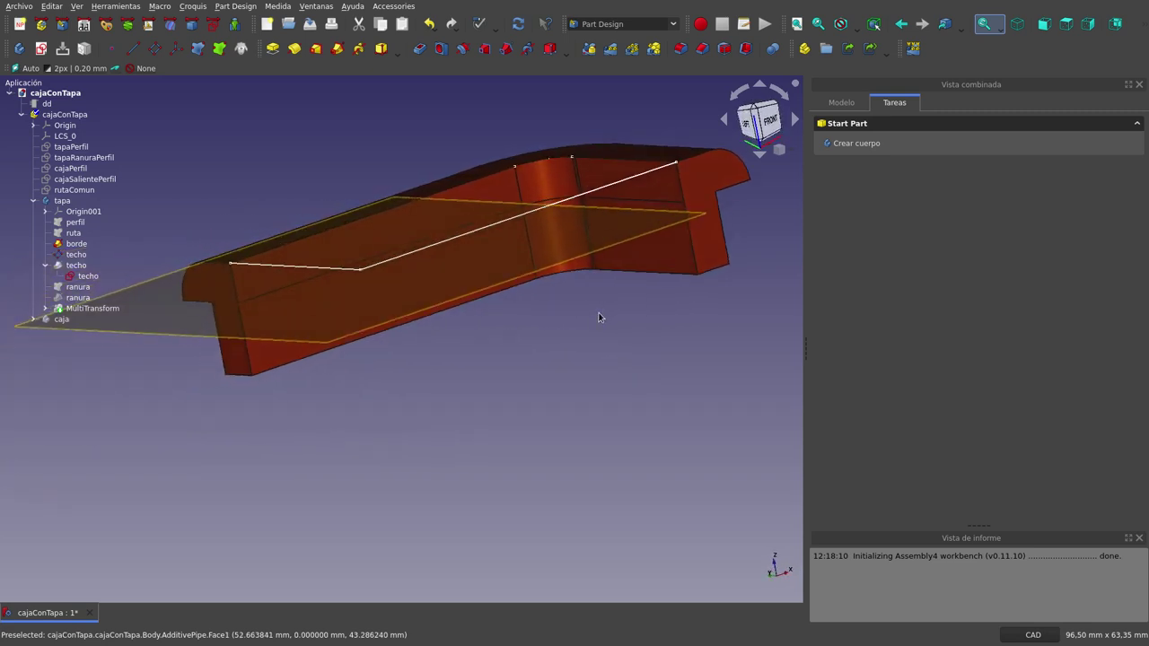
scroll(680, 201, "up", 2)
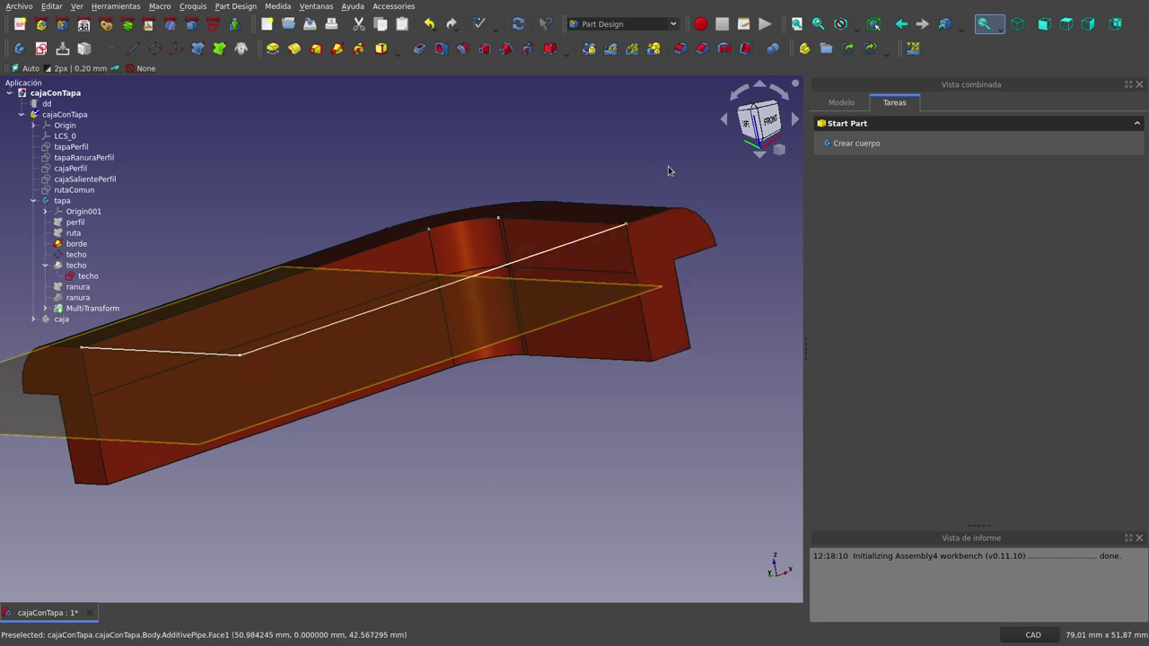
scroll(668, 168, "down", 2)
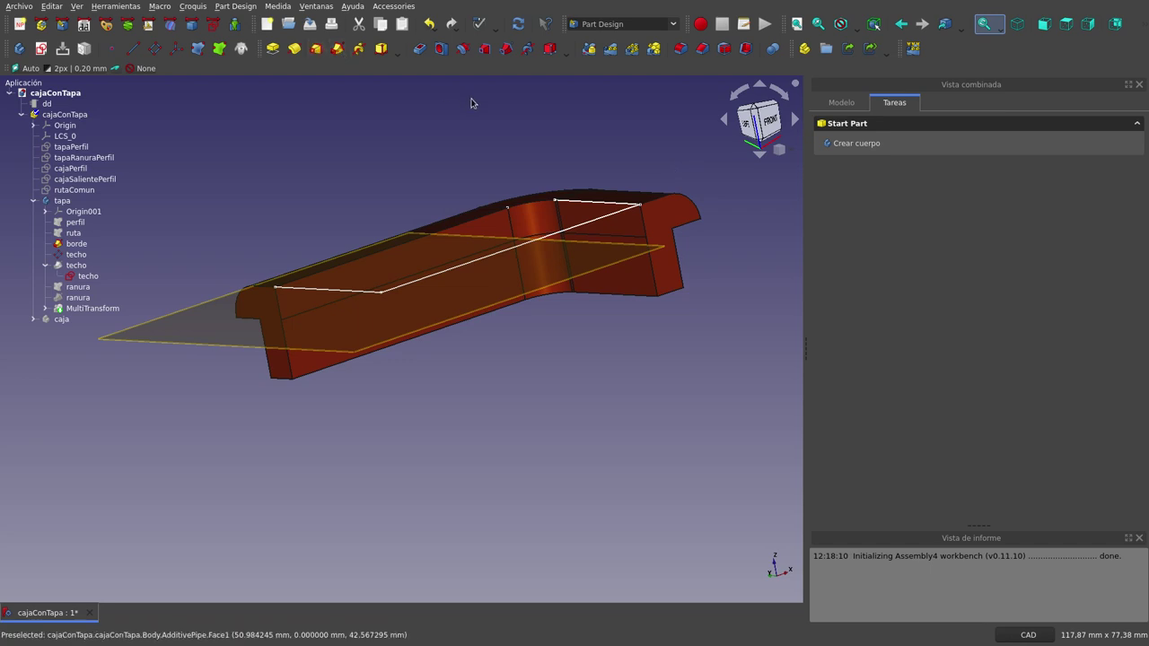
scroll(484, 130, "down", 1)
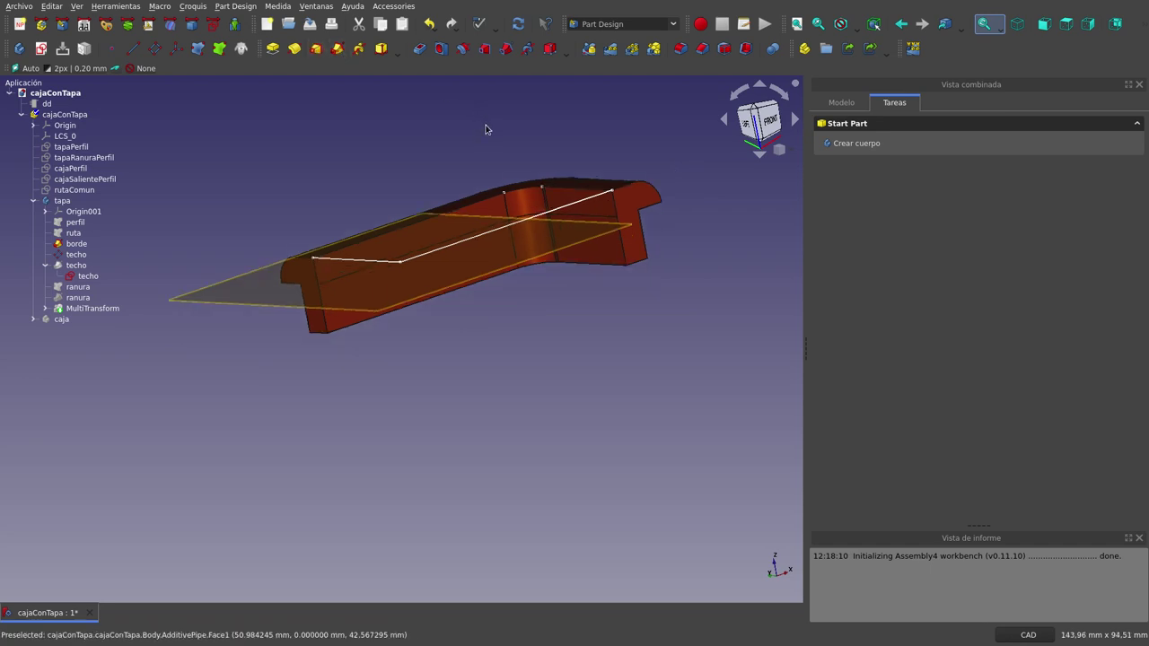
middle_click_drag(485, 129, 501, 187)
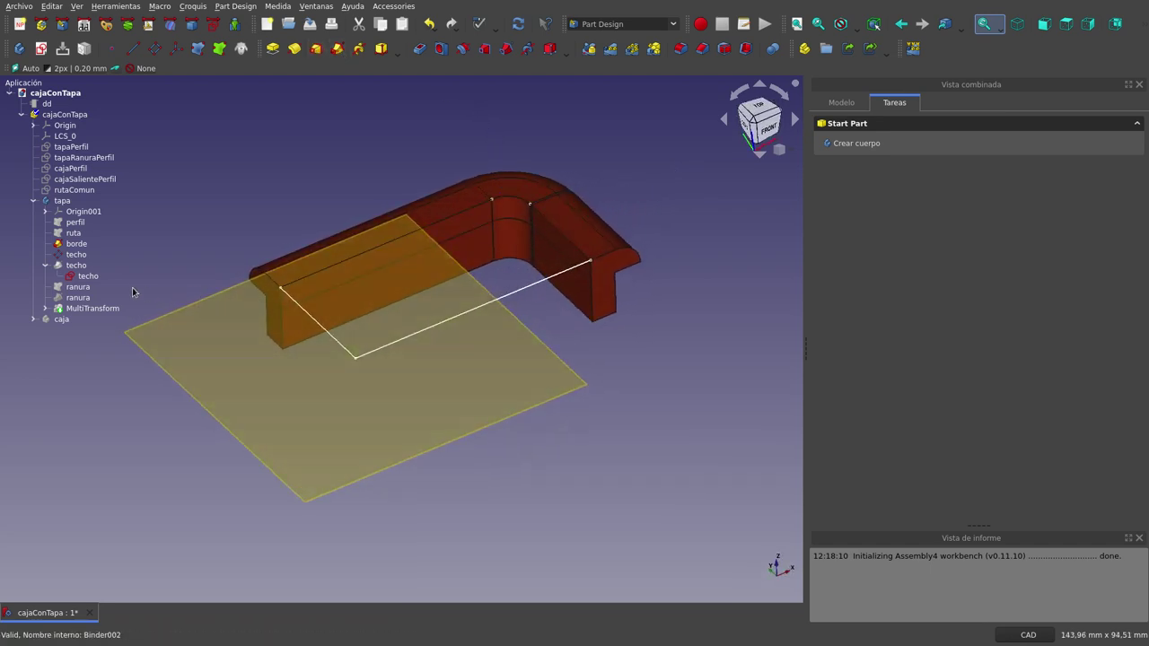
left_click(89, 267)
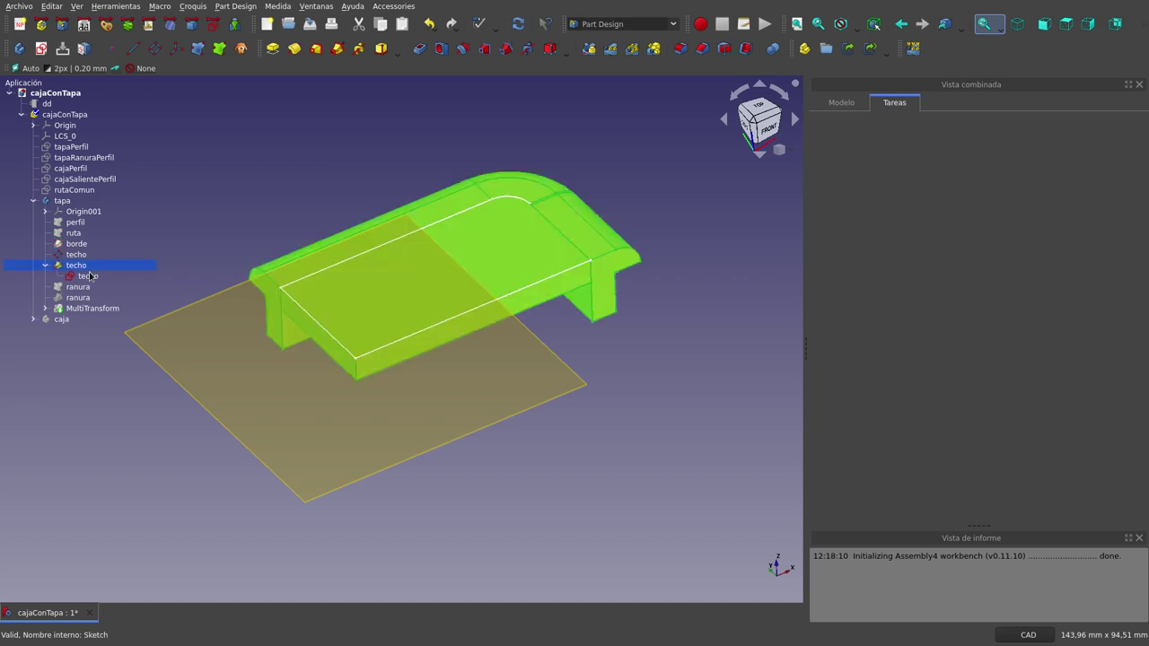
- Check the techo roof slab joined to the borde rim from front and below
left_click(86, 255)
left_click(90, 276)
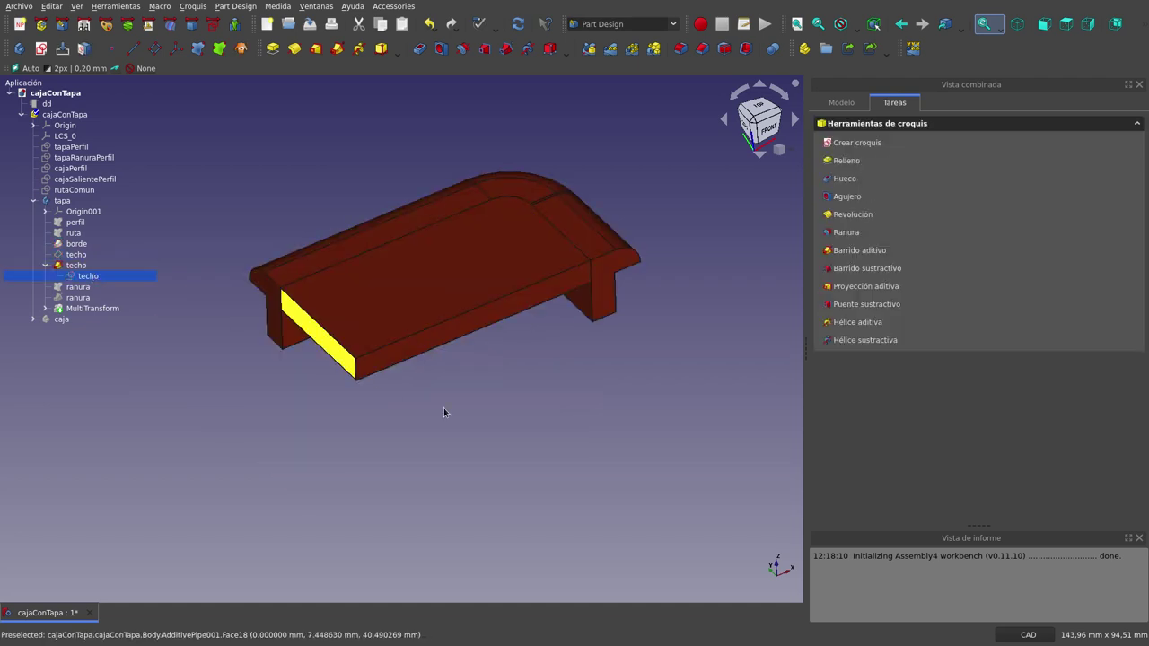
mouse_move(437, 419)
middle_mouse_down()
mouse_move(380, 357)
mouse_move(390, 290)
mouse_move(405, 392)
mouse_move(328, 439)
mouse_move(320, 482)
mouse_move(395, 490)
mouse_move(403, 393)
mouse_move(275, 341)
mouse_move(216, 351)
mouse_move(206, 368)
middle_mouse_up()
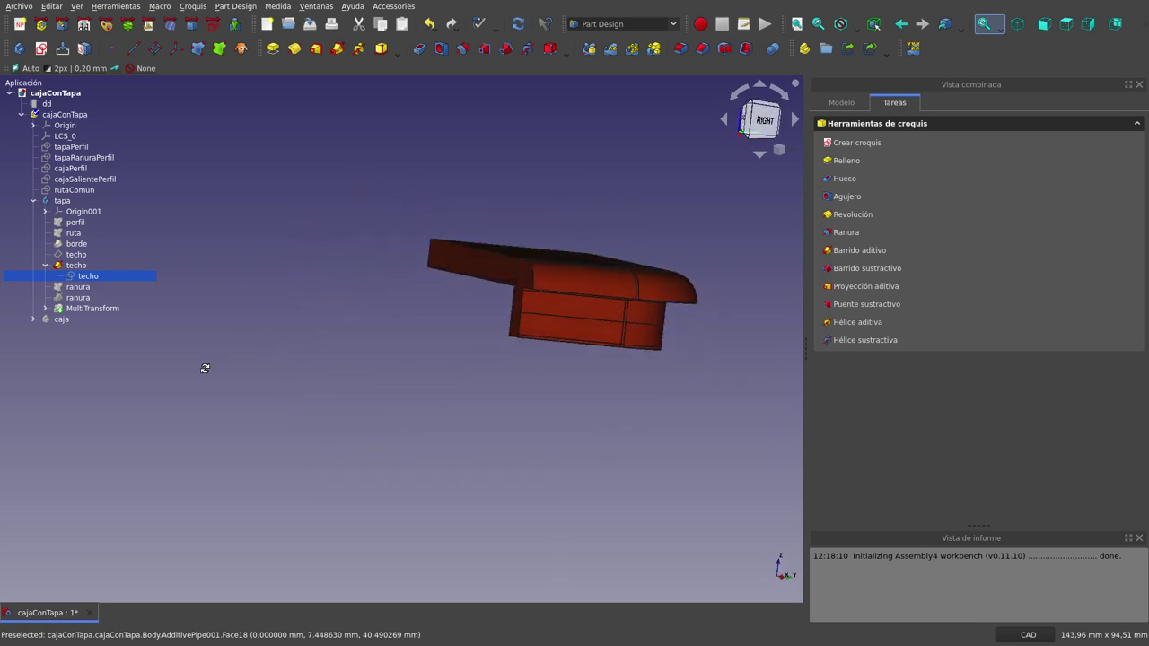
scroll(605, 320, "up", 3)
scroll(605, 320, "up", 2)
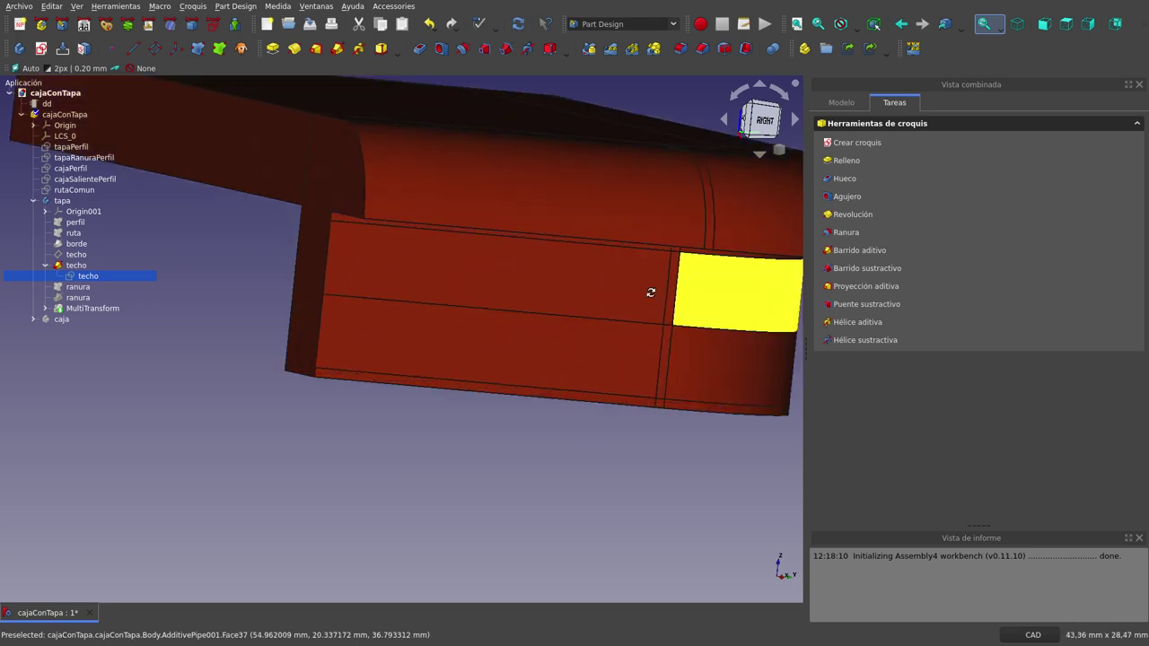
scroll(605, 291, "down", 3)
scroll(609, 293, "down", 2)
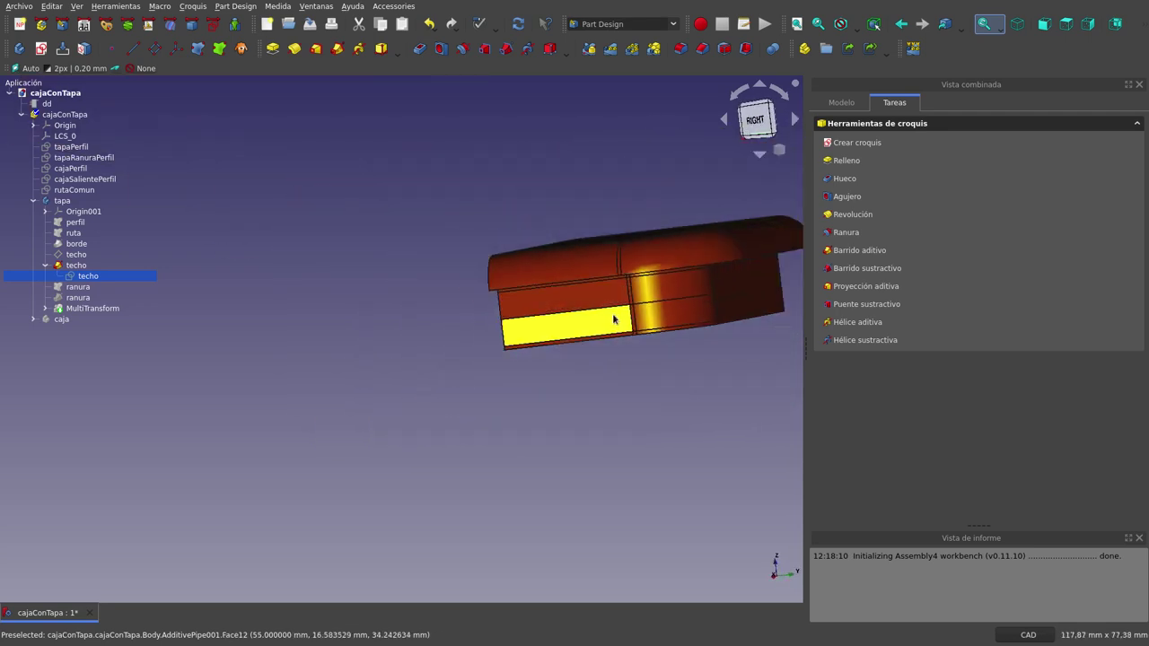
mouse_move(618, 318)
middle_mouse_down()
mouse_move(651, 301)
mouse_move(661, 311)
mouse_move(636, 289)
middle_mouse_up()
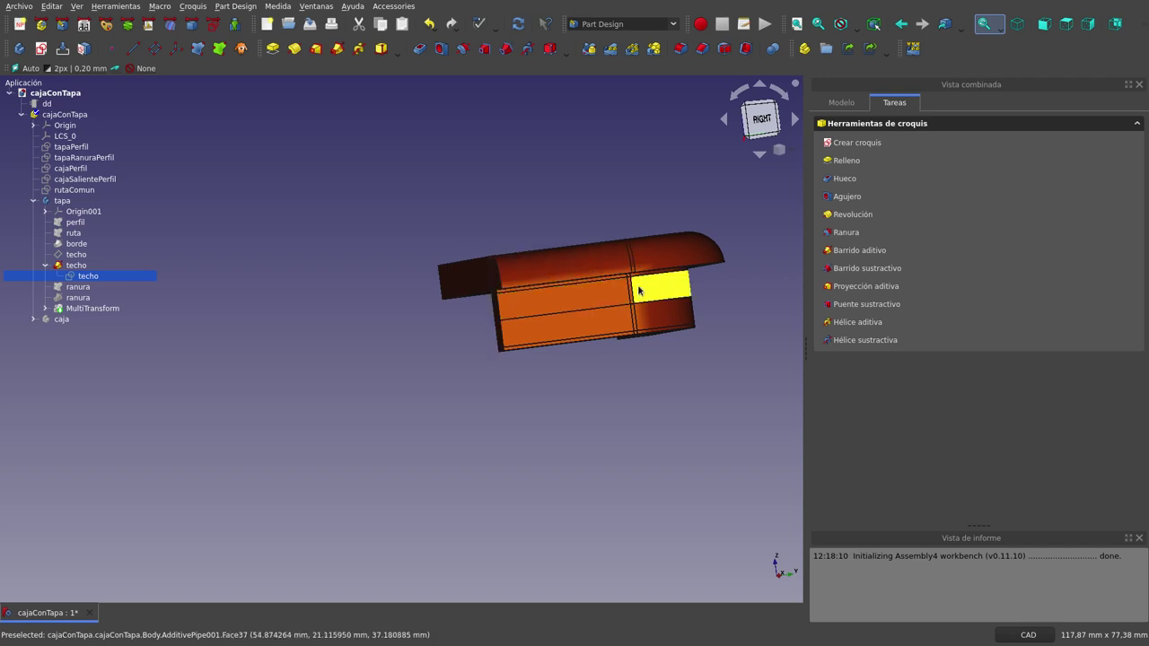
middle_click_drag(638, 290, 626, 312)
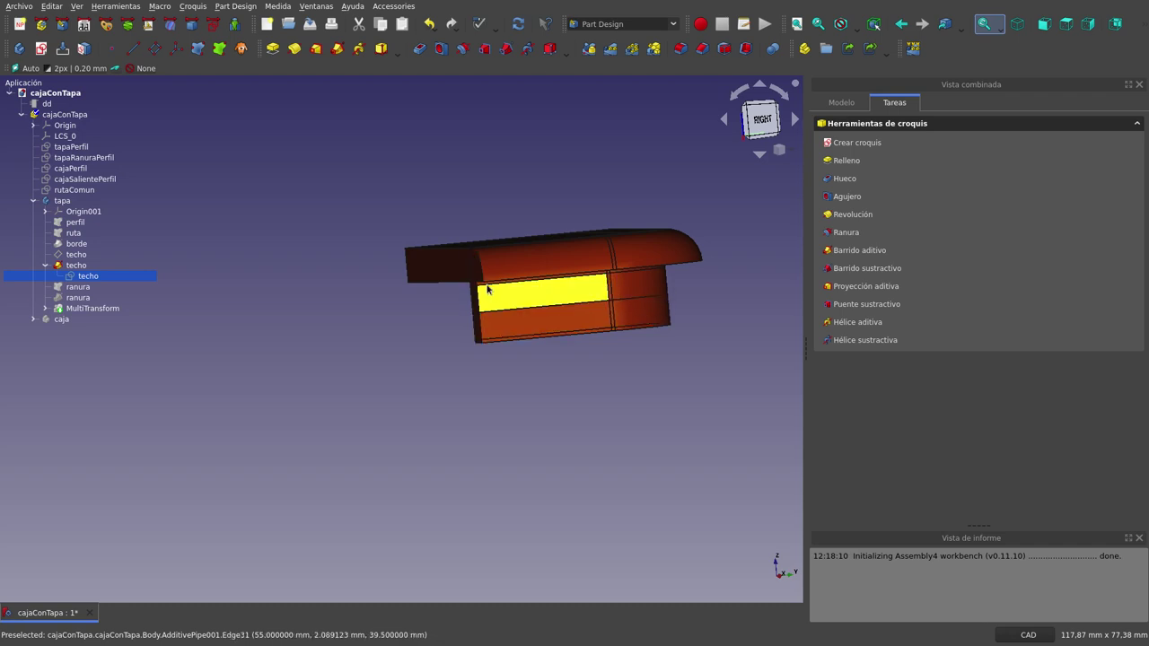
mouse_move(488, 288)
middle_mouse_down()
mouse_move(521, 382)
mouse_move(482, 393)
mouse_move(404, 386)
middle_mouse_up()
scroll(474, 413, "down", 3)
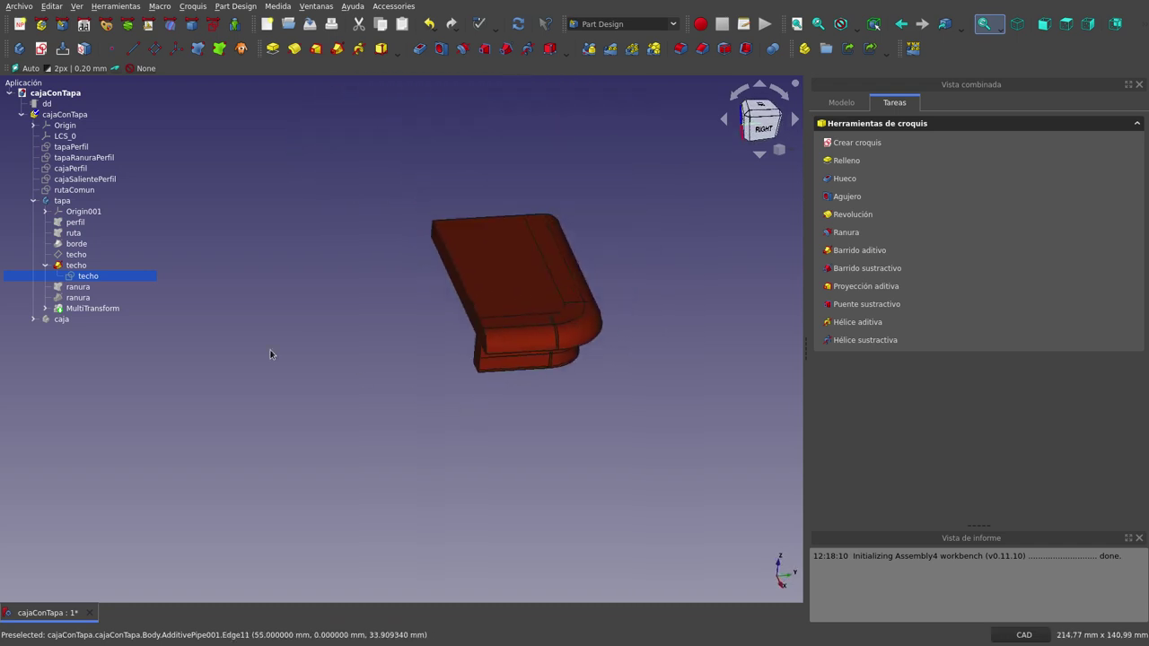
- Select the ranura feature, tilt the lid and hide the techo solid
left_click(89, 287)
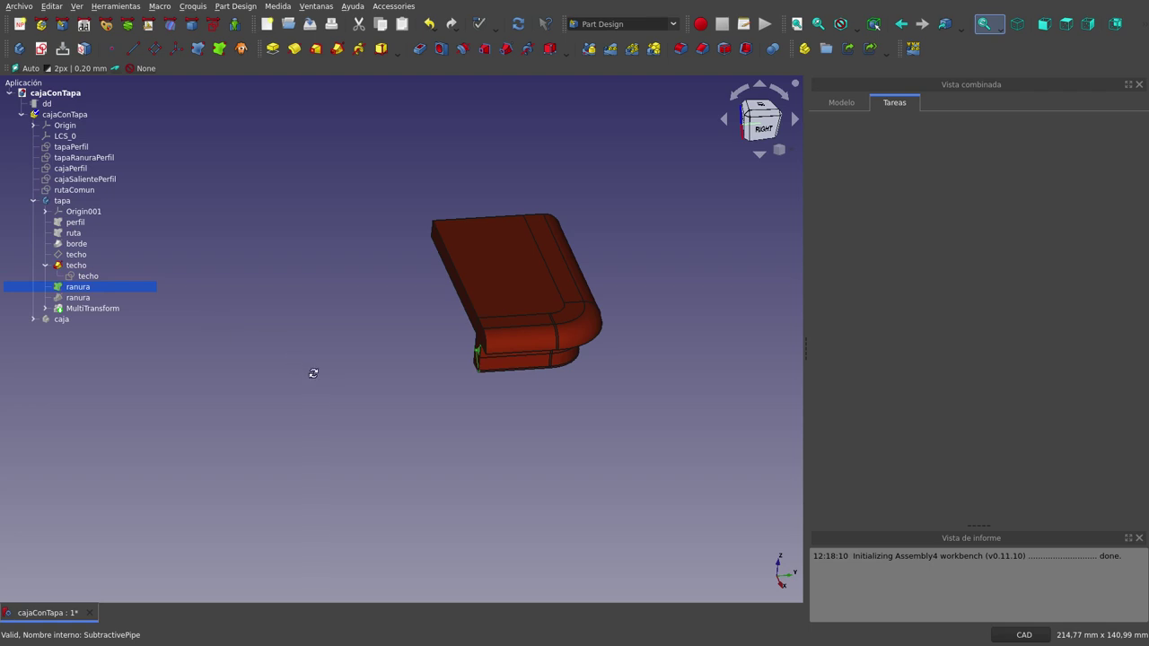
middle_click_drag(313, 372, 459, 339)
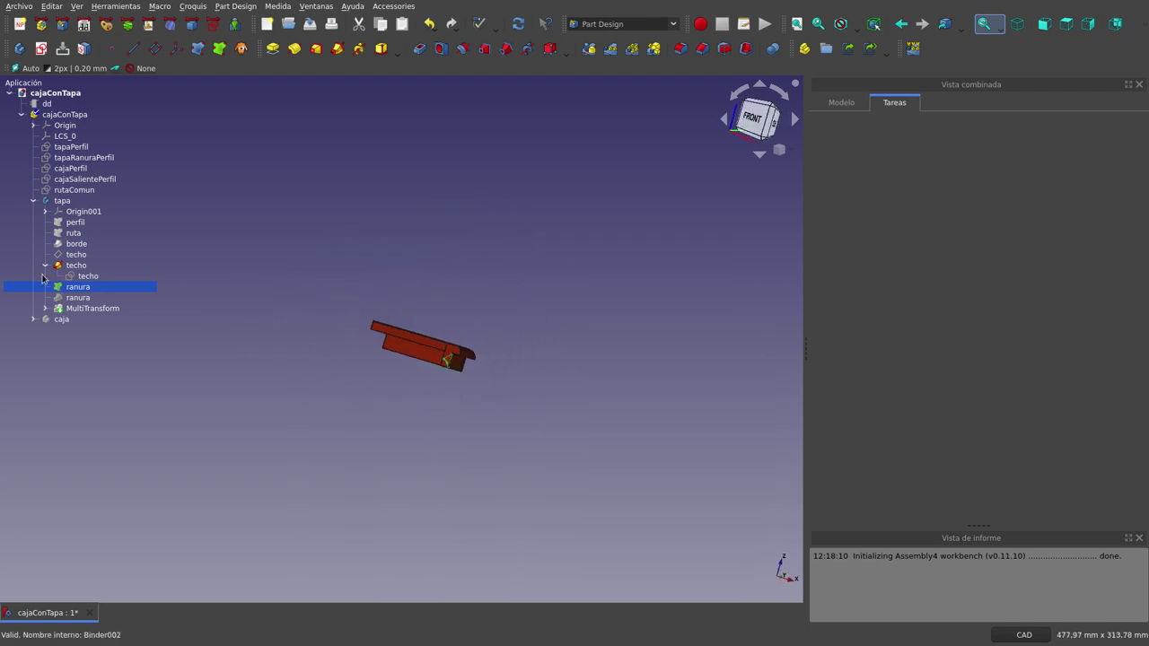
left_click(76, 266)
key("space")
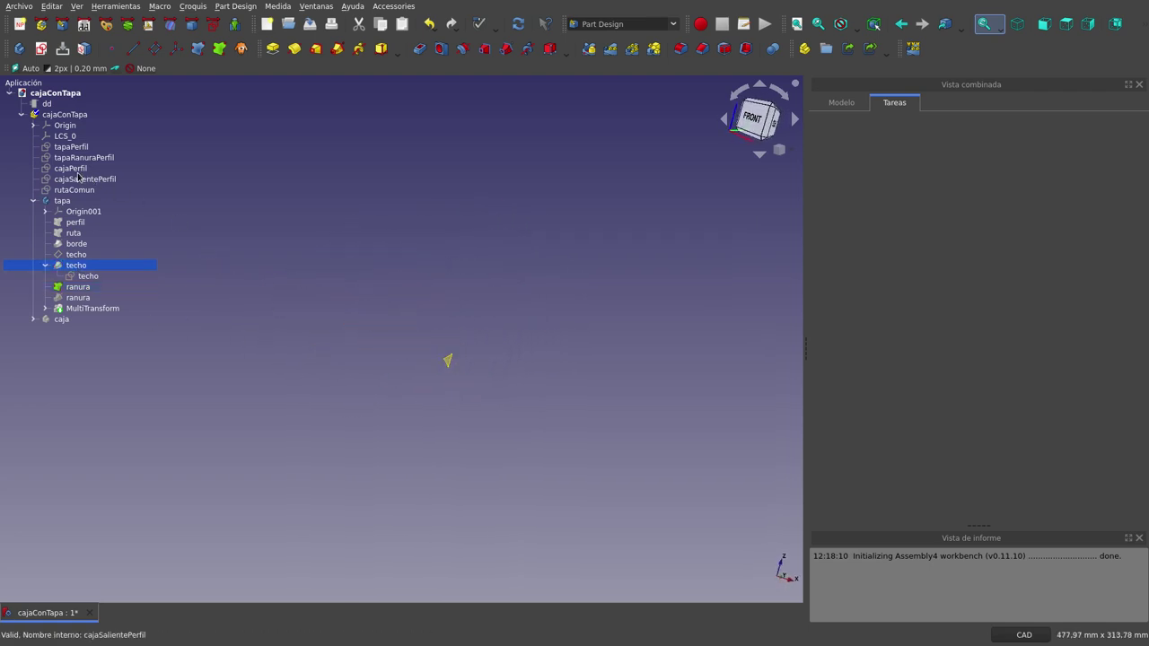
- Fit tapaRanuraPerfil in front view and show the ranura groove
left_click(104, 159)
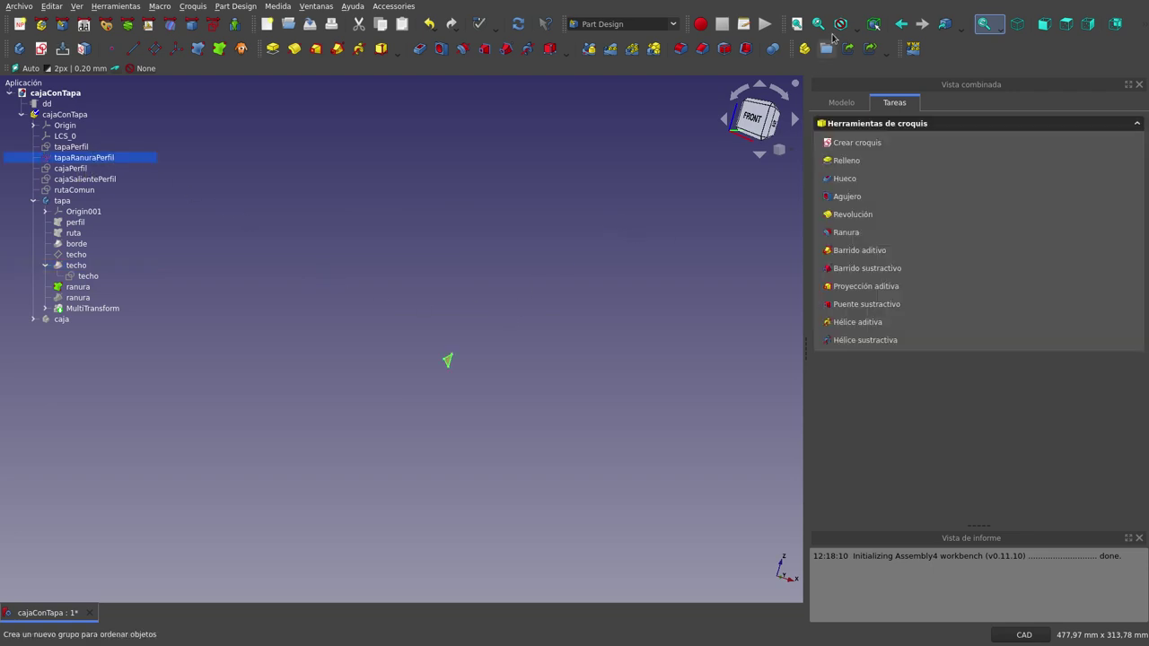
left_click(797, 24)
left_click(1044, 27)
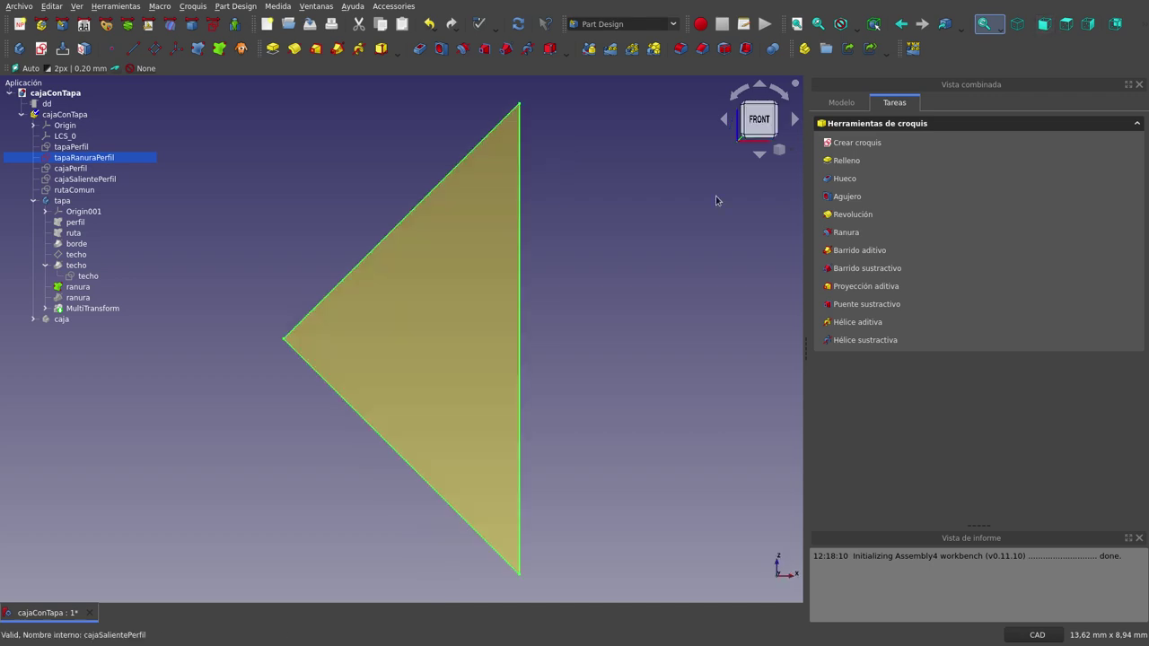
left_click(106, 288)
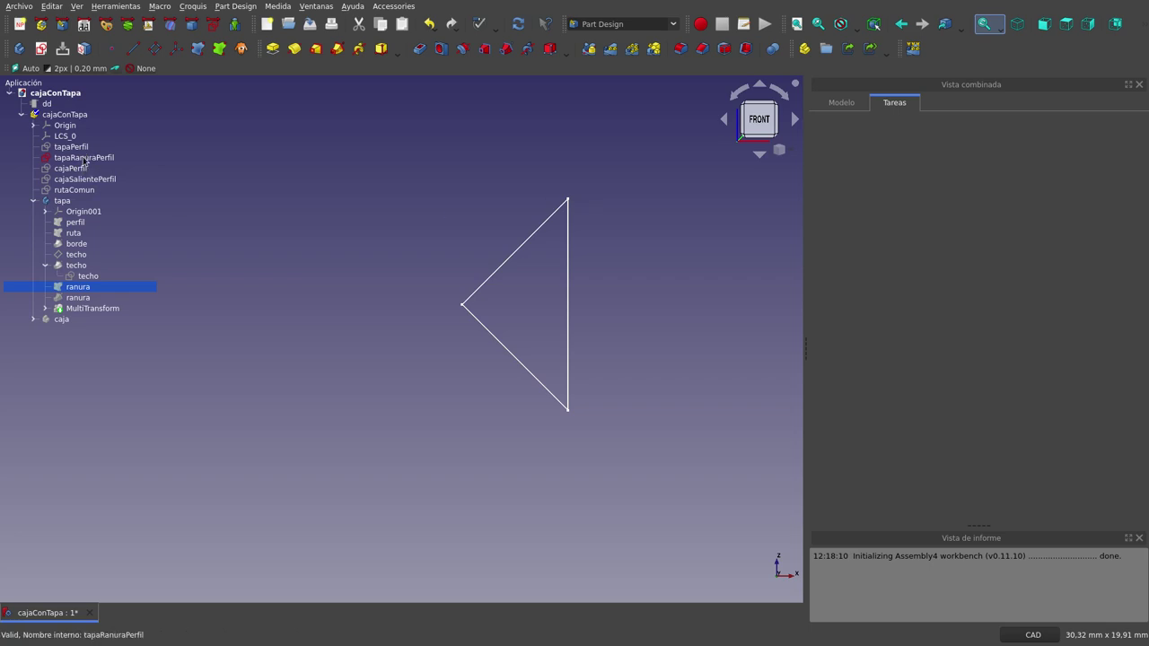
key("space")
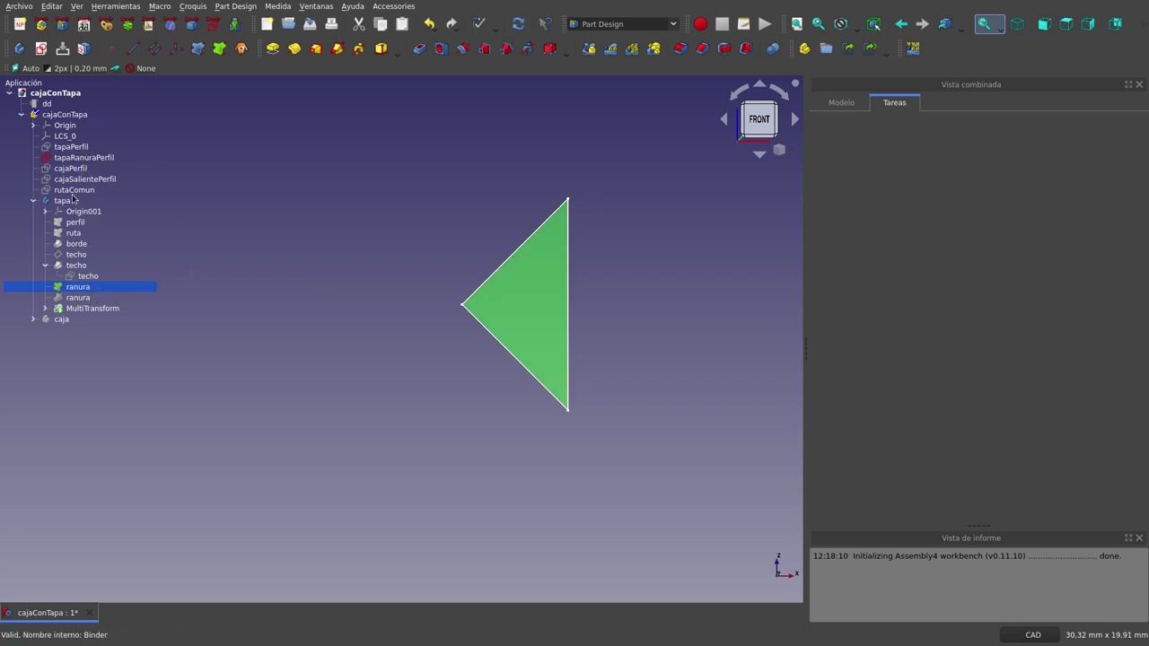
left_click(80, 159)
scroll(226, 343, "down", 2)
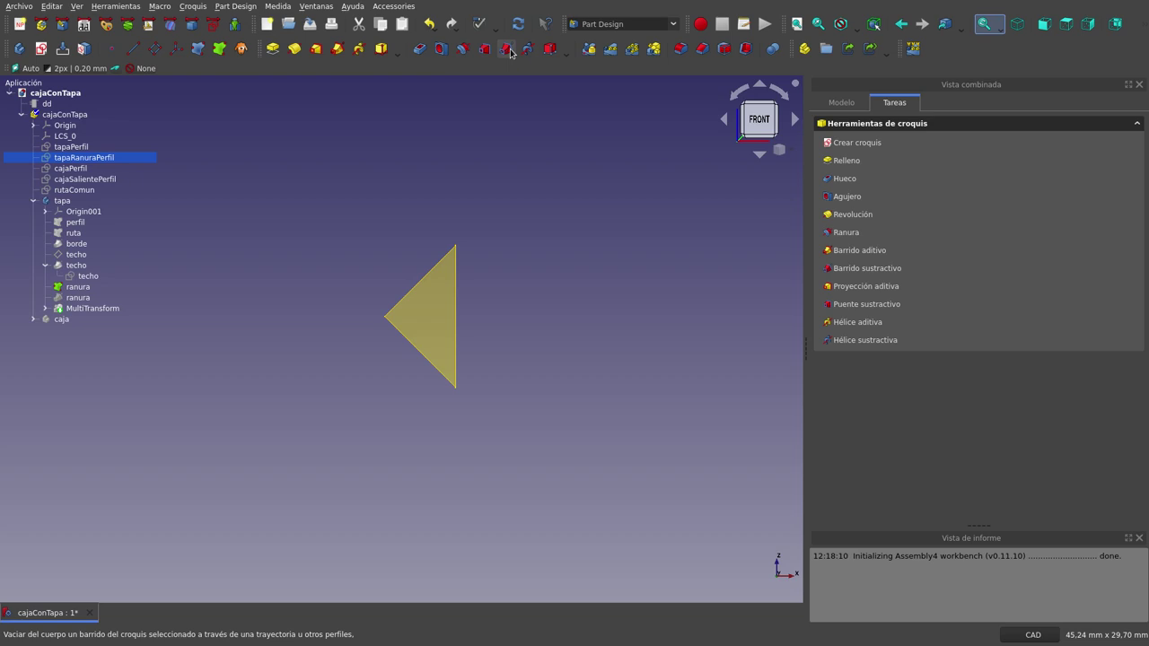
- Show the techo solid again and select the second ranura feature
left_click(64, 265)
key("space")
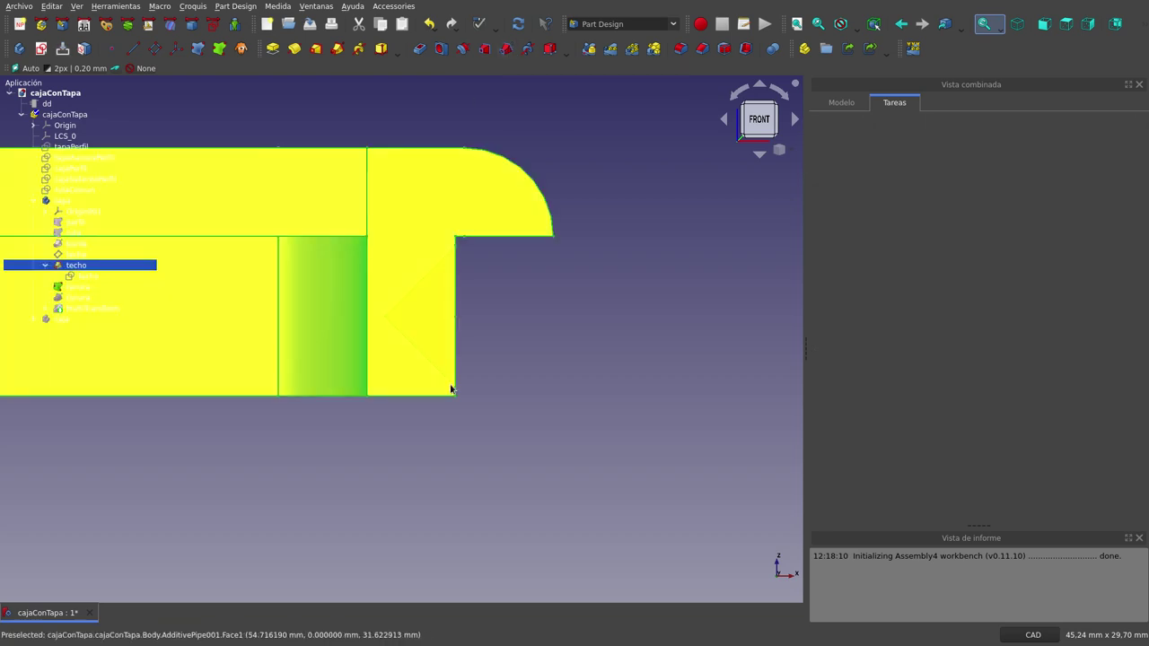
left_click(451, 390)
middle_click_drag(546, 365, 484, 381)
scroll(483, 388, "down", 5)
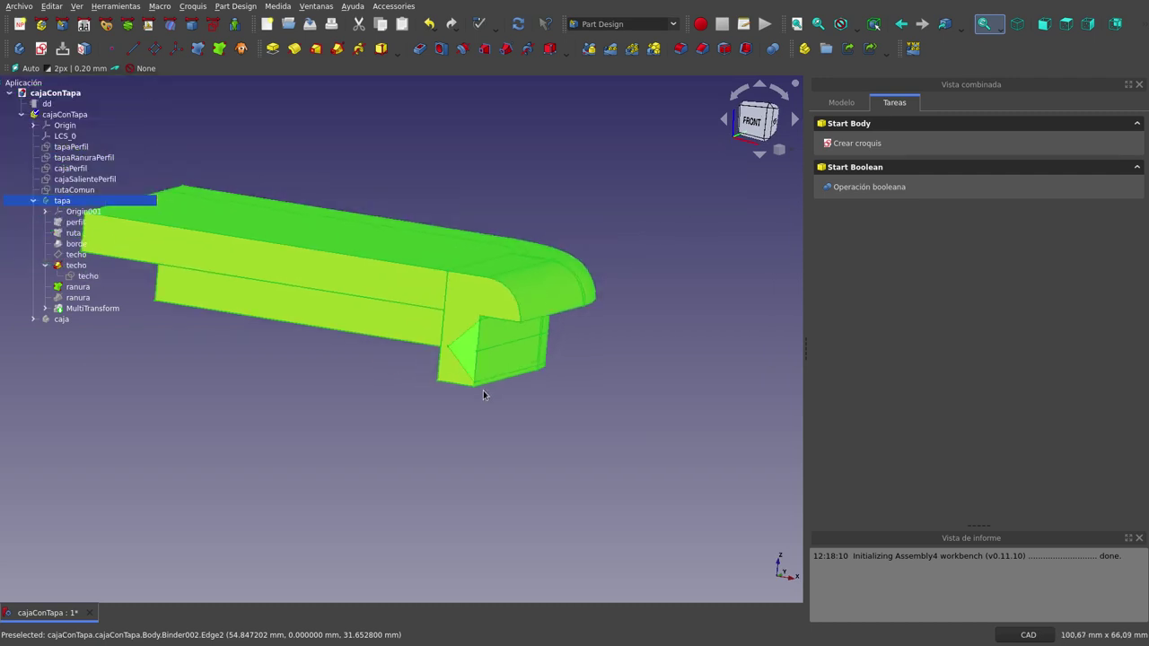
left_click(77, 287)
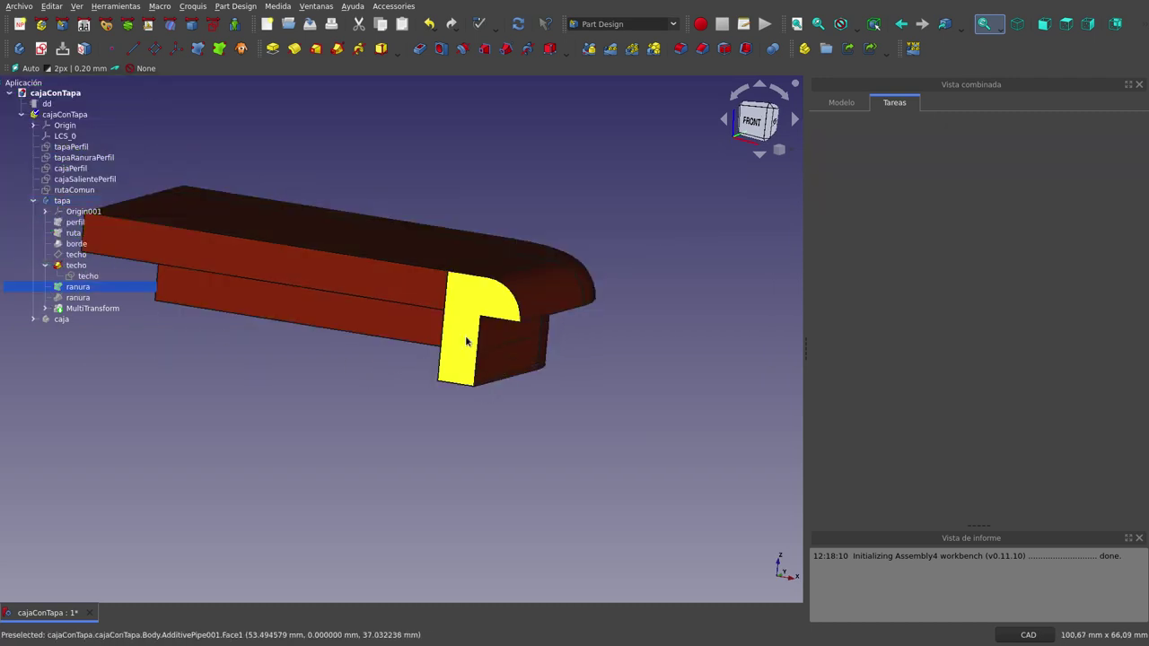
left_click(78, 298)
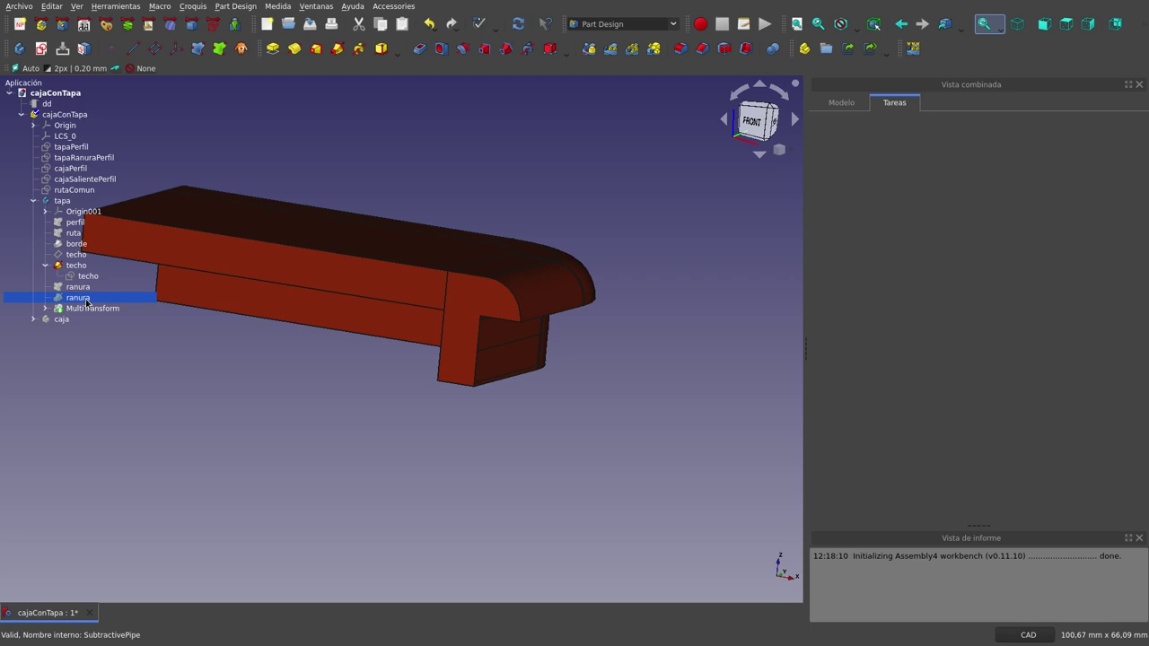
- Orbit and zoom around the lid to inspect the groove along the rim
left_click(468, 443)
mouse_move(467, 444)
middle_mouse_down()
mouse_move(461, 415)
mouse_move(416, 386)
mouse_move(430, 418)
middle_mouse_up()
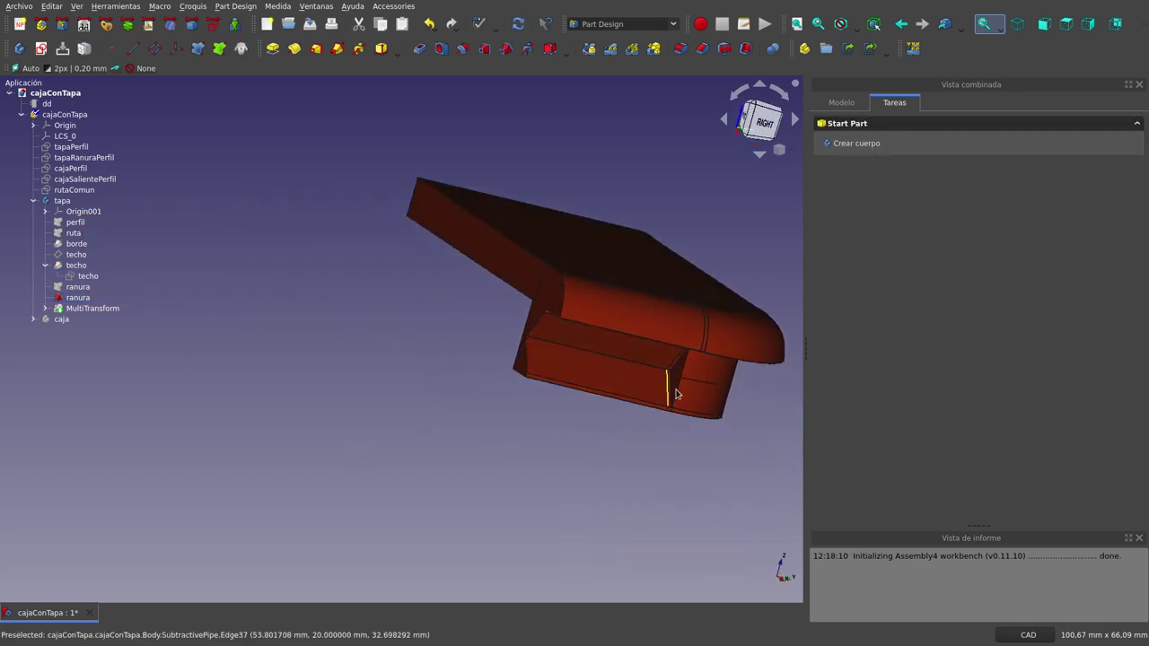
scroll(694, 383, "up", 4)
mouse_move(694, 383)
middle_mouse_down()
mouse_move(629, 354)
mouse_move(649, 371)
middle_mouse_up()
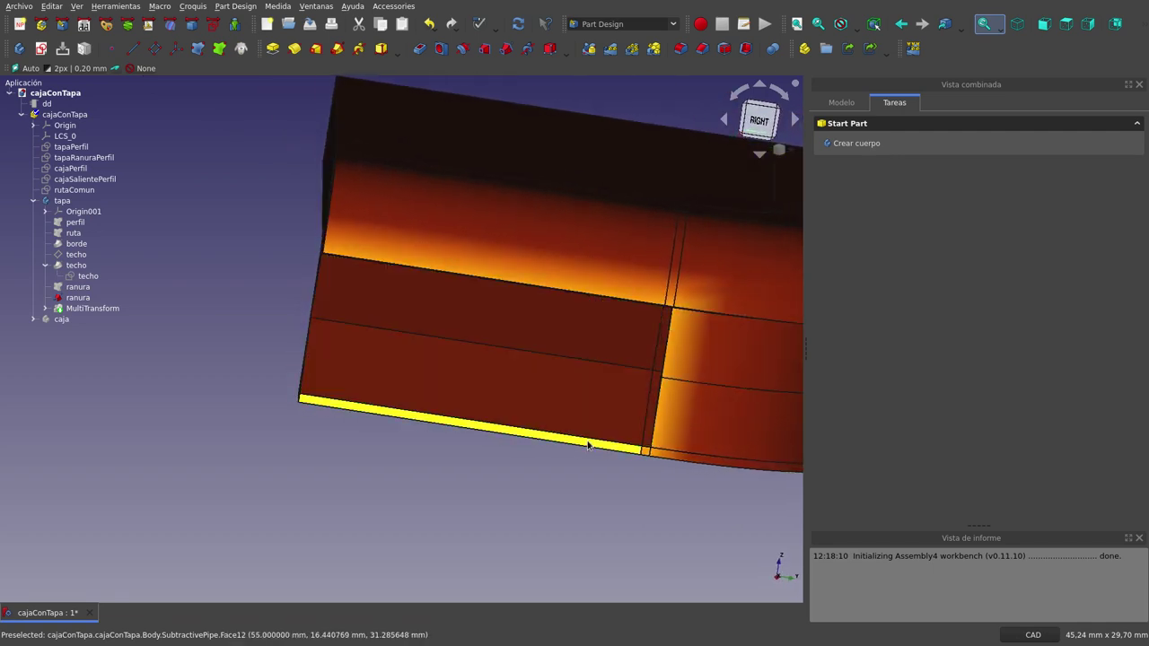
scroll(587, 444, "down", 5)
mouse_move(504, 416)
middle_mouse_down()
mouse_move(585, 425)
mouse_move(616, 404)
mouse_move(644, 416)
middle_mouse_up()
mouse_move(449, 314)
middle_mouse_down()
mouse_move(405, 251)
mouse_move(423, 313)
mouse_move(466, 336)
middle_mouse_up()
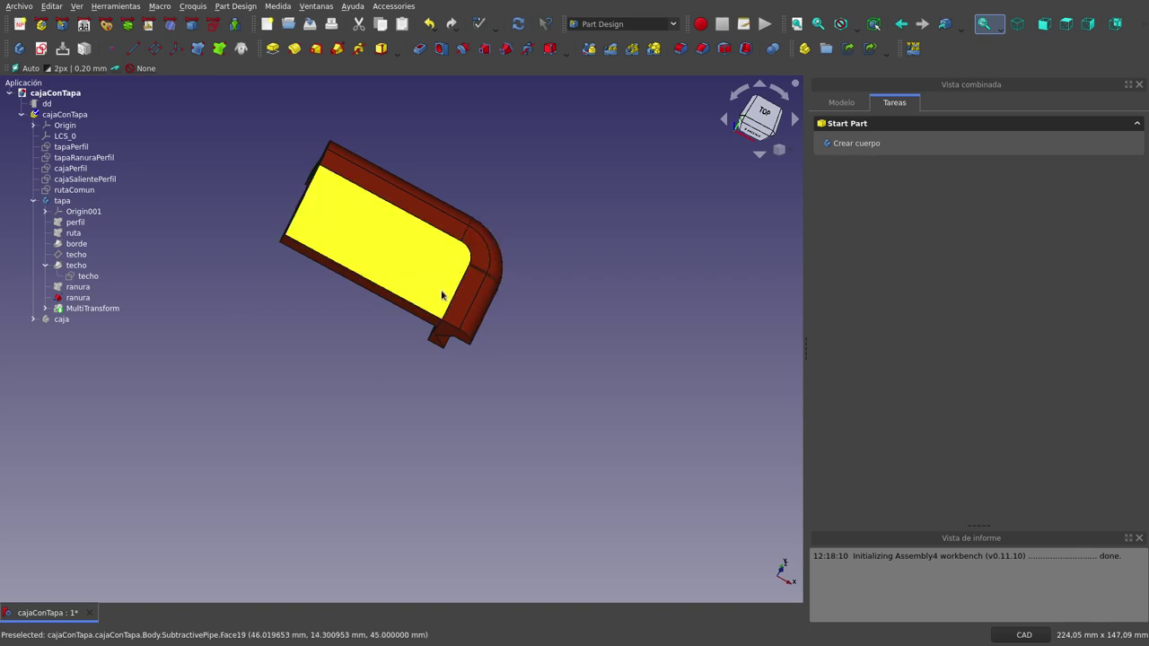
mouse_move(444, 293)
middle_mouse_down()
mouse_move(446, 272)
mouse_move(402, 285)
mouse_move(399, 340)
middle_mouse_up()
scroll(392, 284, "down", 3)
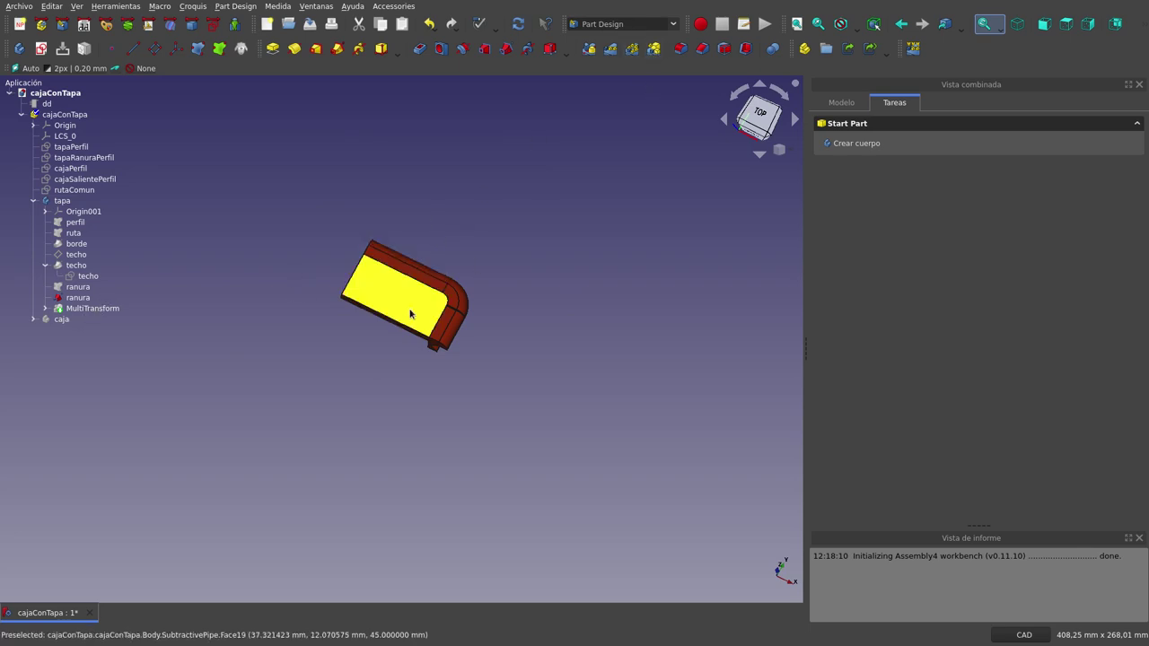
scroll(375, 274, "up", 4)
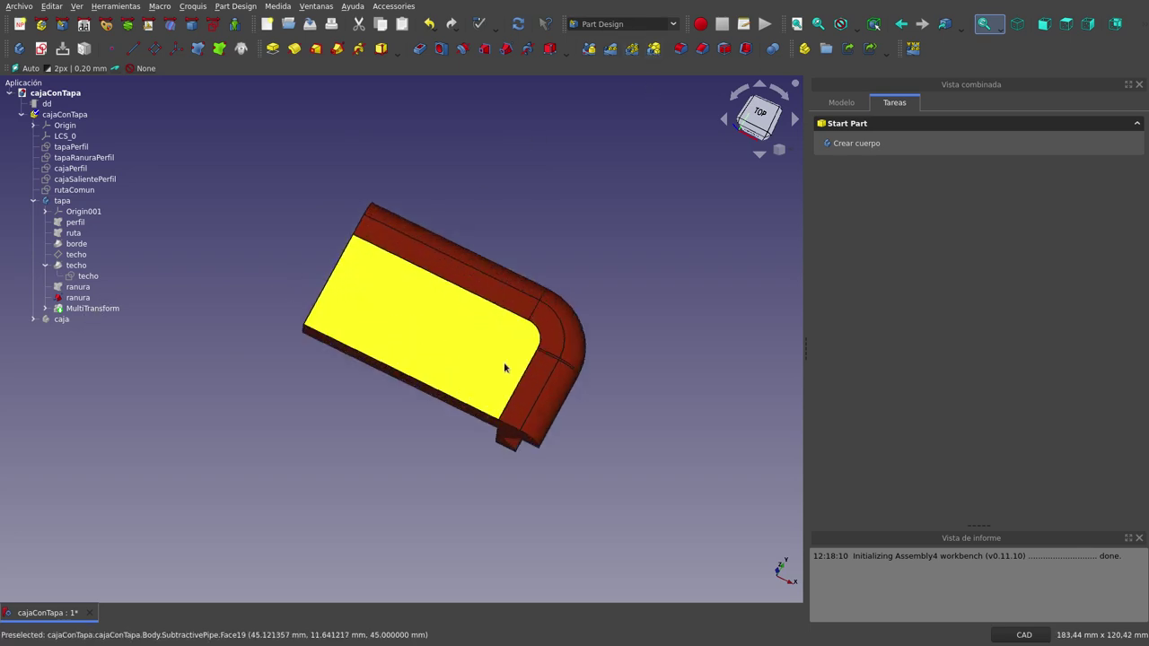
scroll(528, 354, "down", 1)
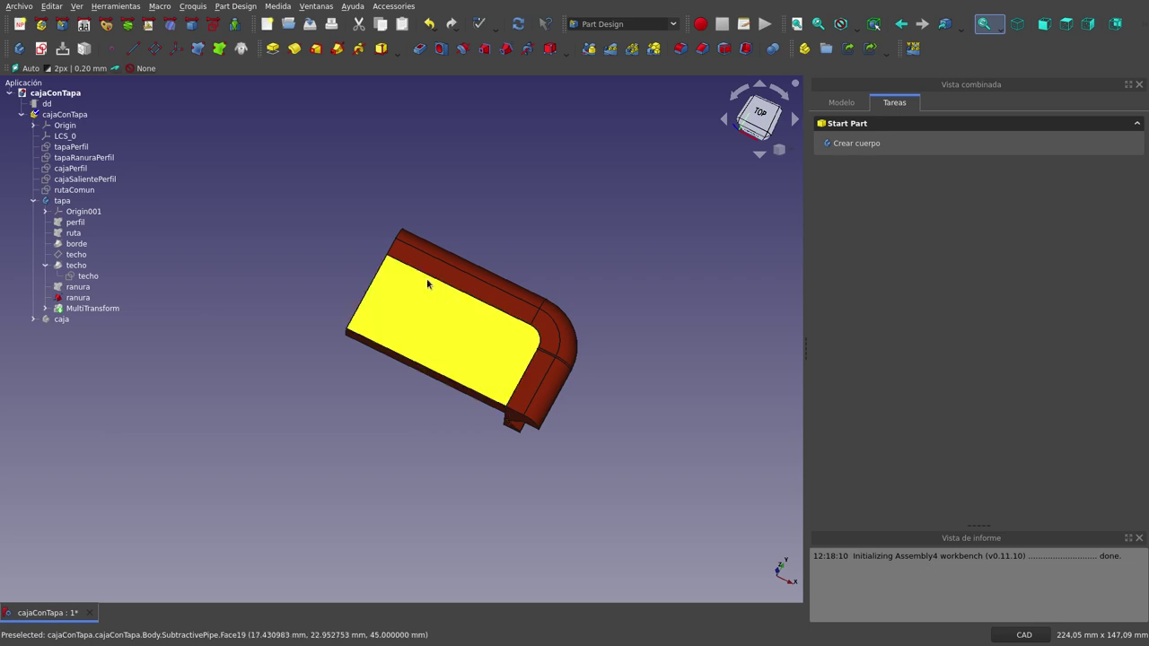
- Show the full mirrored lid from the MultiTransform feature
left_click(96, 310)
key("space")
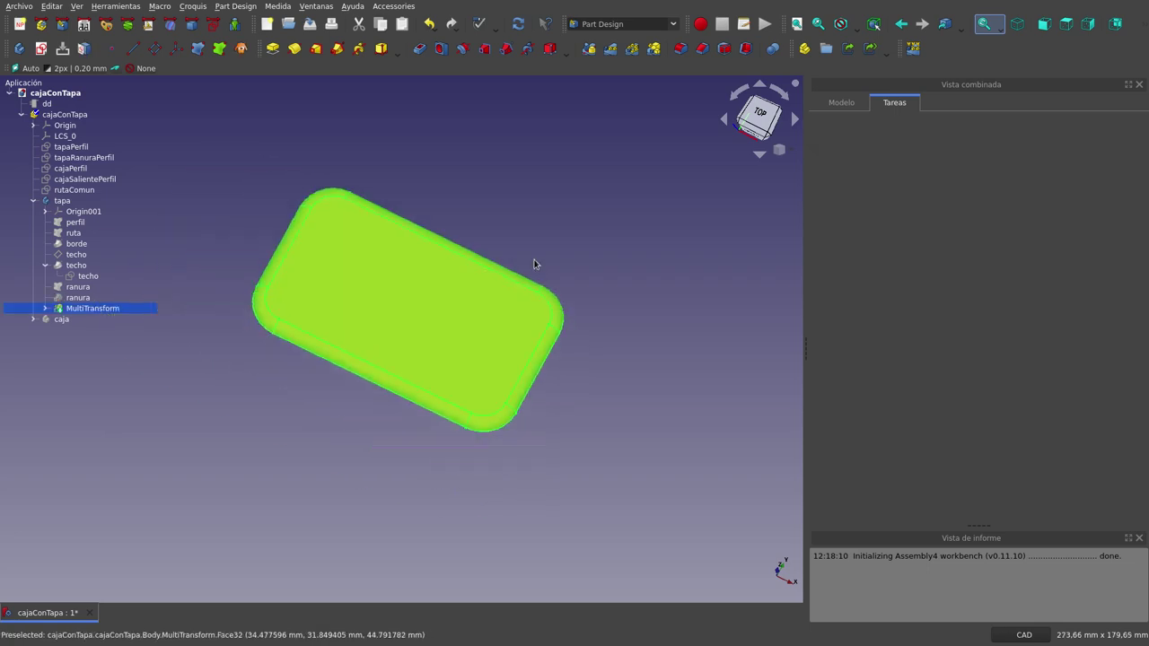
left_click(406, 395)
mouse_move(407, 398)
middle_mouse_down()
mouse_move(436, 192)
mouse_move(400, 253)
mouse_move(333, 303)
mouse_move(461, 398)
middle_mouse_up()
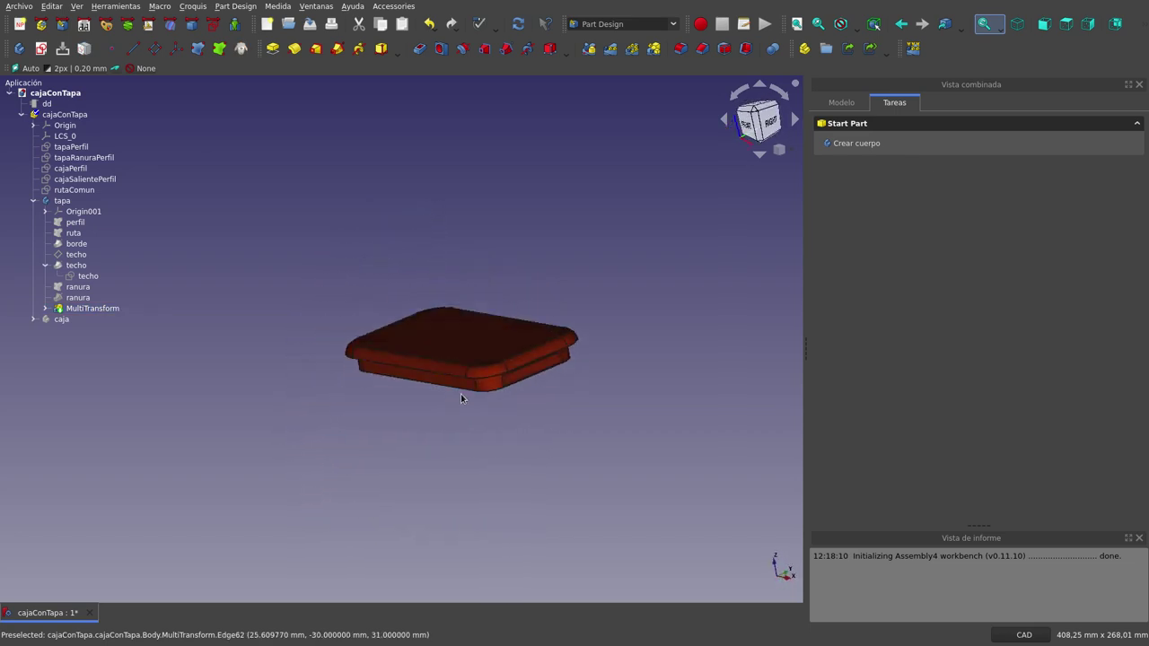
scroll(461, 398, "up", 2)
- Set MultiTransform Refine to false and inspect the unrefined edges
left_click(95, 310)
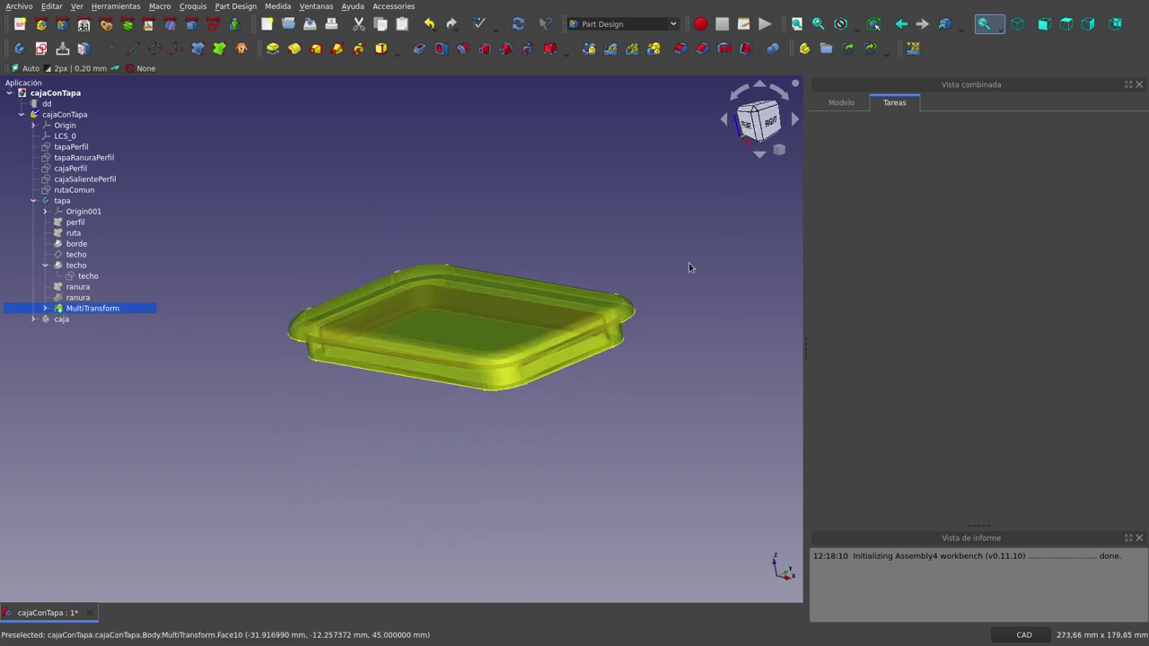
left_click(841, 102)
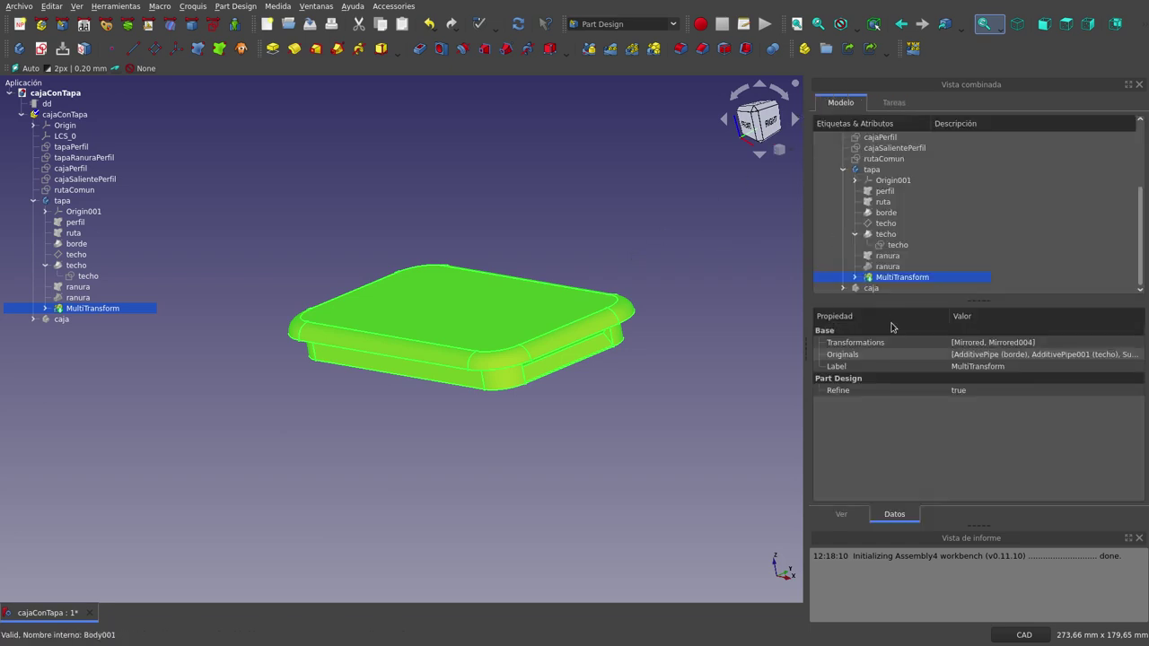
left_click(965, 398)
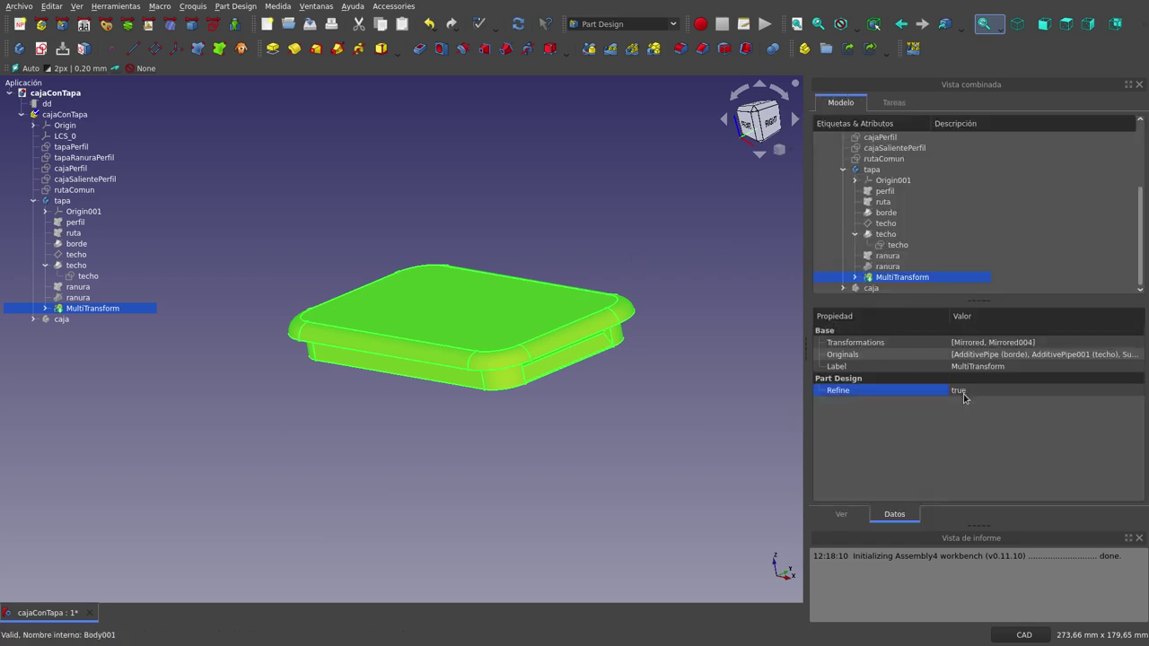
left_click(965, 400)
left_click(968, 380)
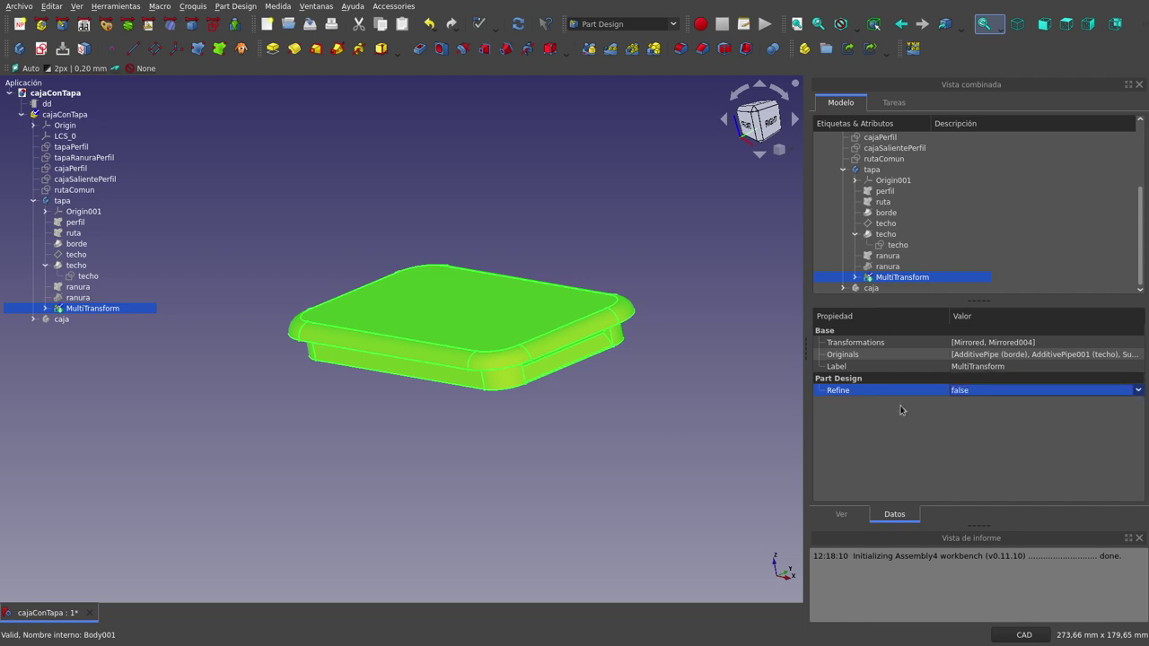
left_click(646, 424)
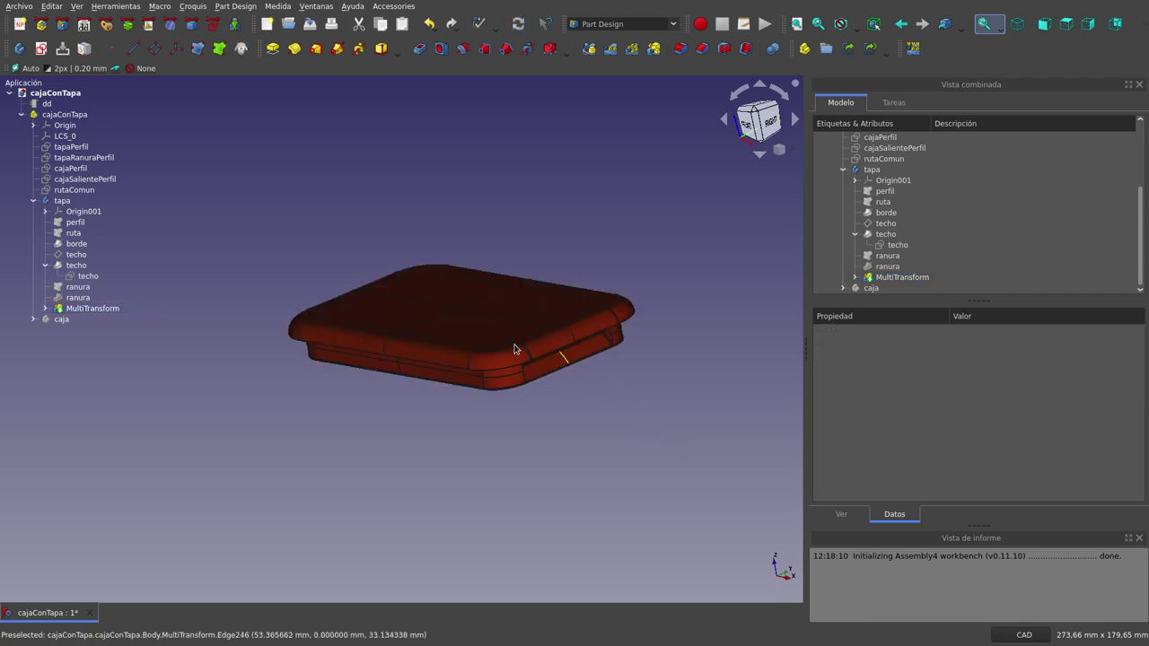
mouse_move(512, 350)
middle_mouse_down()
mouse_move(362, 437)
mouse_move(521, 410)
mouse_move(559, 192)
mouse_move(560, 236)
mouse_move(464, 260)
mouse_move(455, 286)
mouse_move(503, 296)
middle_mouse_up()
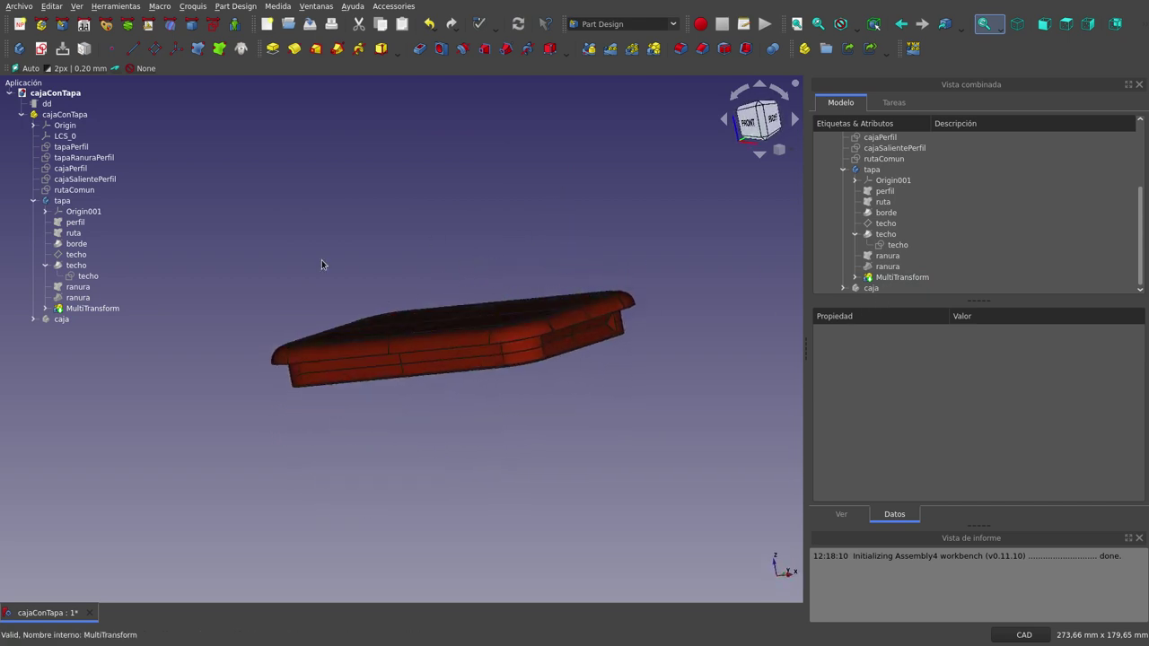
- Set MultiTransform Refine back to true and view the lid isometrically
left_click(82, 308)
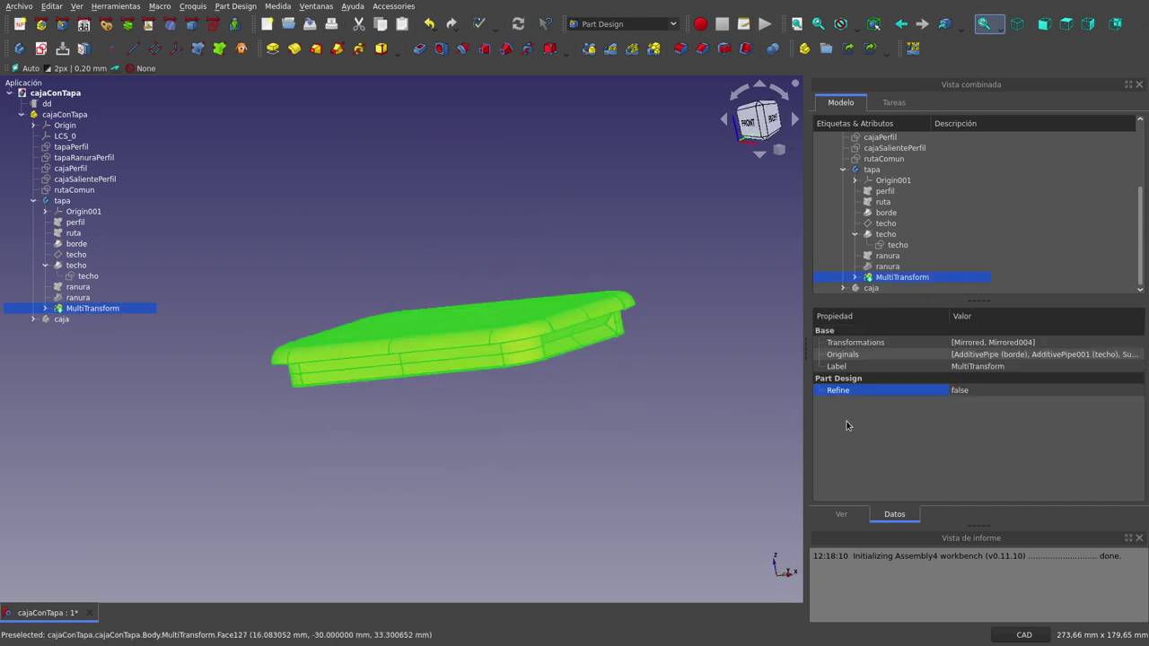
left_click(954, 397)
left_click(954, 397)
left_click(956, 409)
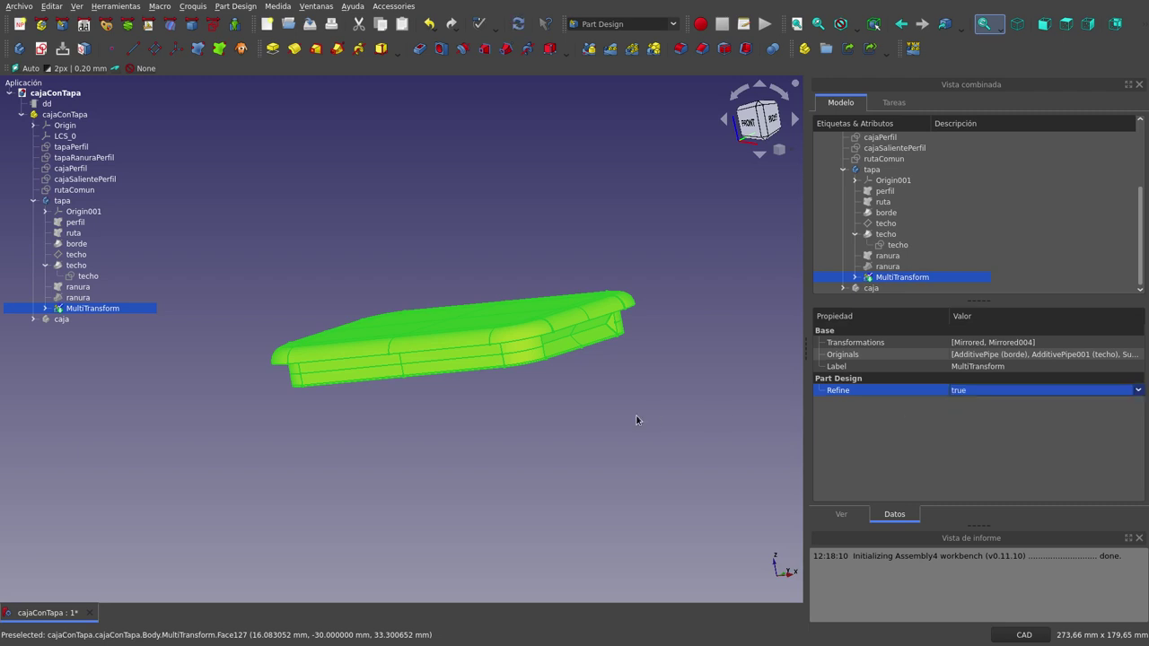
left_click(93, 419)
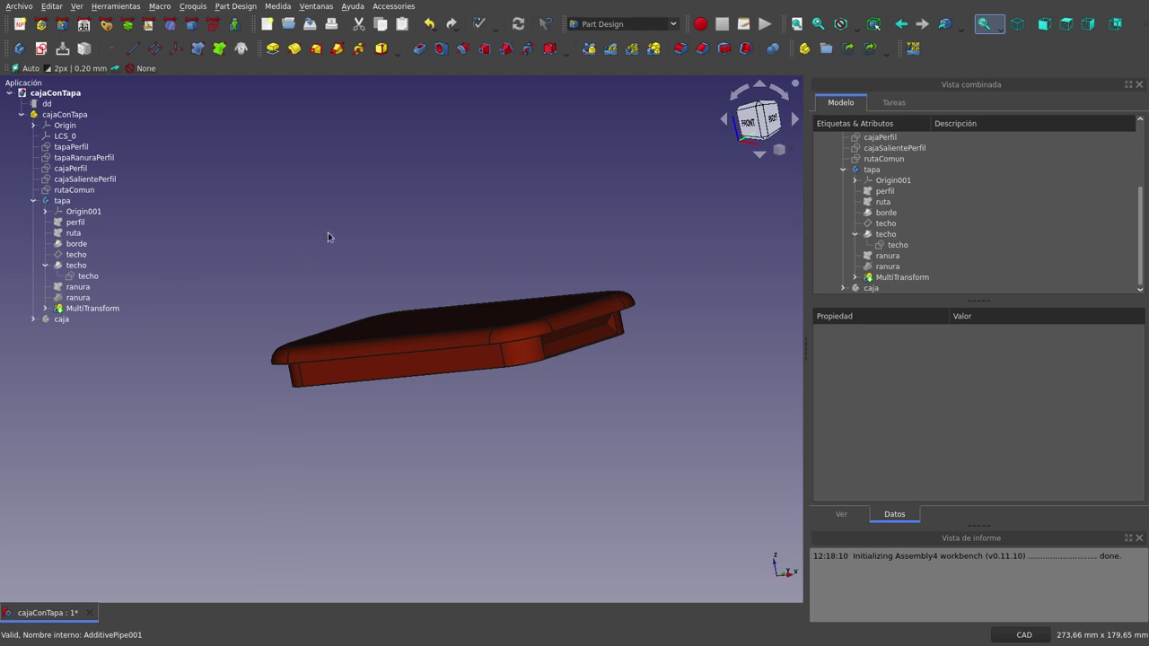
key("0")
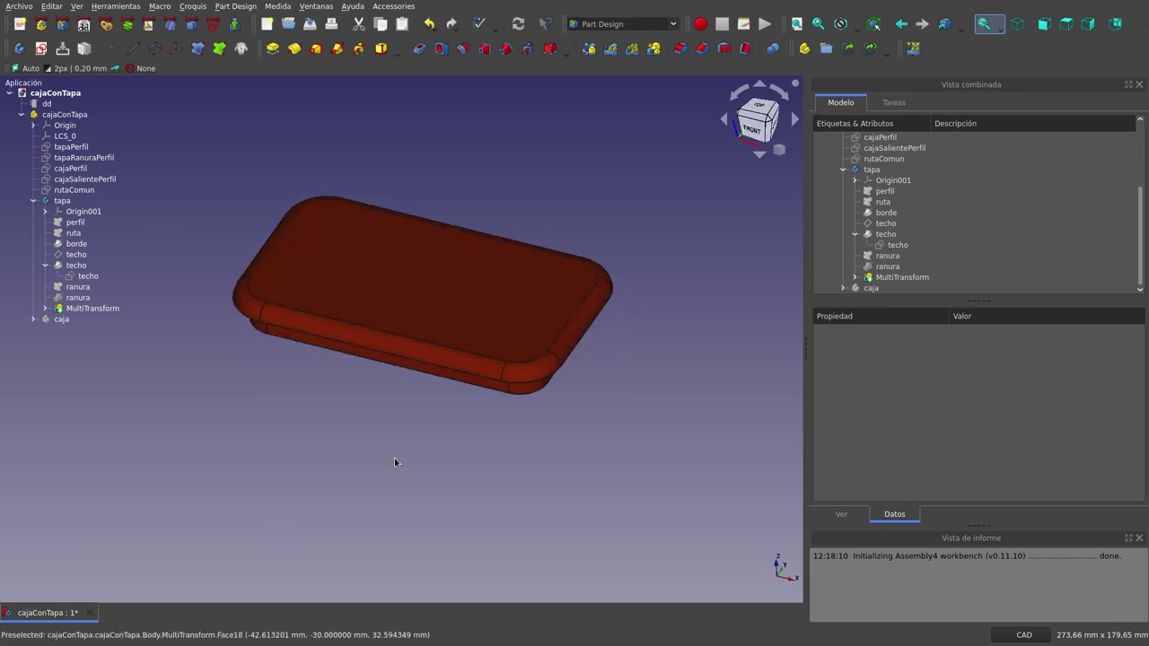
left_click(33, 200)
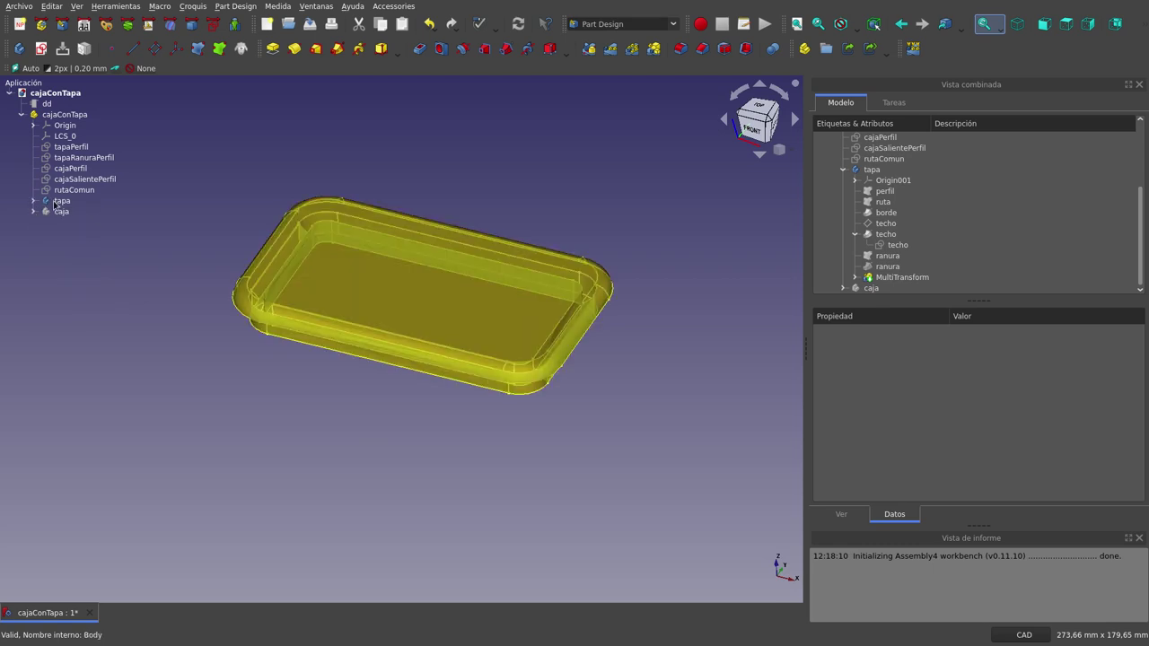
left_click(53, 200)
key("space")
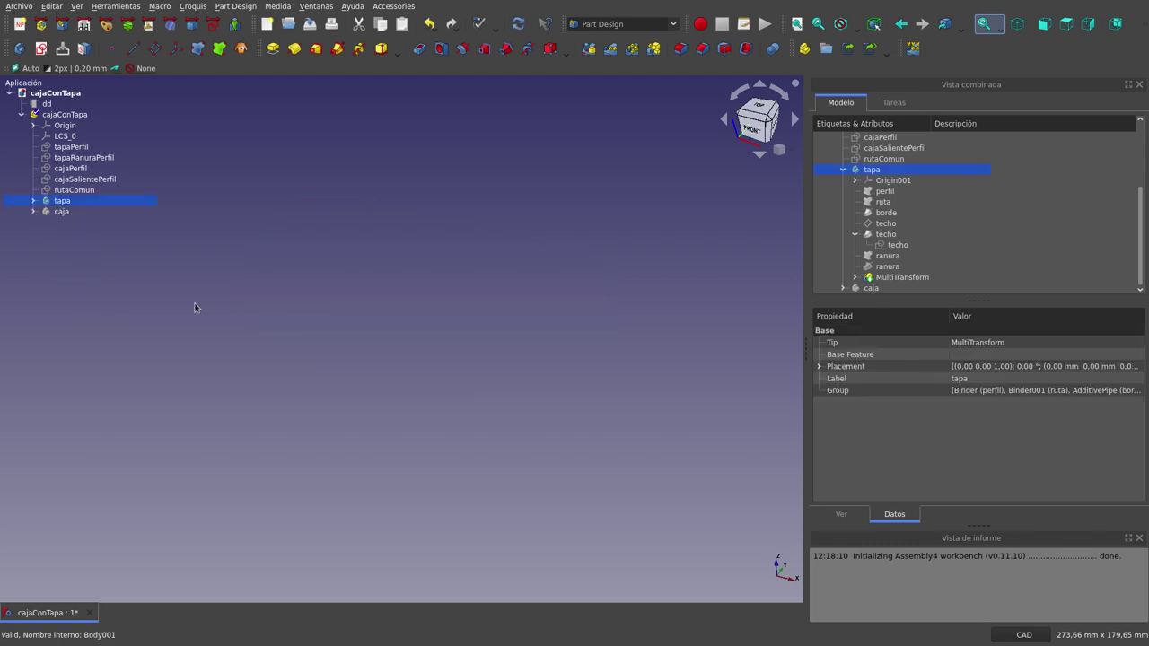
left_click(33, 212)
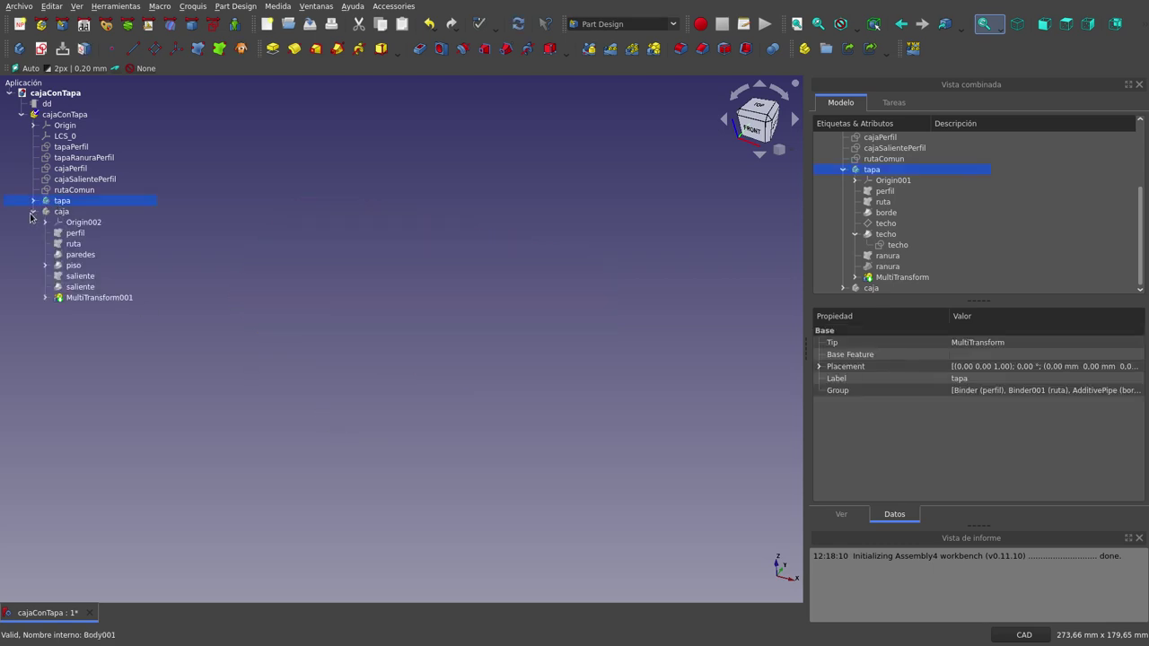
left_click(88, 297)
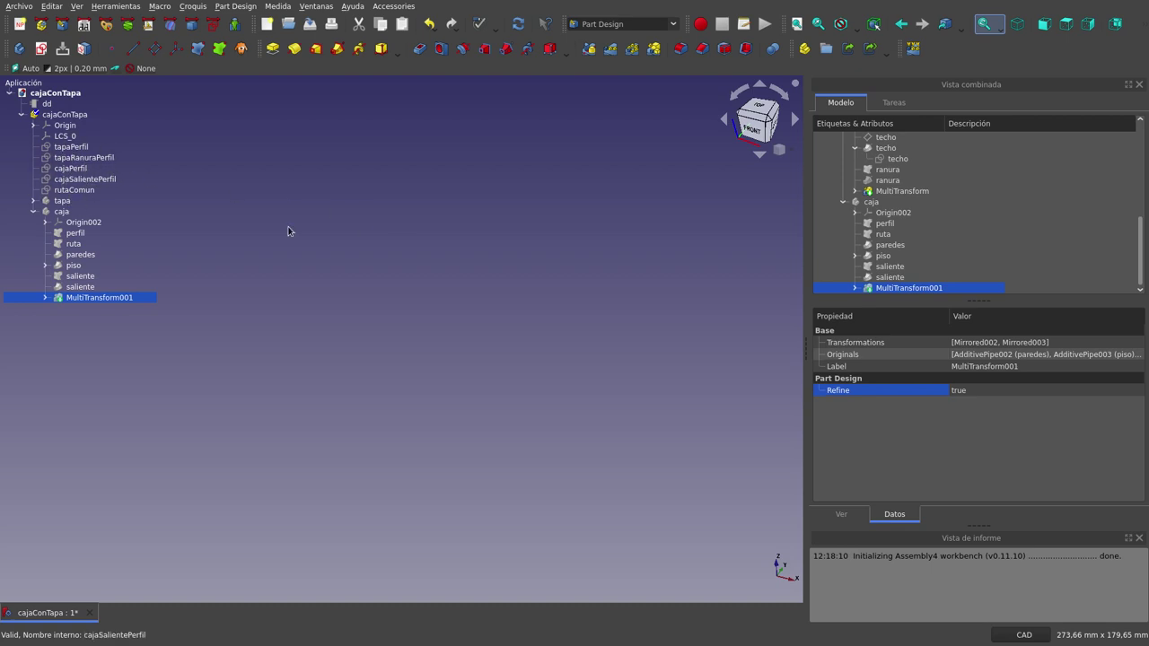
left_click(67, 213)
left_click(82, 232)
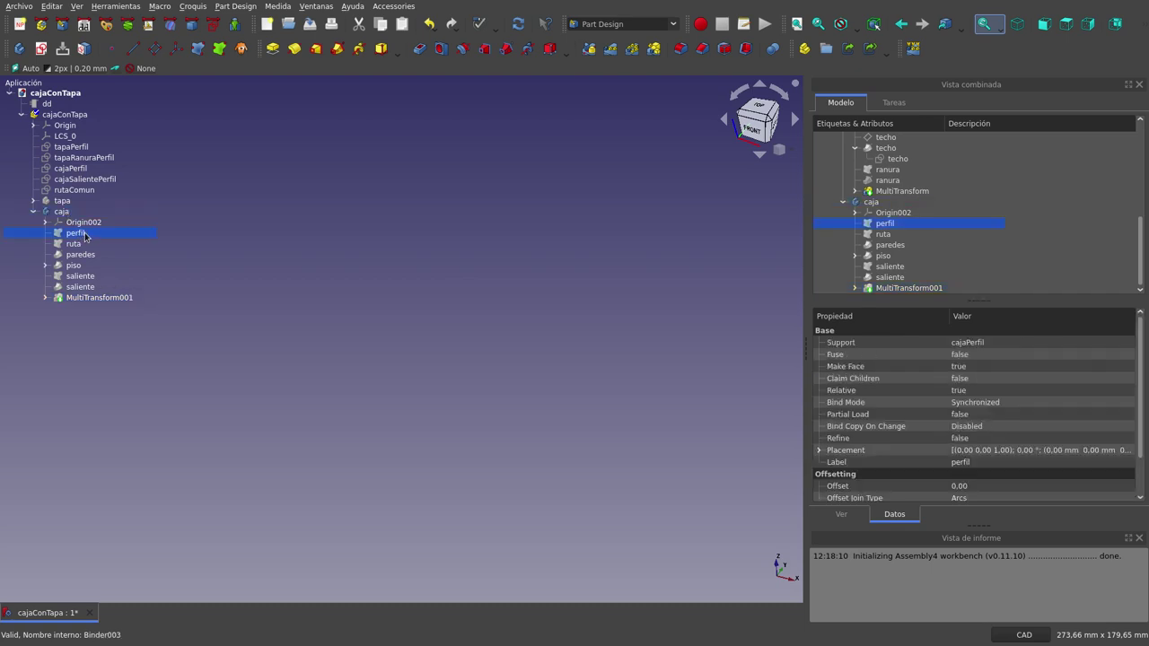
- Bind the cajaPerfil profile into the caja perfil shape binder
left_click(77, 169)
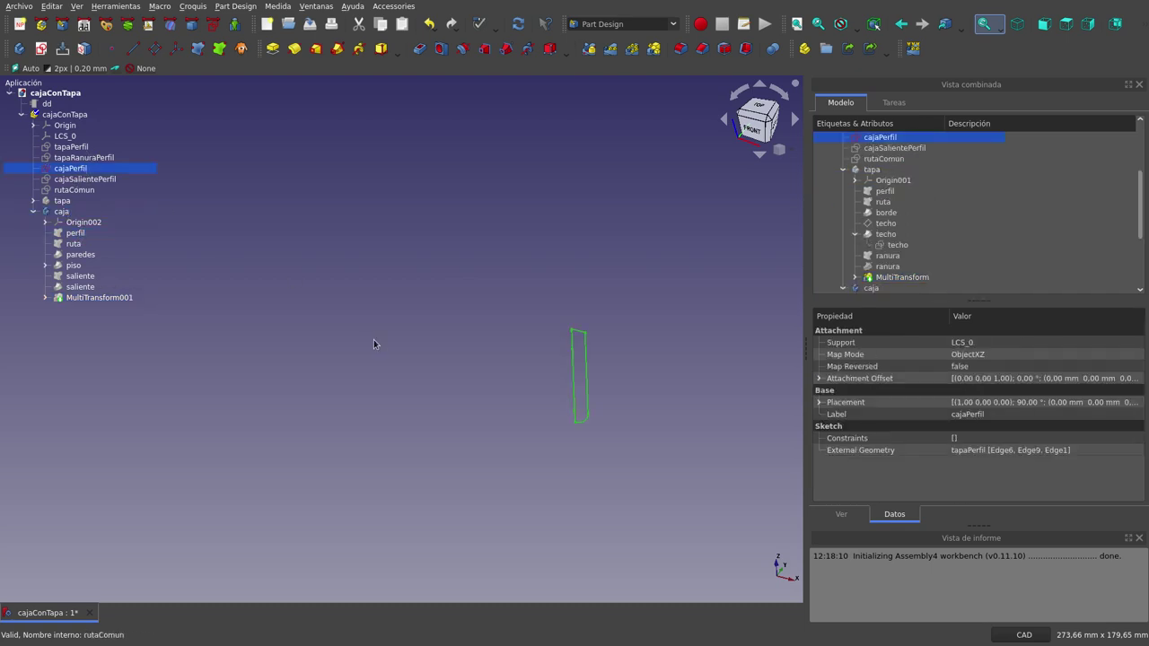
left_click(1045, 24)
scroll(603, 477, "up", 3)
left_click(579, 456)
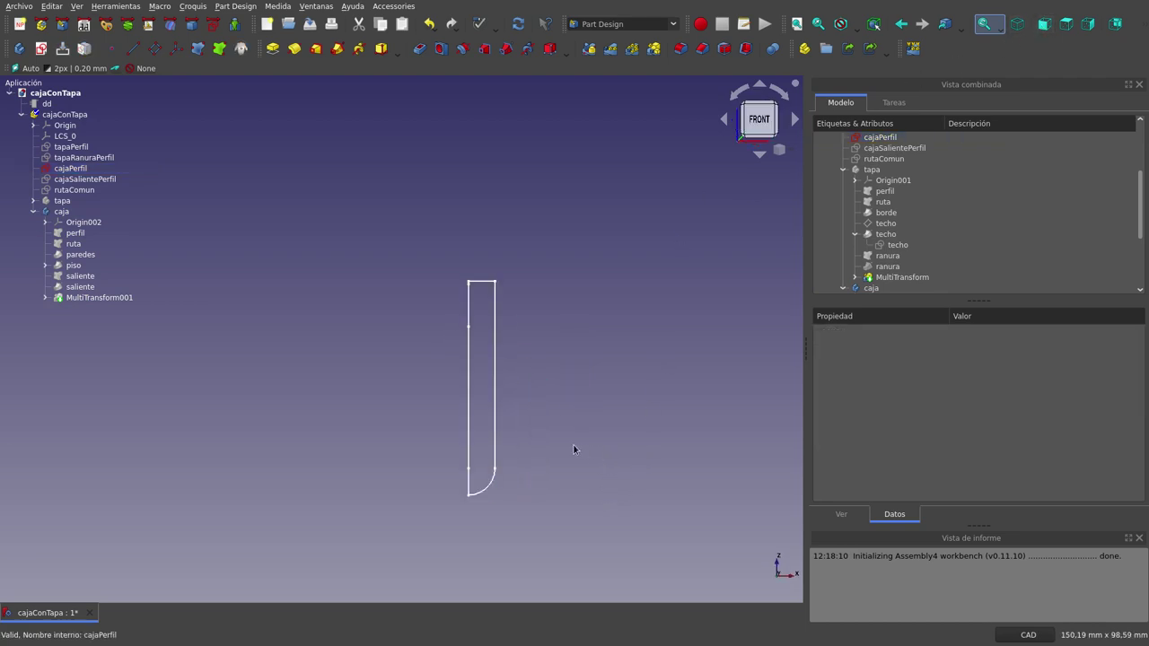
left_click(65, 236)
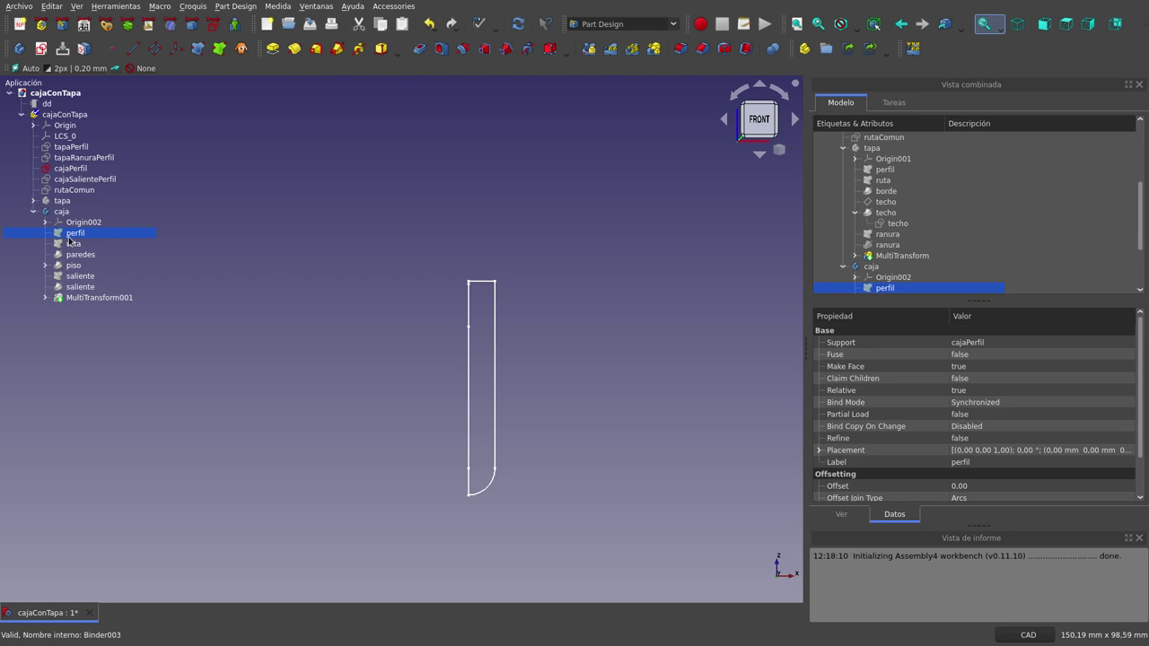
left_click(220, 49)
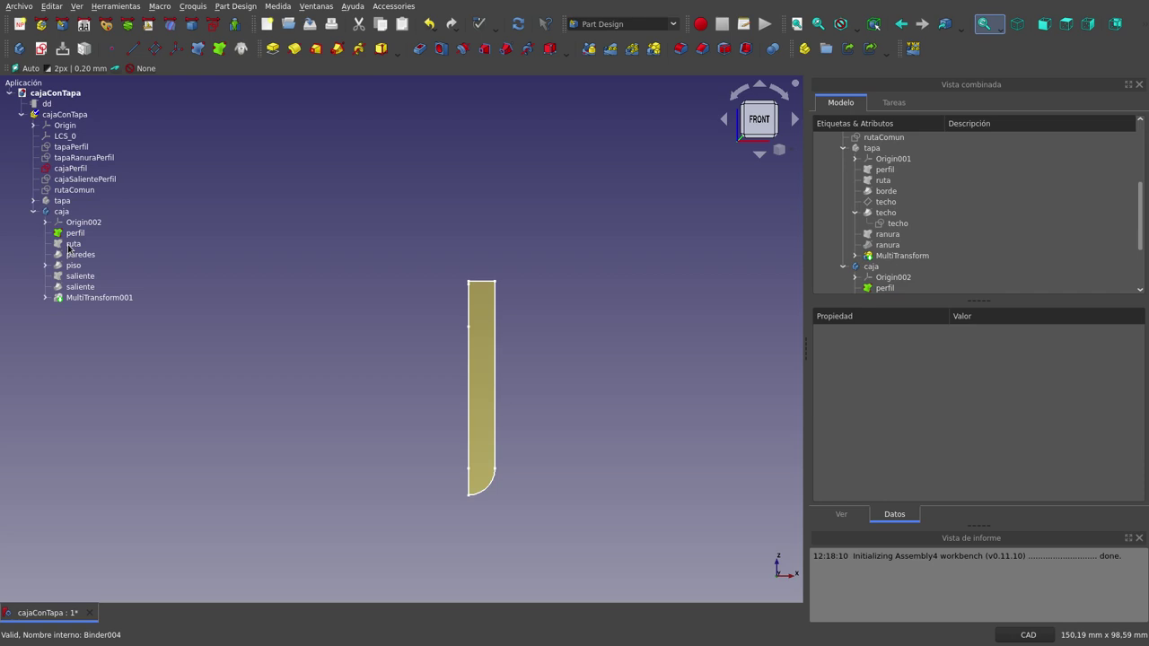
- Bind the rutaComun path into the caja ruta binder, back in front view
left_click(76, 190)
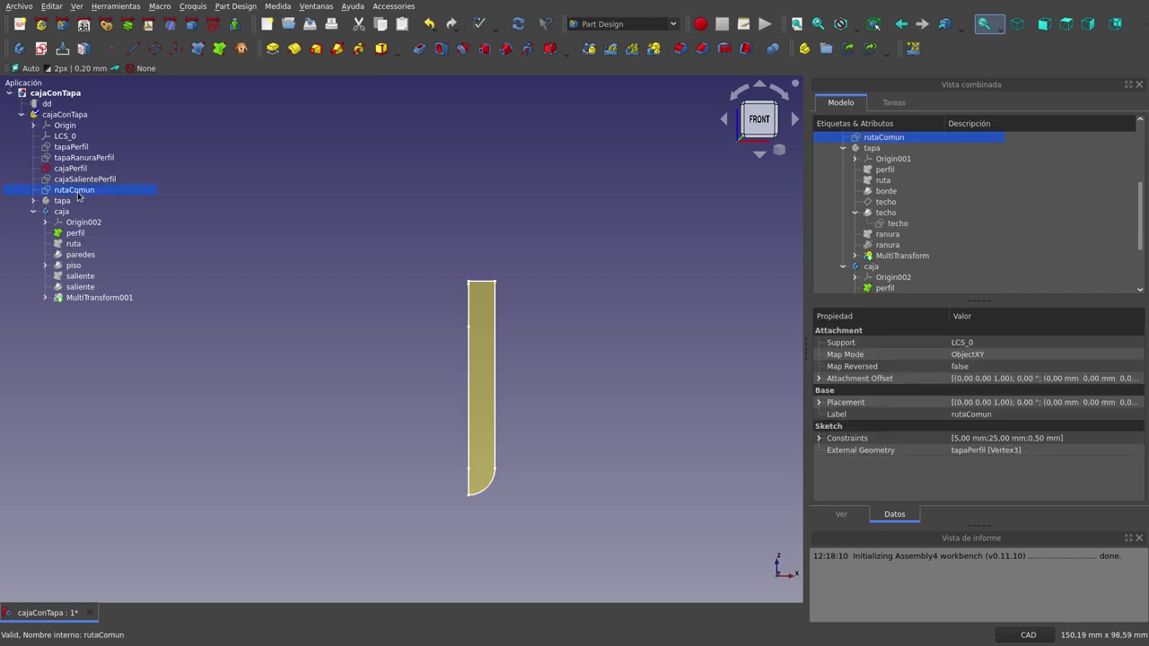
scroll(323, 205, "down", 2)
scroll(334, 210, "down", 1)
mouse_move(334, 210)
middle_mouse_down()
mouse_move(329, 257)
mouse_move(187, 250)
middle_mouse_up()
left_click(88, 244)
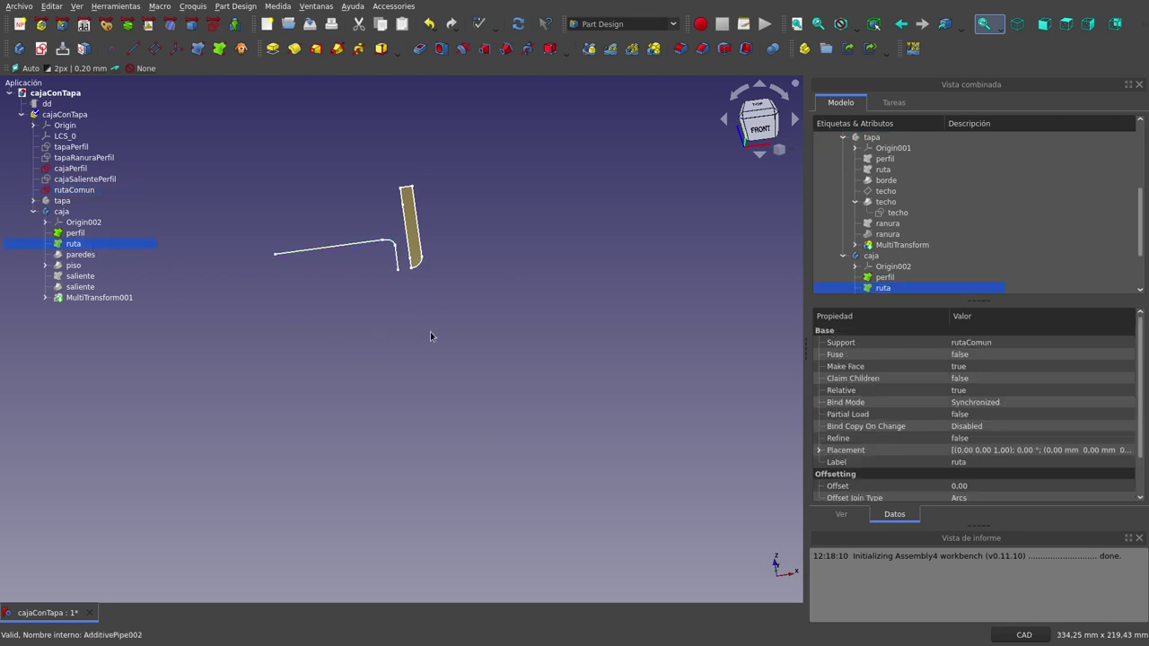
left_click(82, 169)
left_click(62, 189, "ctrl")
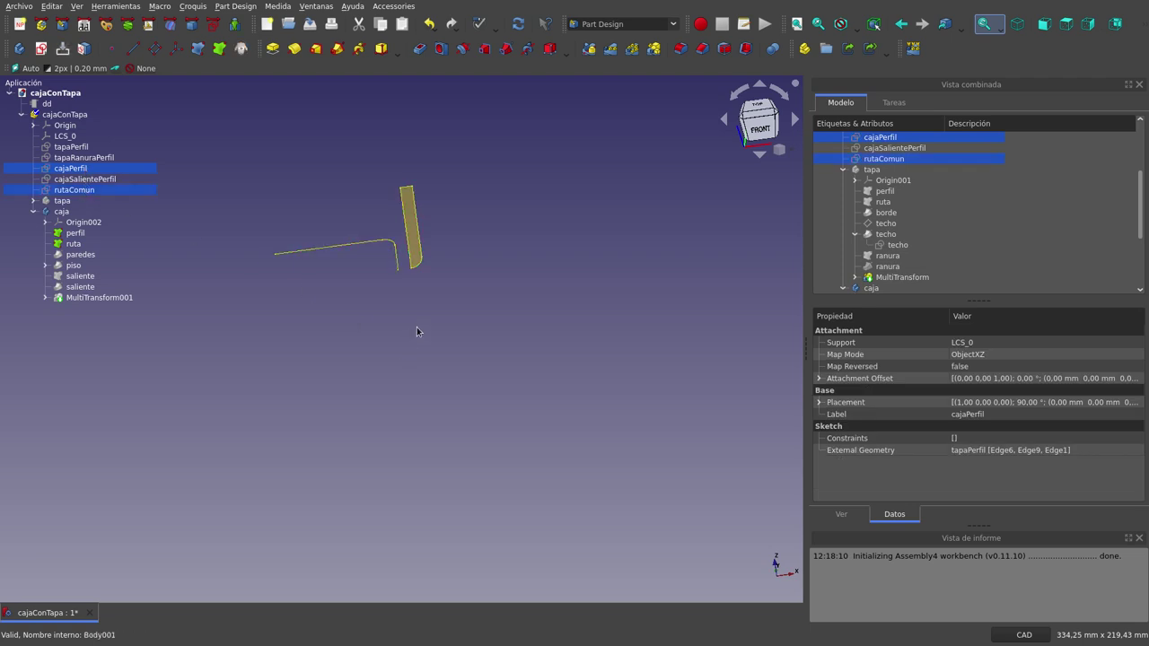
scroll(514, 366, "down", 2)
key("1")
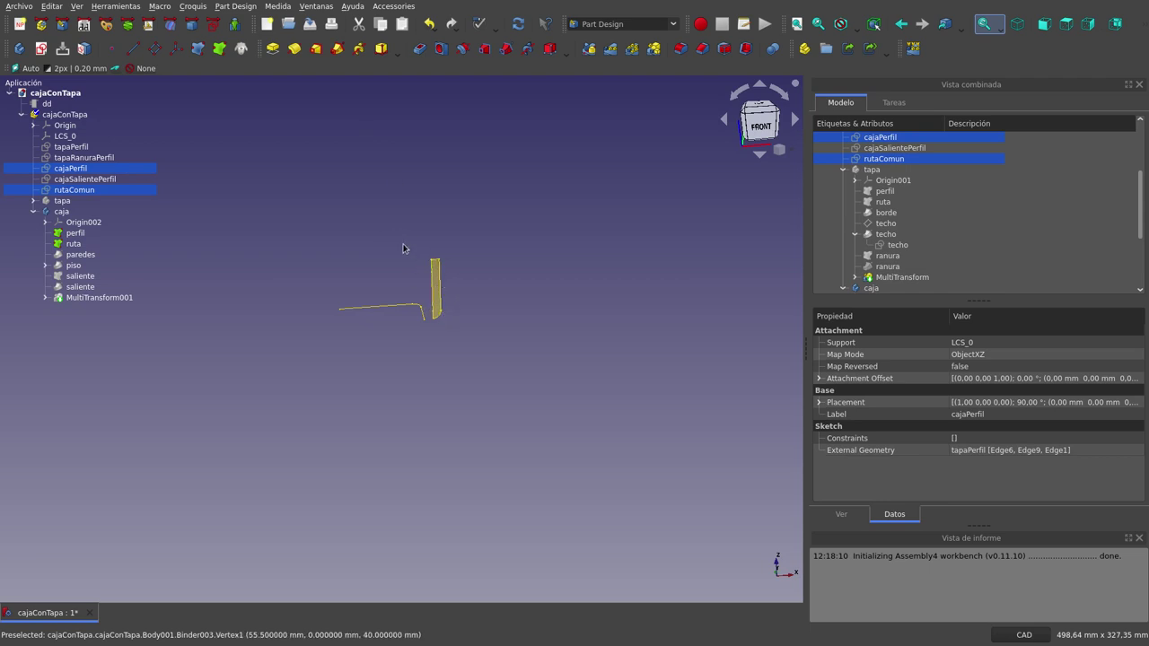
- Show the rebuilt paredes wall sweep and orbit around its rounded corner
left_click(85, 254)
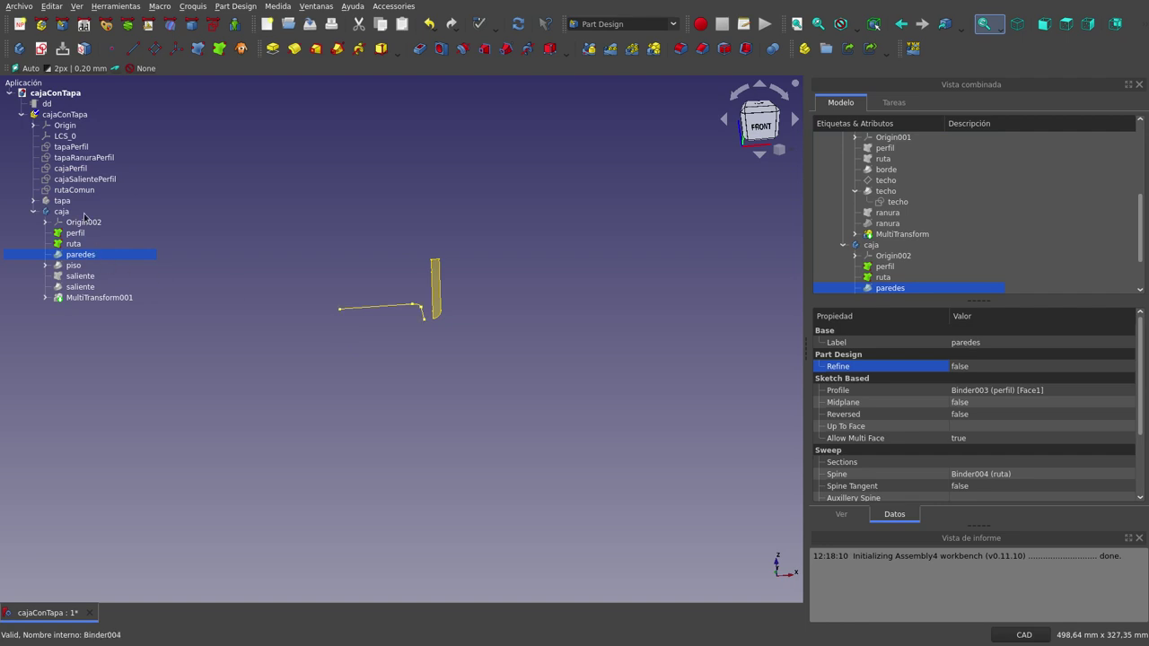
key("space")
left_click(366, 375)
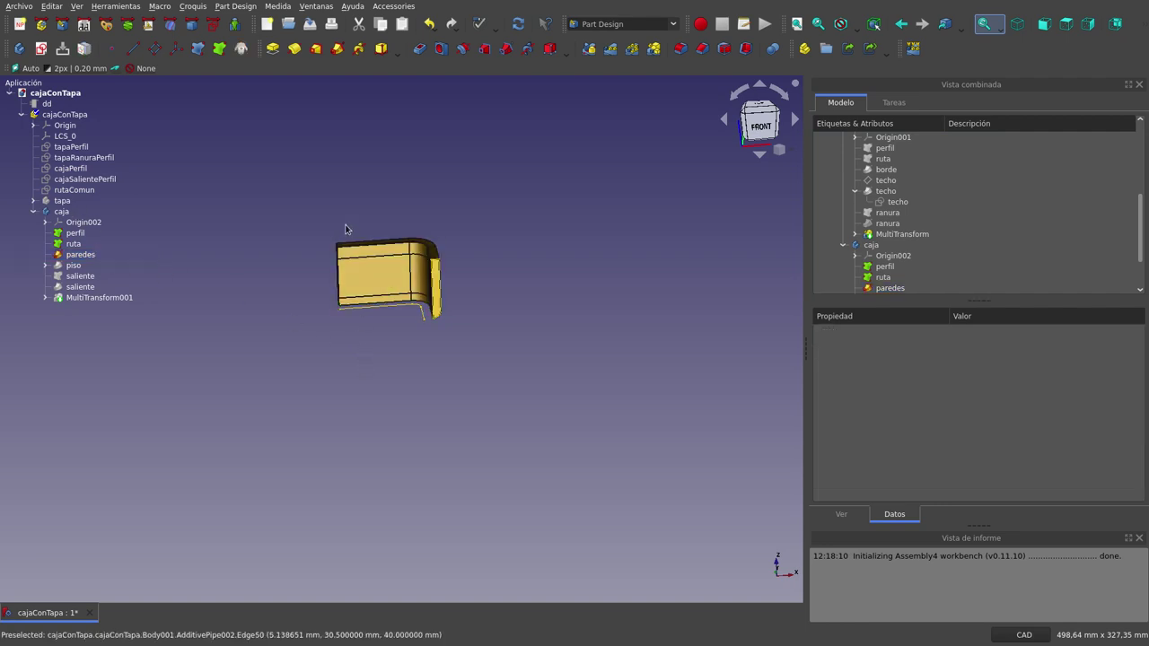
mouse_move(351, 308)
middle_mouse_down()
mouse_move(287, 177)
mouse_move(336, 213)
mouse_move(351, 280)
mouse_move(326, 198)
middle_mouse_up()
scroll(326, 198, "up", 3)
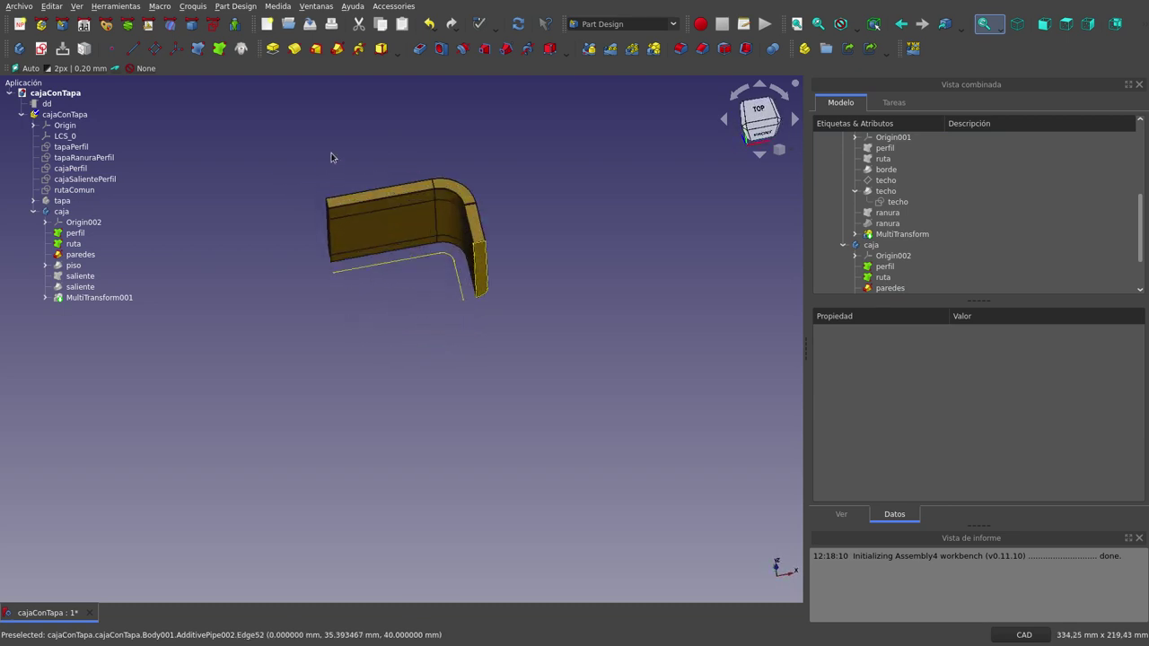
left_click(90, 234)
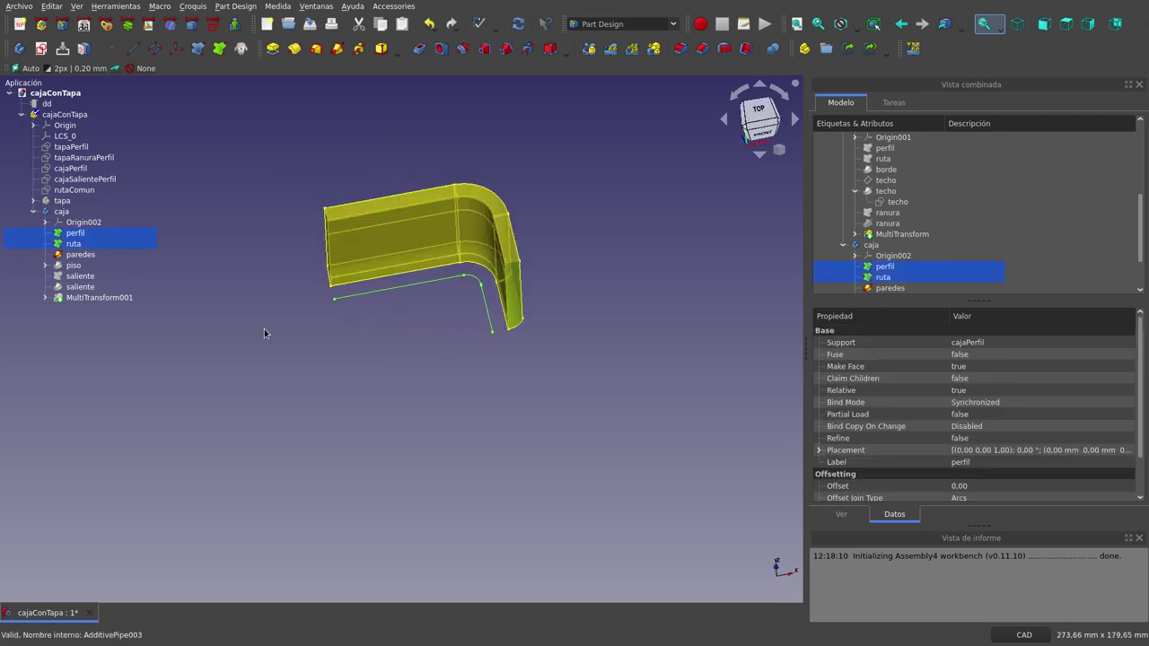
left_click(406, 417)
mouse_move(410, 427)
middle_mouse_down()
mouse_move(379, 382)
mouse_move(441, 405)
middle_mouse_up()
scroll(430, 433, "down", 2)
scroll(430, 433, "up", 2)
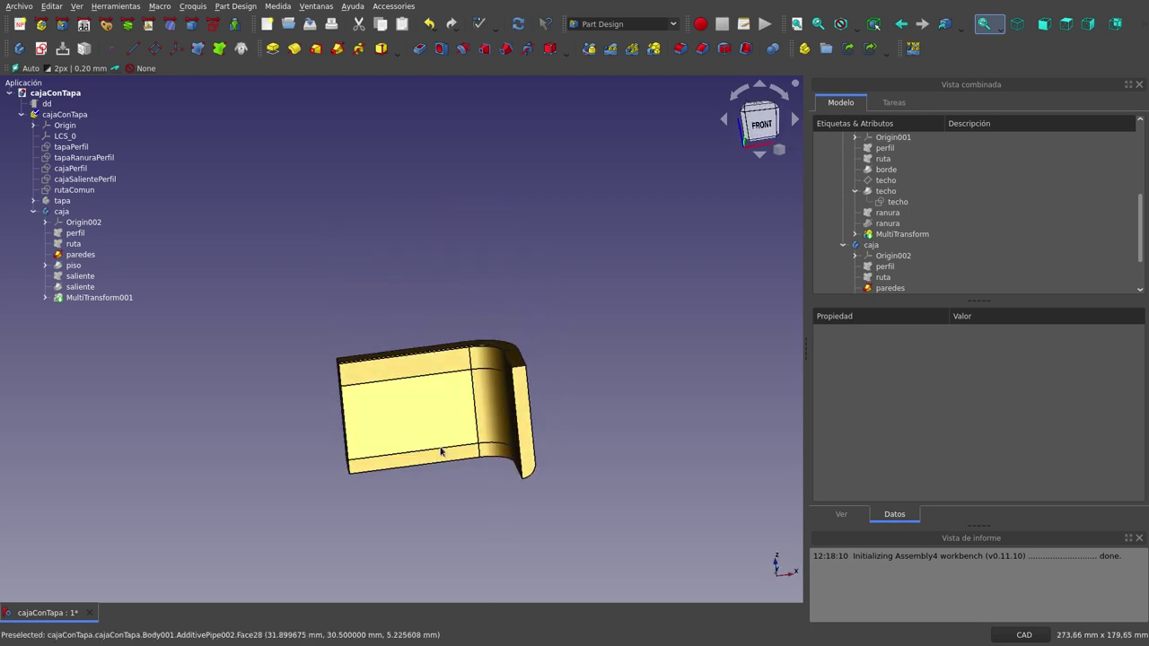
- Expand piso, select its floor sketch and hide the paredes walls
left_click(46, 266)
left_click(87, 276)
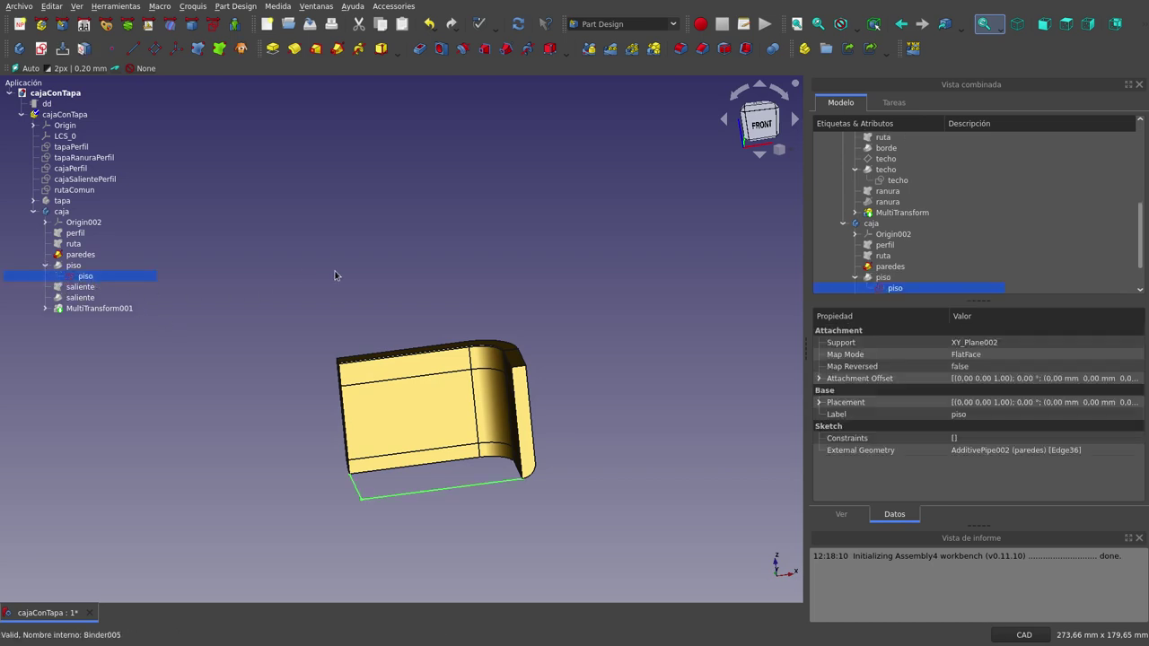
middle_click_drag(405, 252, 429, 327)
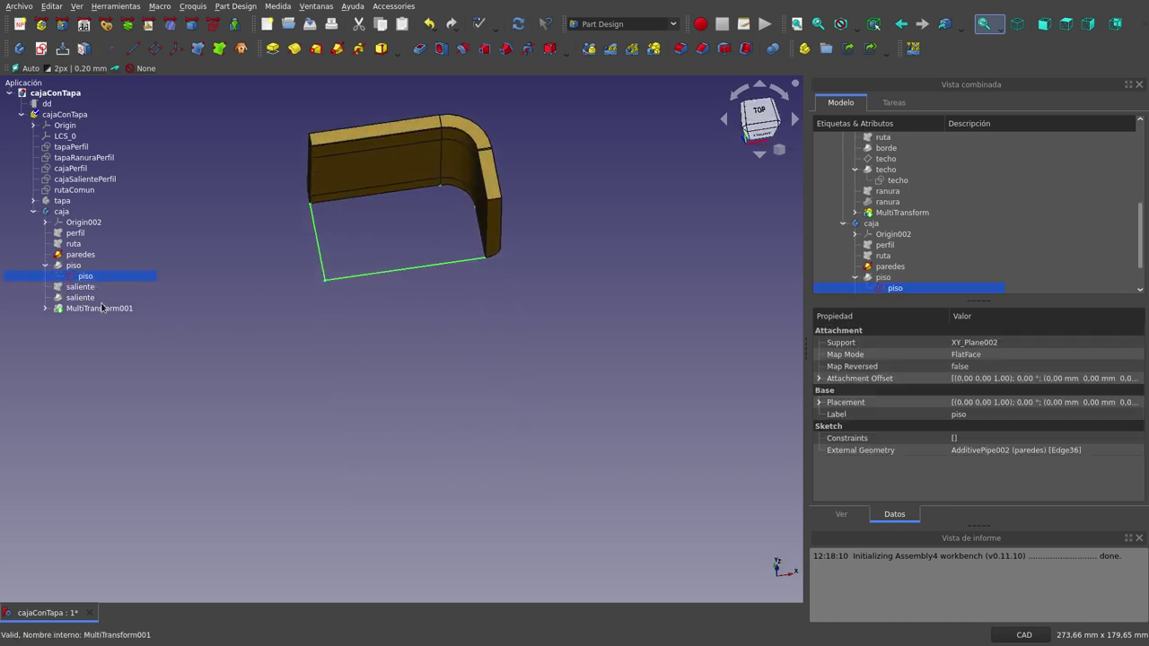
left_click(80, 255)
key("space")
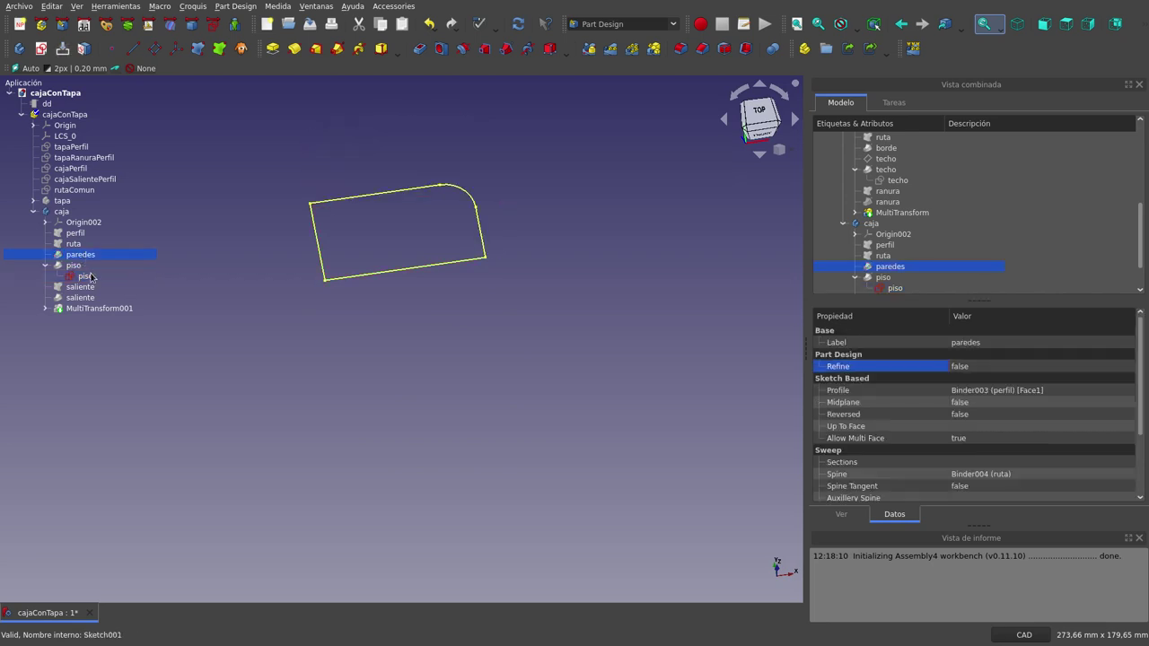
- Review the piso sketch to confirm it is fully constrained, then close it
double_click(87, 276)
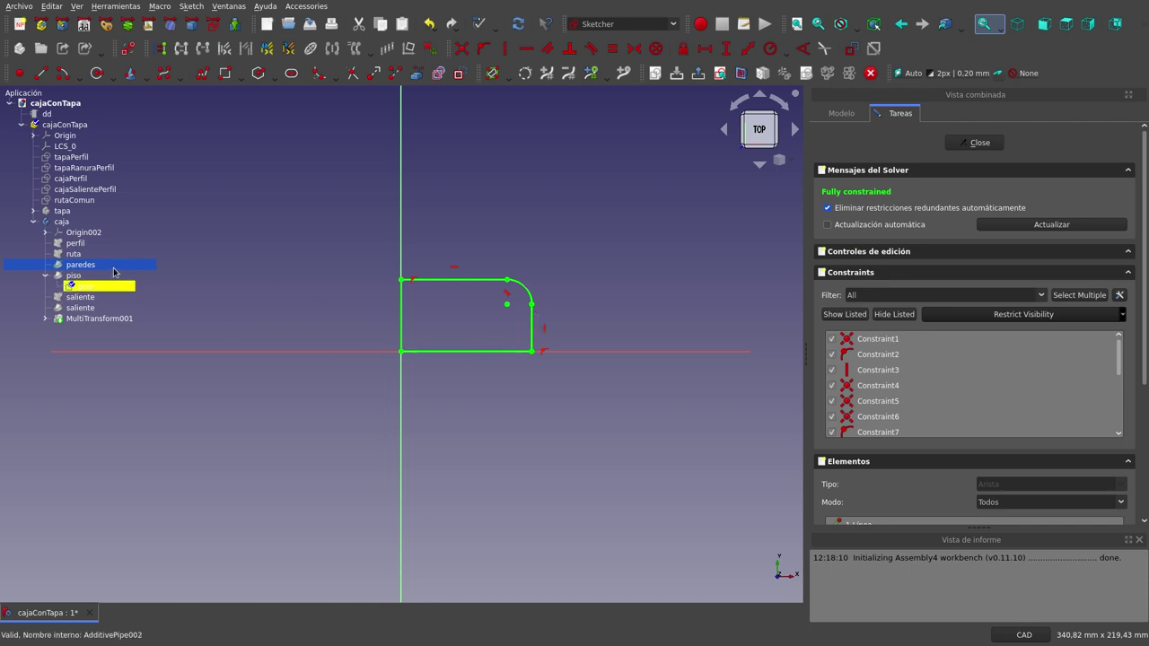
middle_click_drag(488, 441, 722, 288)
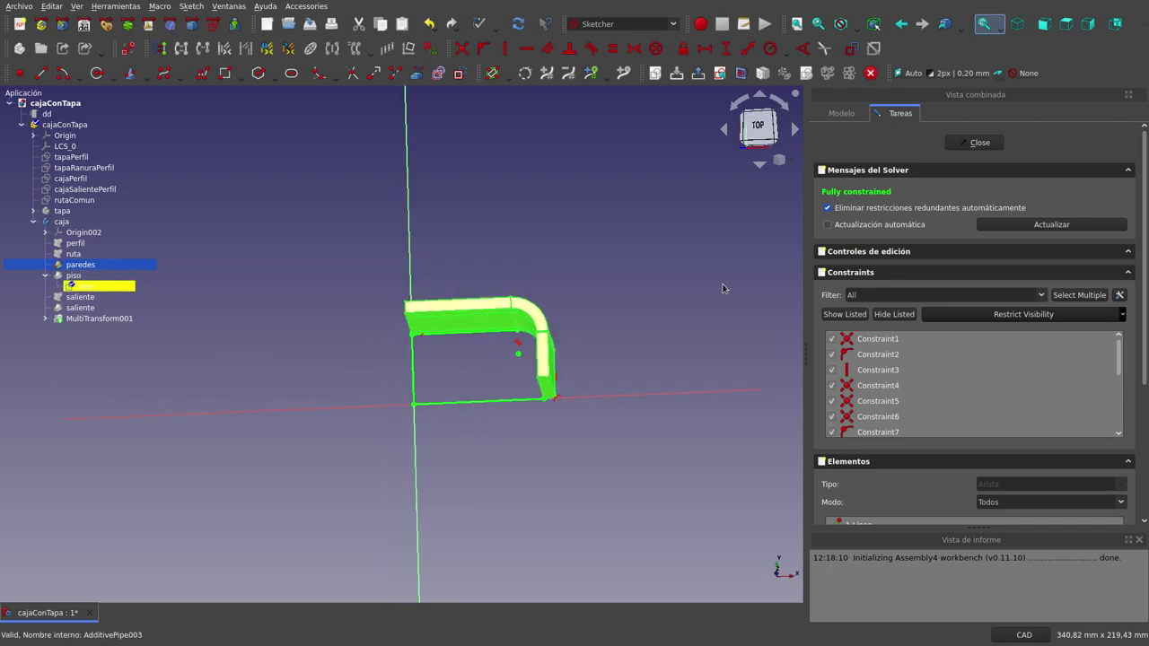
left_click(957, 146)
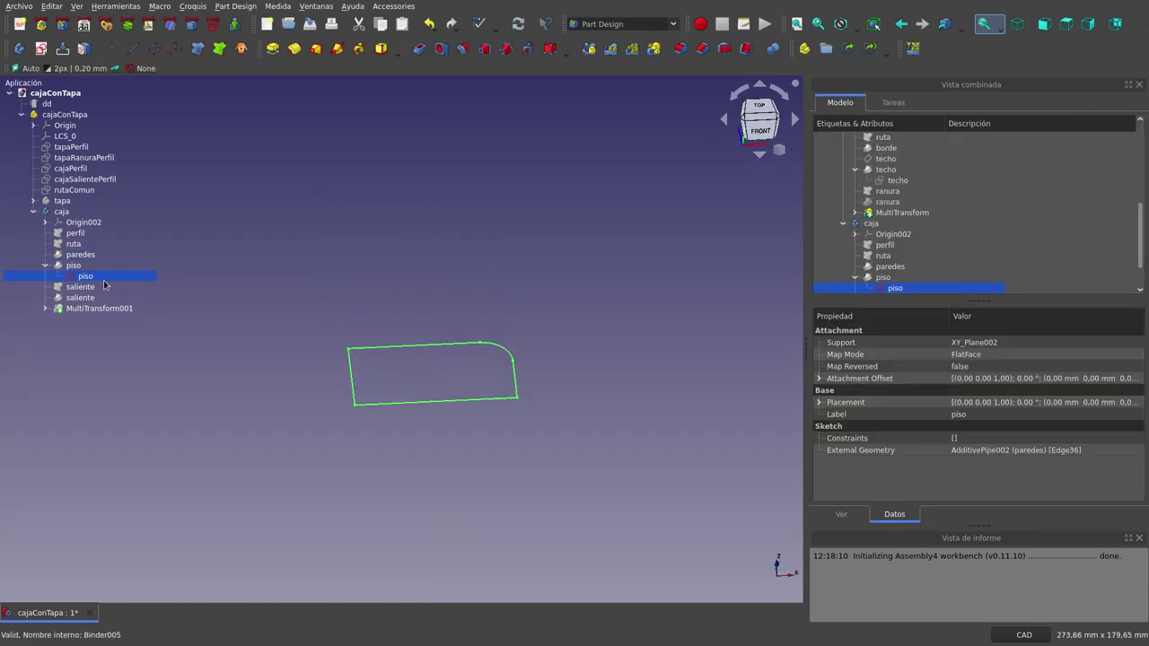
- Make the paredes rounded-corner walls visible again
left_click(83, 256)
key("space")
scroll(444, 435, "down", 2)
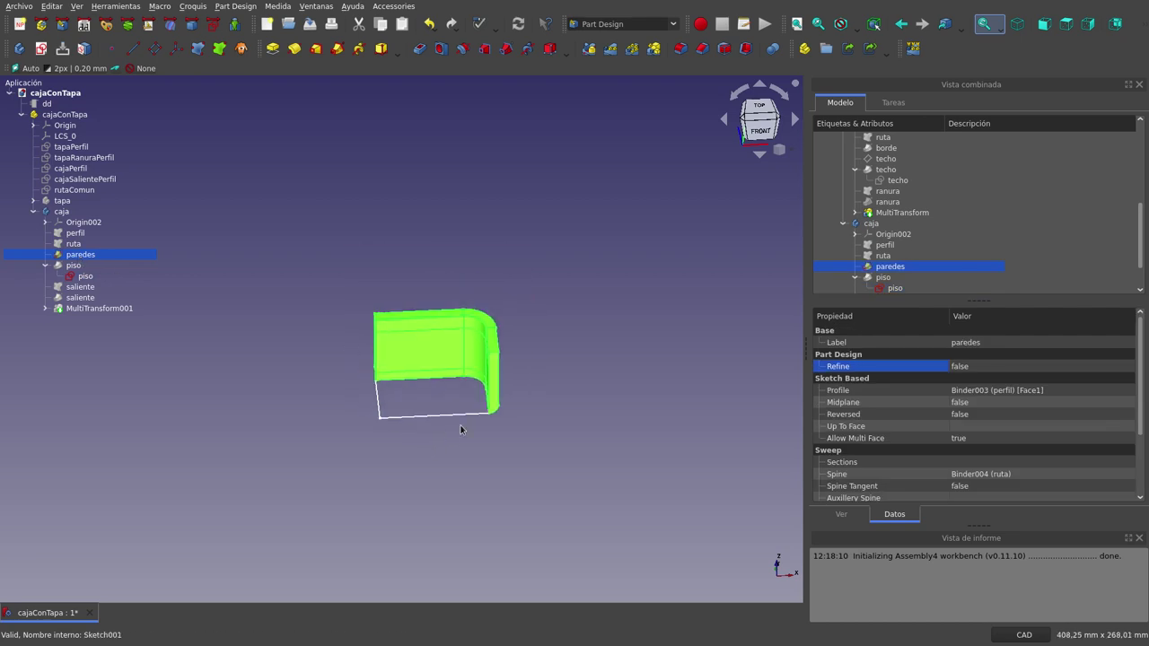
scroll(473, 414, "up", 3)
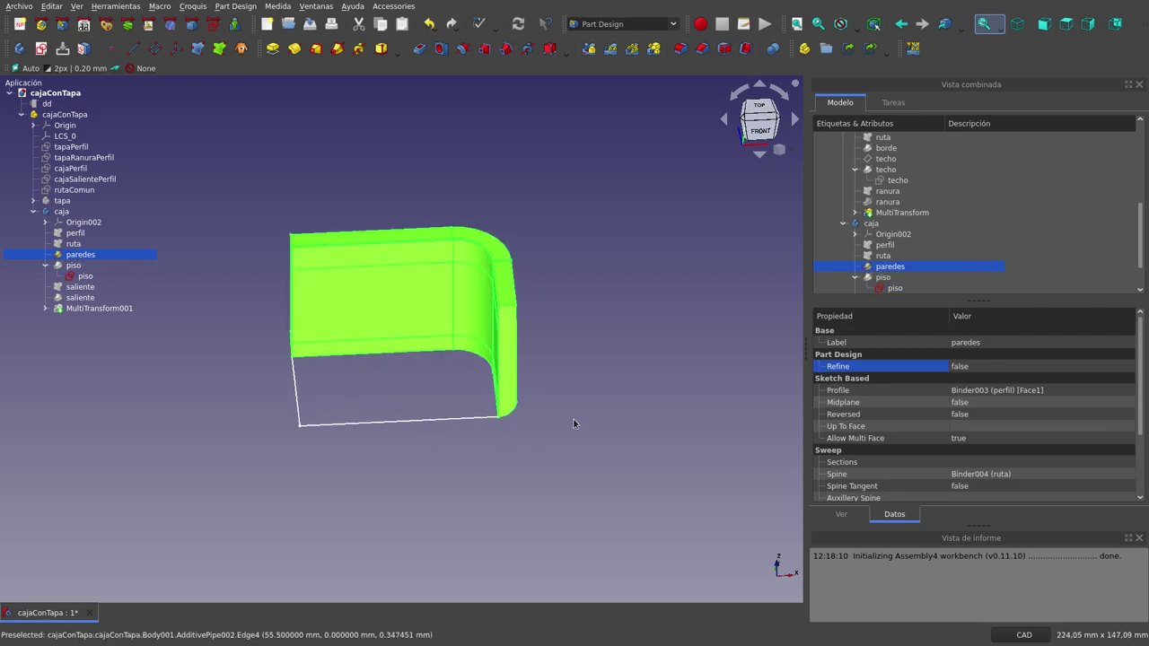
middle_click_drag(574, 423, 466, 481)
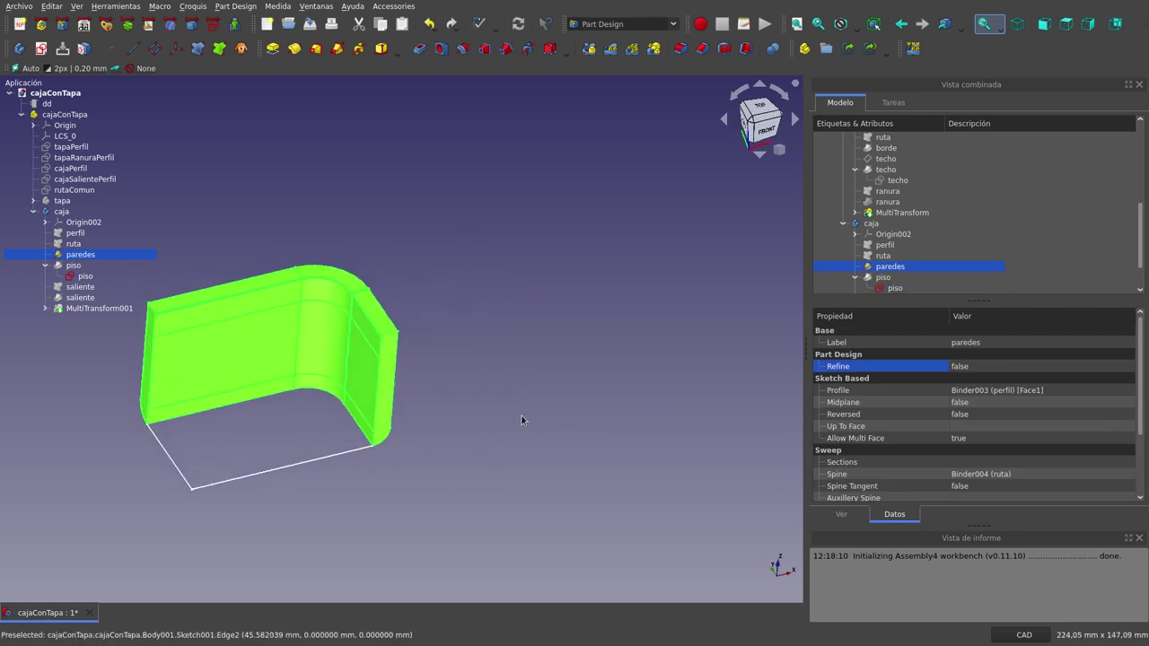
scroll(522, 419, "down", 1)
scroll(380, 456, "up", 1)
left_click(351, 416)
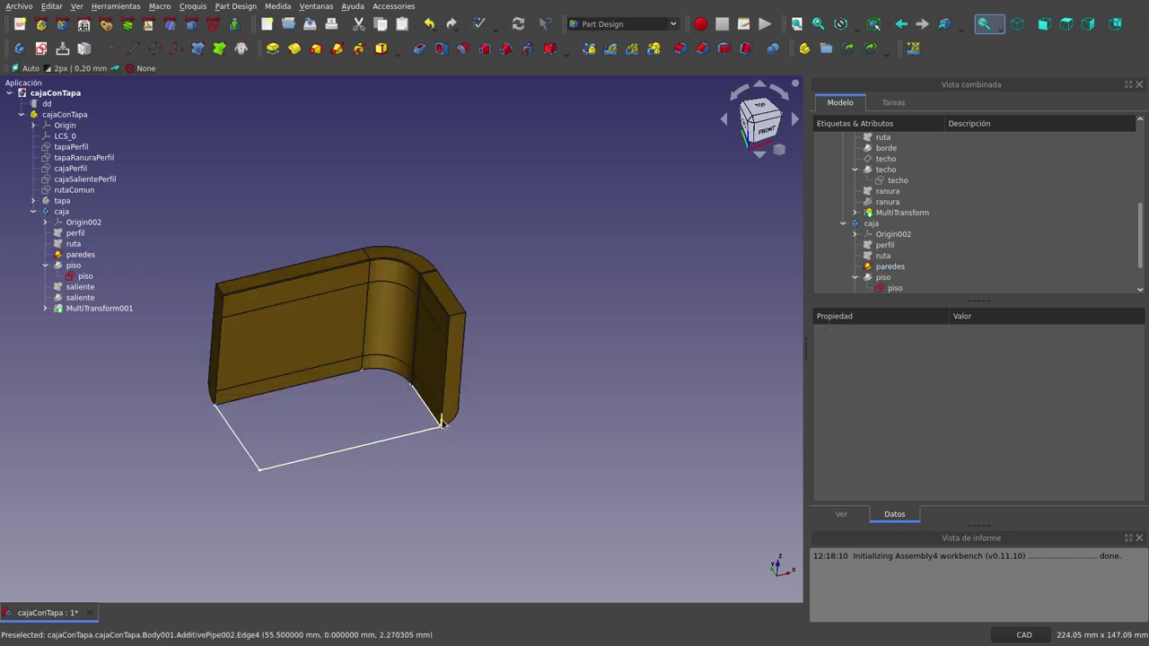
scroll(498, 395, "down", 1)
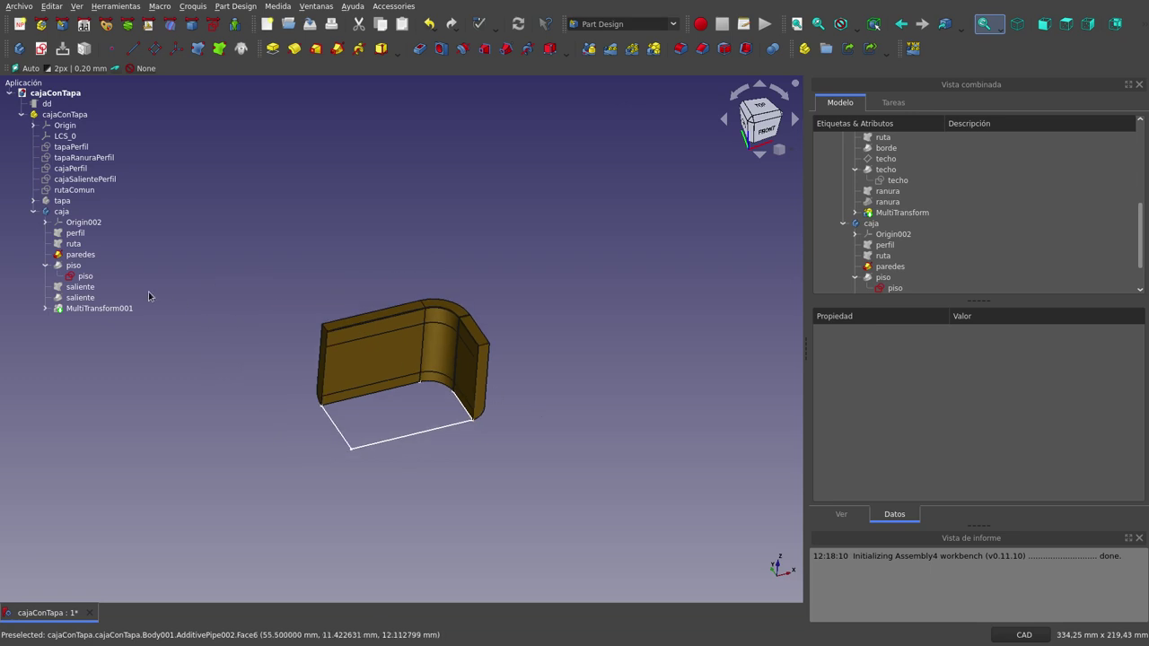
- Show the piso floor solid, hide the piso sketch, and return to Front view
left_click(79, 267)
key("space")
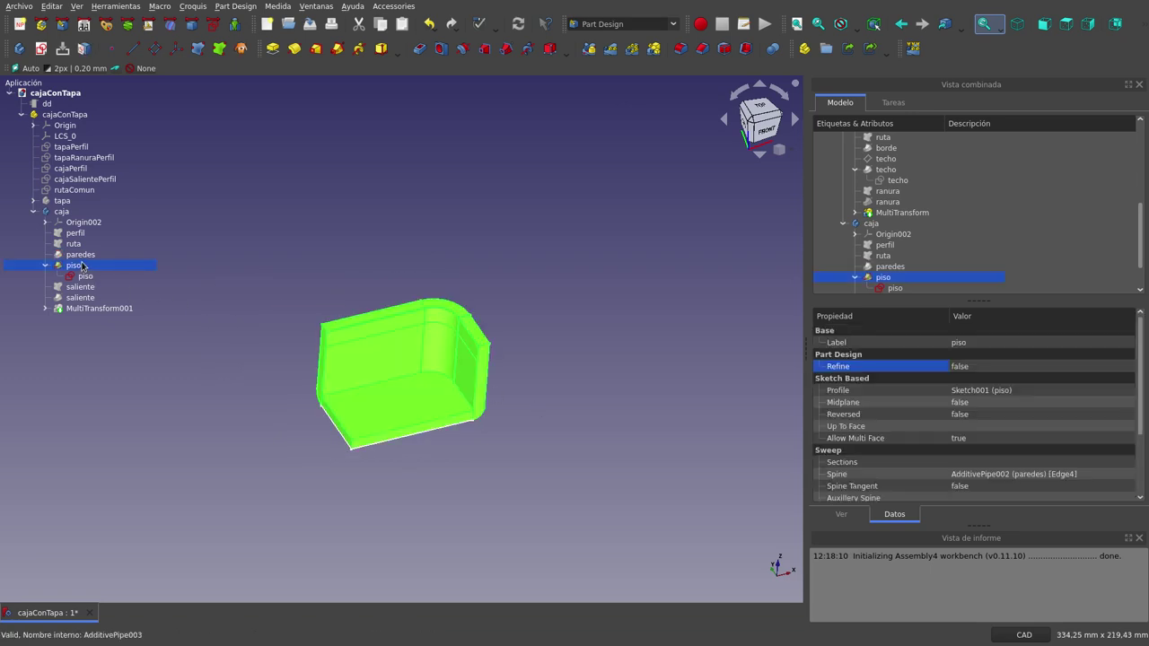
left_click(485, 443)
middle_click_drag(488, 430, 436, 470)
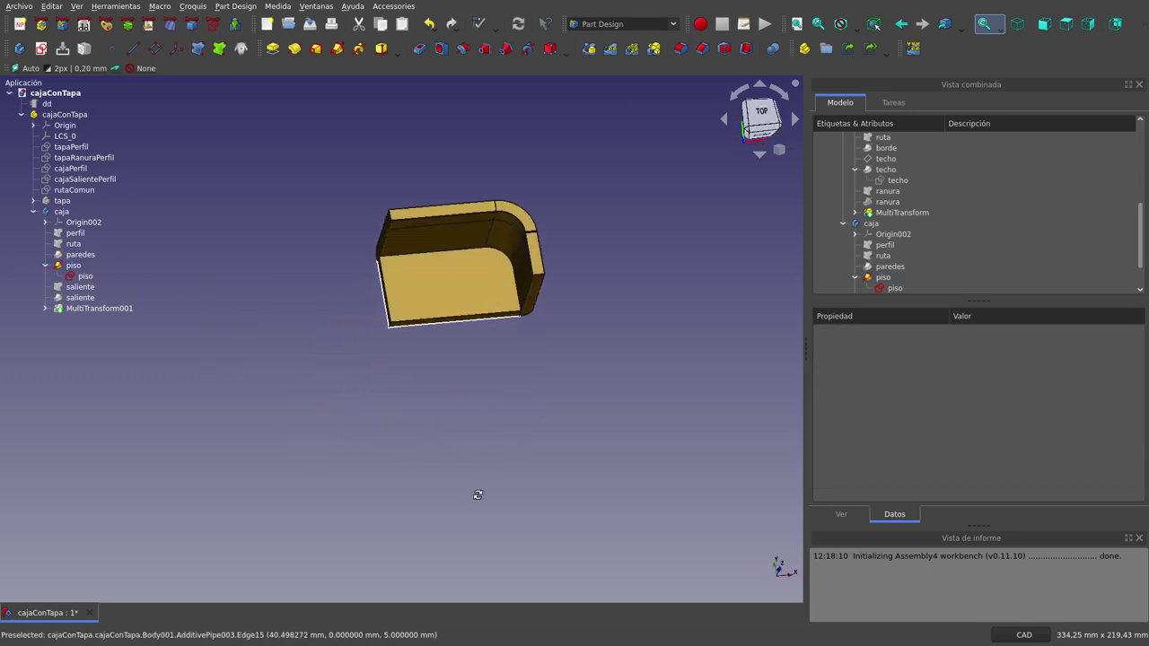
left_click(85, 275)
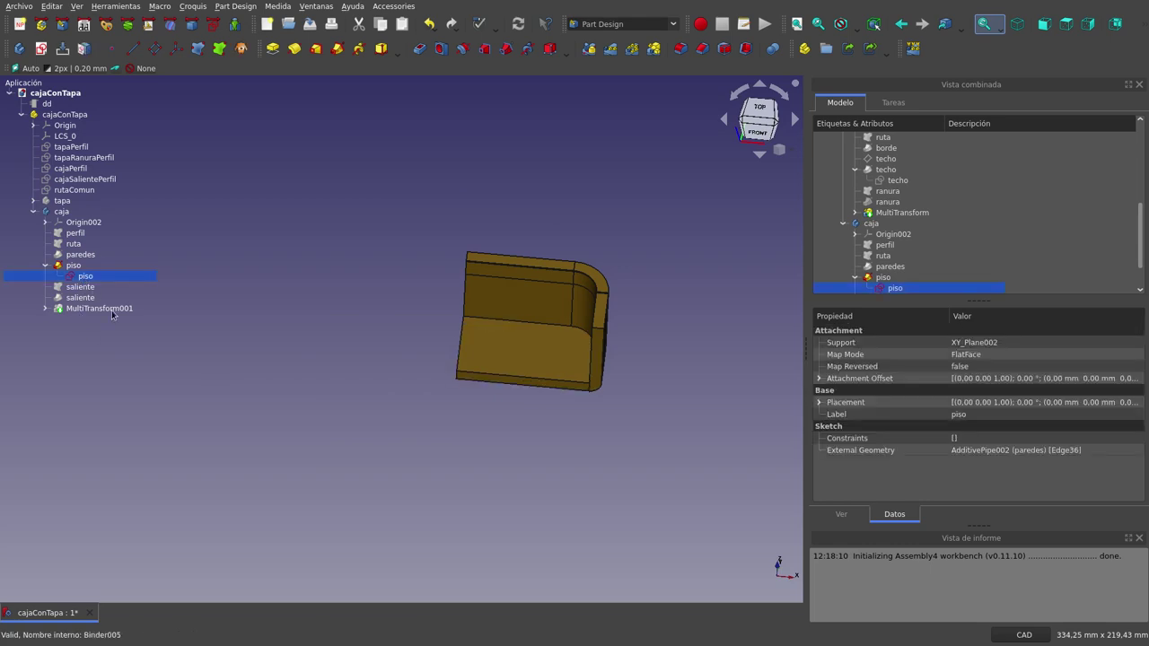
key("space")
left_click(270, 431)
mouse_move(272, 433)
middle_mouse_down()
mouse_move(321, 487)
mouse_move(333, 454)
middle_mouse_up()
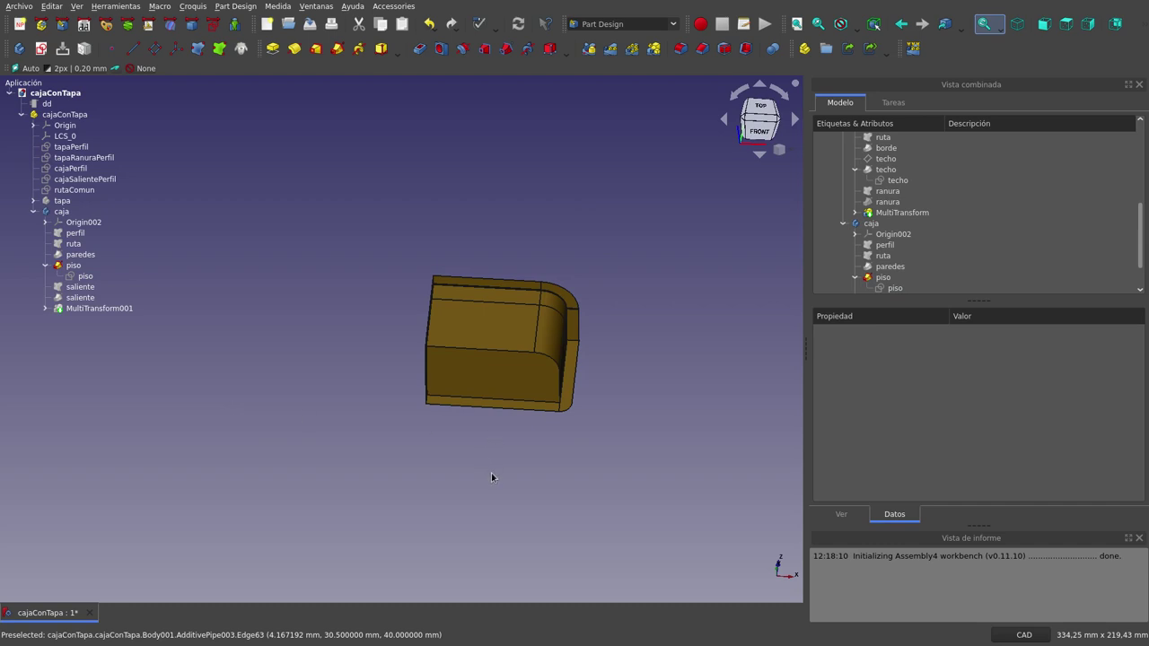
key("1")
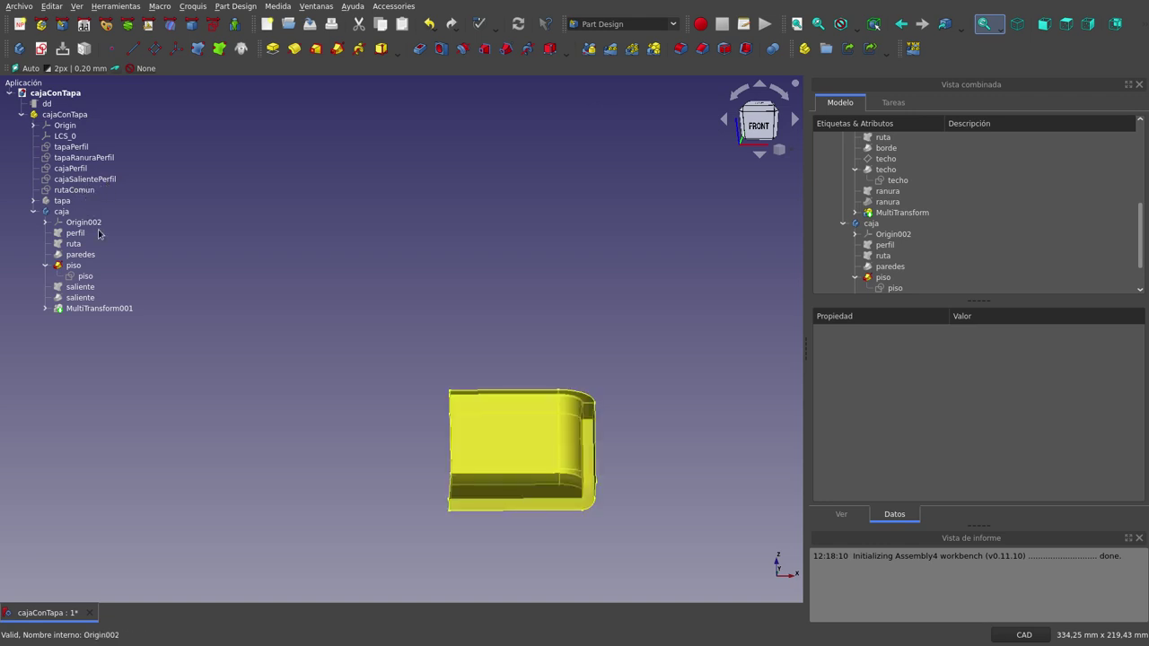
left_click(88, 180)
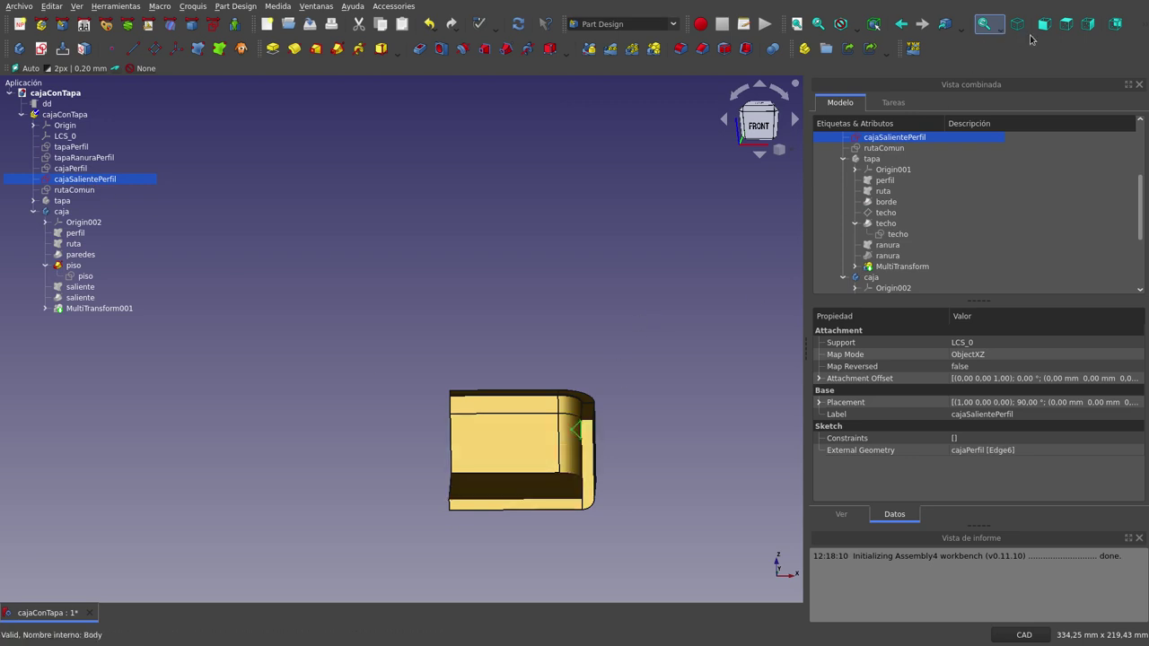
key("1")
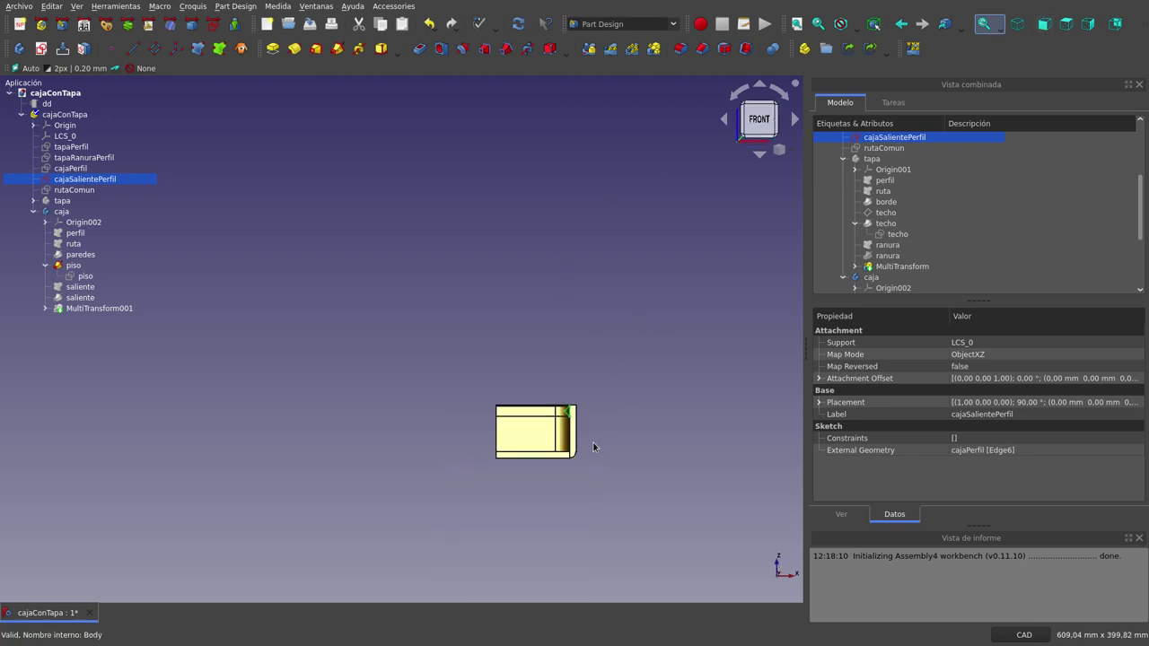
scroll(589, 444, "up", 3)
left_click(526, 499)
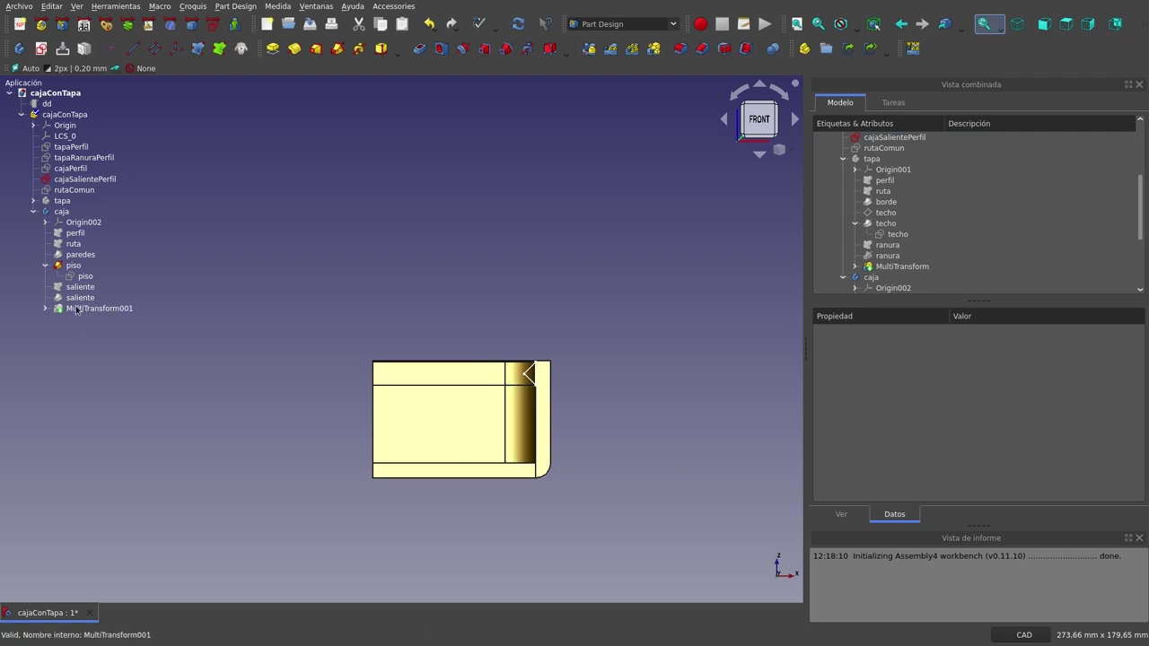
mouse_move(503, 327)
middle_mouse_down()
mouse_move(577, 351)
mouse_move(449, 359)
mouse_move(428, 406)
middle_mouse_up()
scroll(428, 406, "down", 2)
scroll(742, 358, "up", 2)
scroll(696, 354, "up", 3)
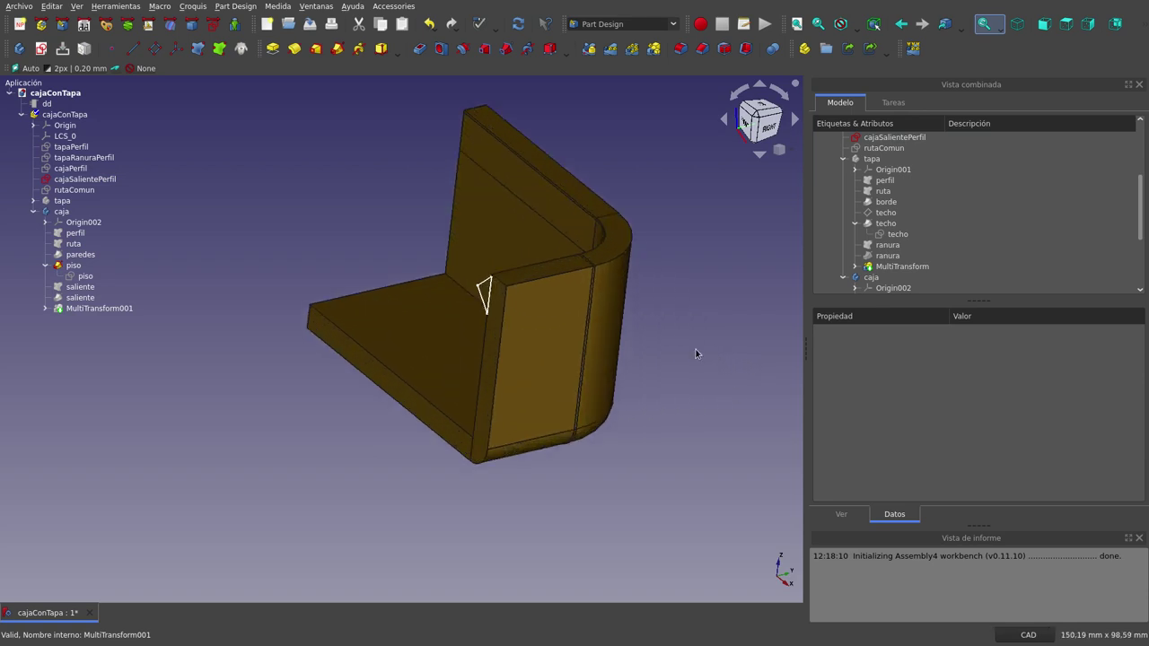
scroll(652, 288, "up", 2)
scroll(623, 261, "up", 3)
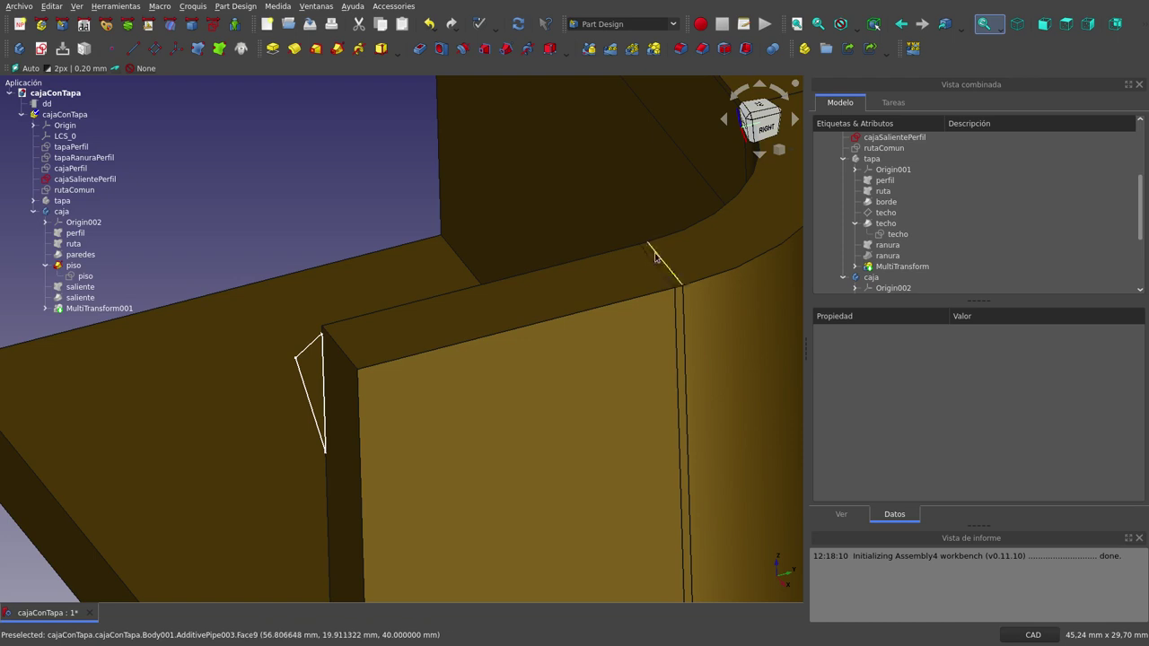
scroll(656, 256, "down", 5)
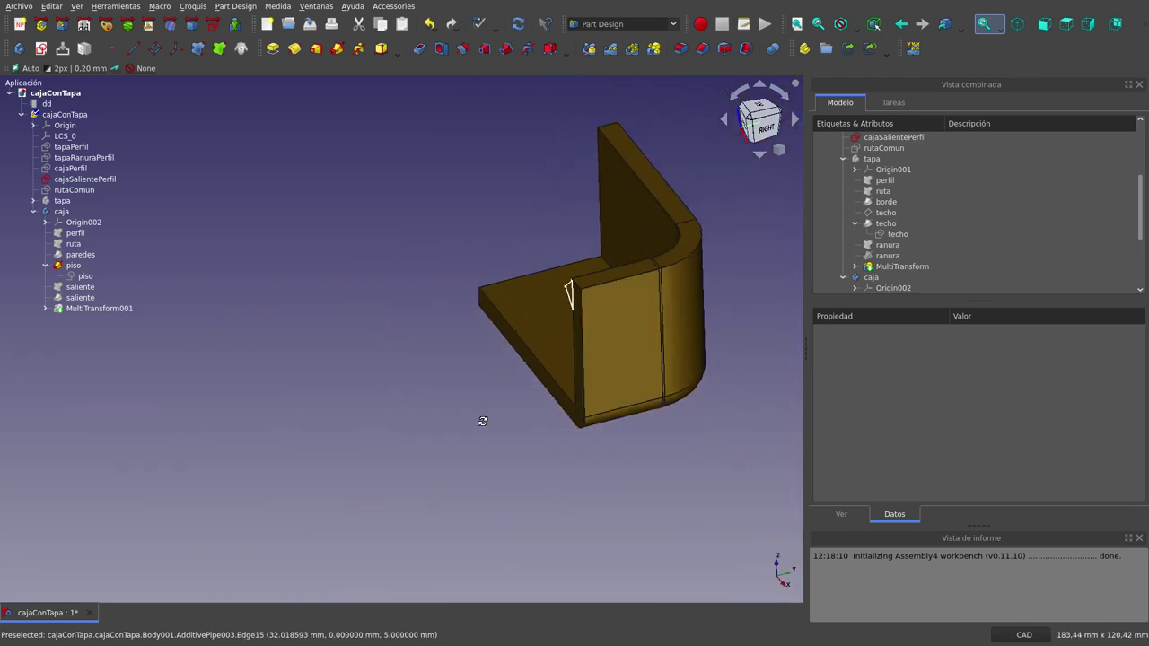
mouse_move(480, 418)
middle_mouse_down()
mouse_move(567, 388)
mouse_move(525, 362)
middle_mouse_up()
scroll(516, 278, "down", 3)
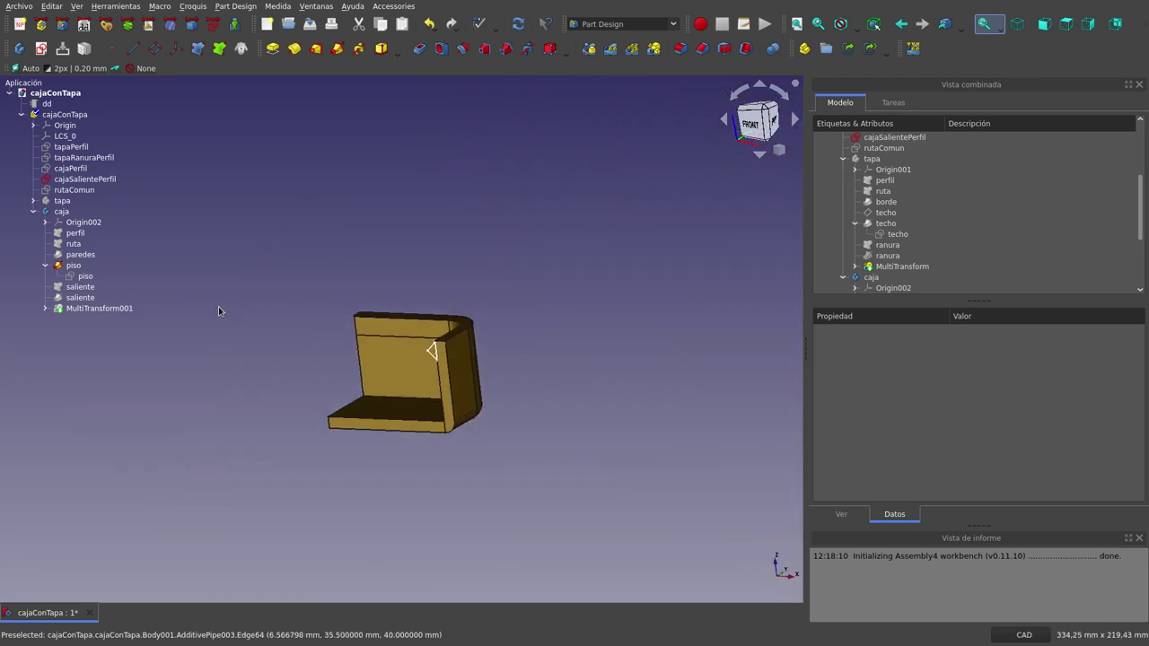
left_click(76, 297)
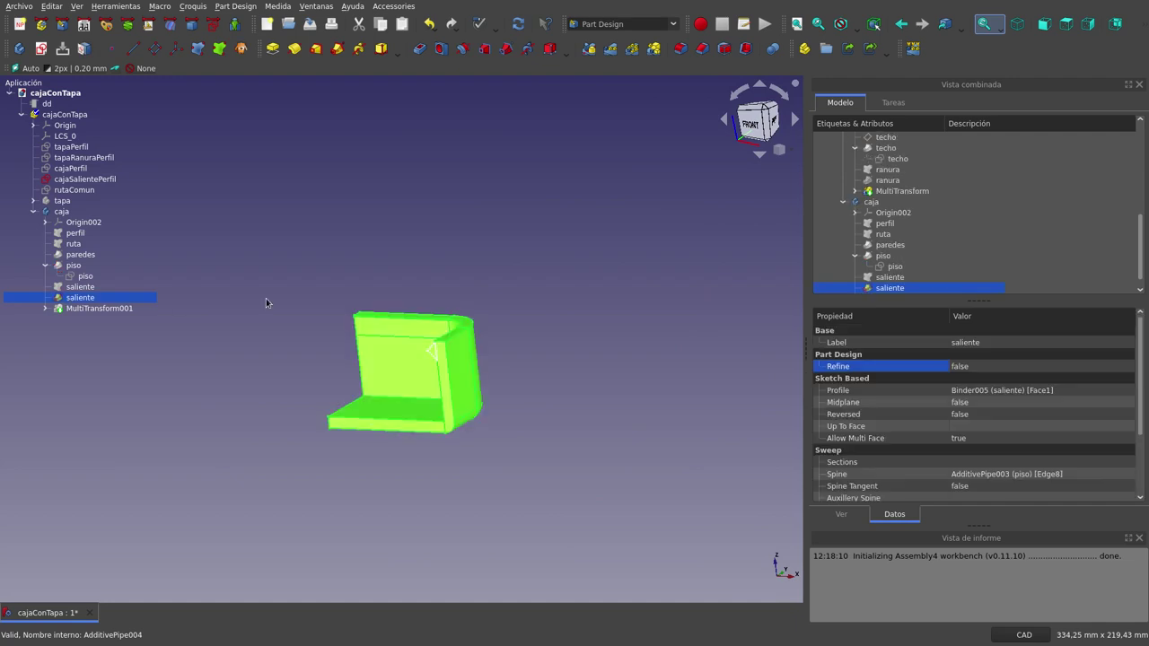
left_click(438, 266)
middle_click_drag(438, 266, 476, 282)
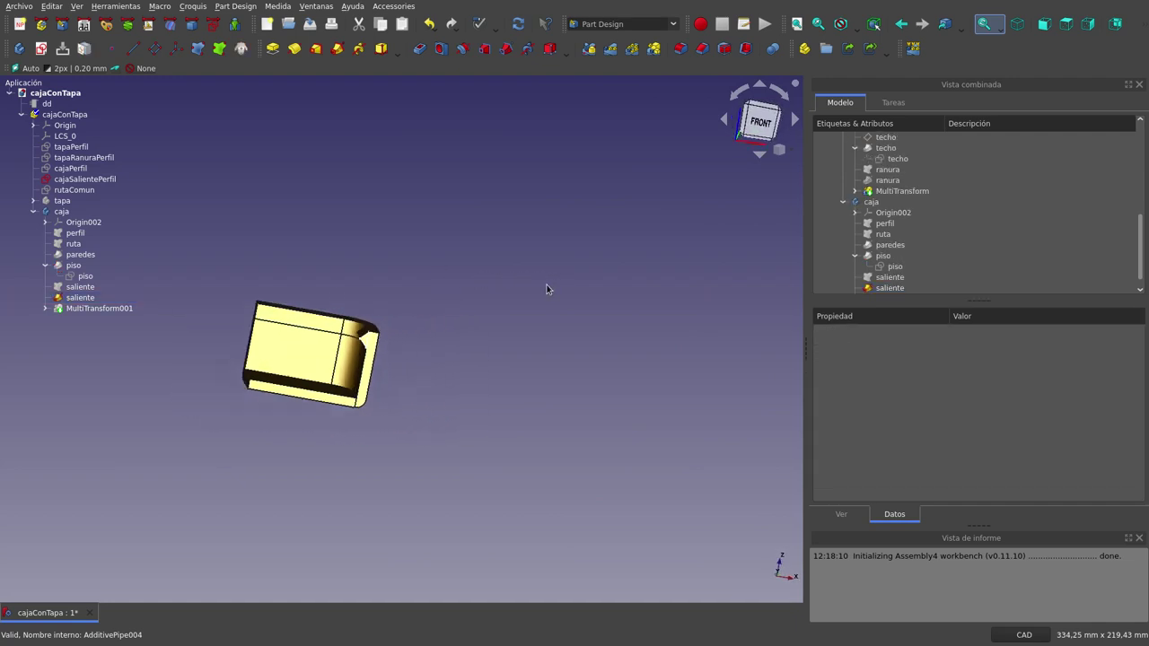
scroll(547, 284, "down", 4)
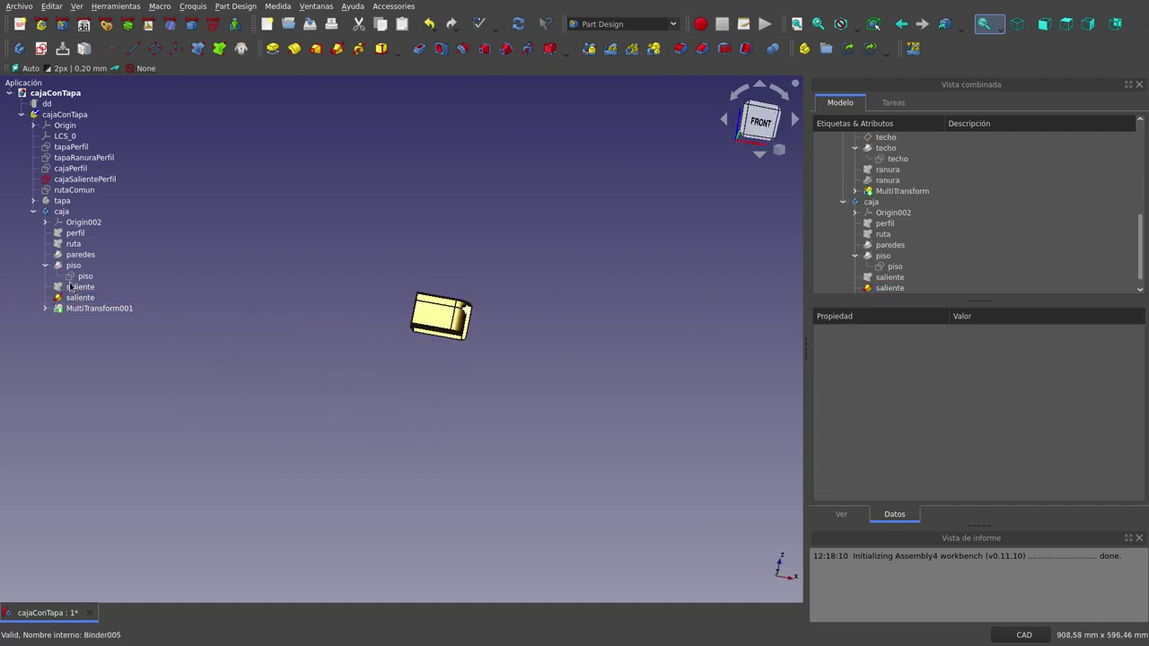
left_click(70, 180)
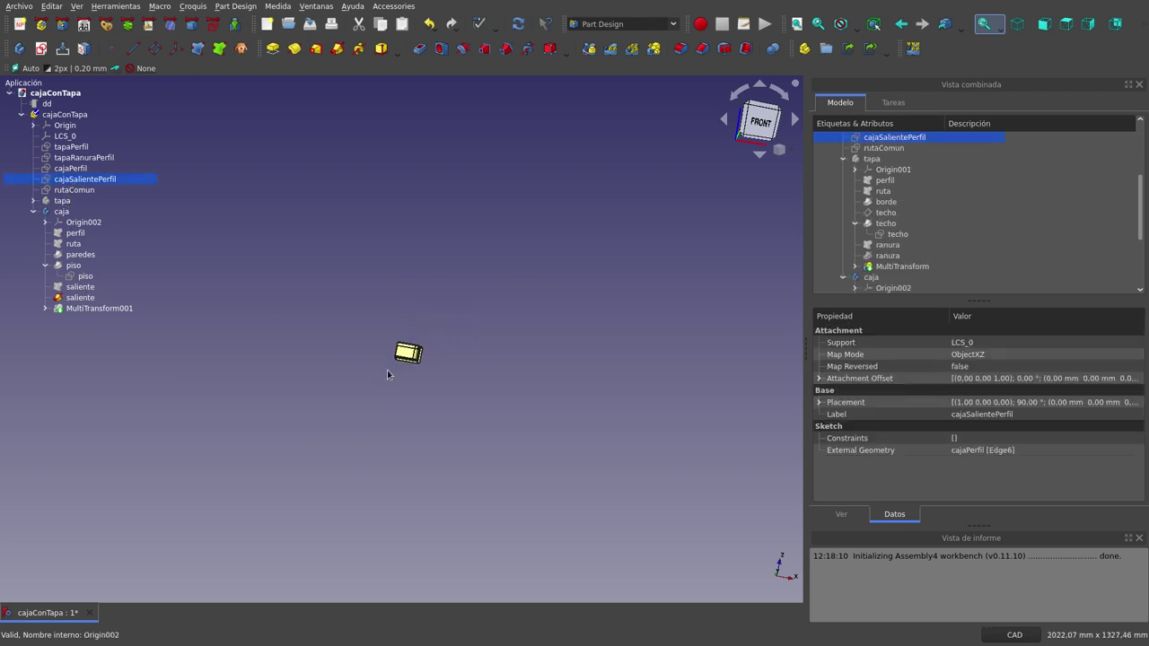
scroll(390, 359, "up", 2)
scroll(389, 342, "up", 5)
mouse_move(529, 297)
middle_mouse_down()
mouse_move(576, 334)
mouse_move(526, 329)
mouse_move(487, 284)
mouse_move(444, 341)
mouse_move(466, 392)
middle_mouse_up()
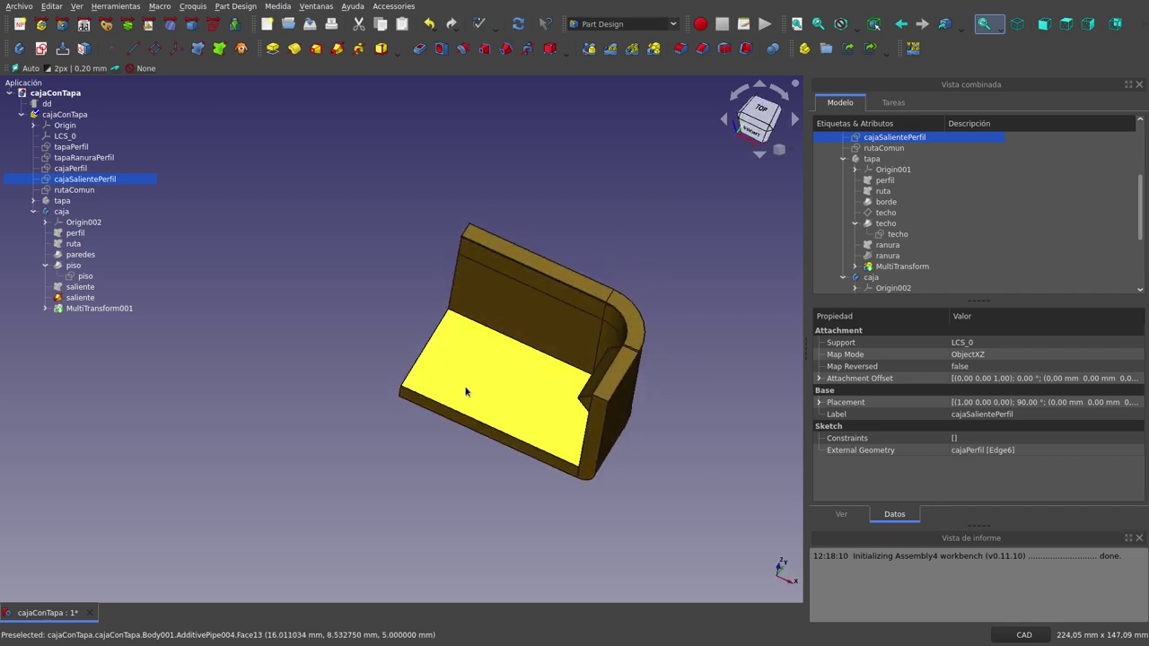
scroll(611, 472, "up", 2)
scroll(619, 467, "up", 2)
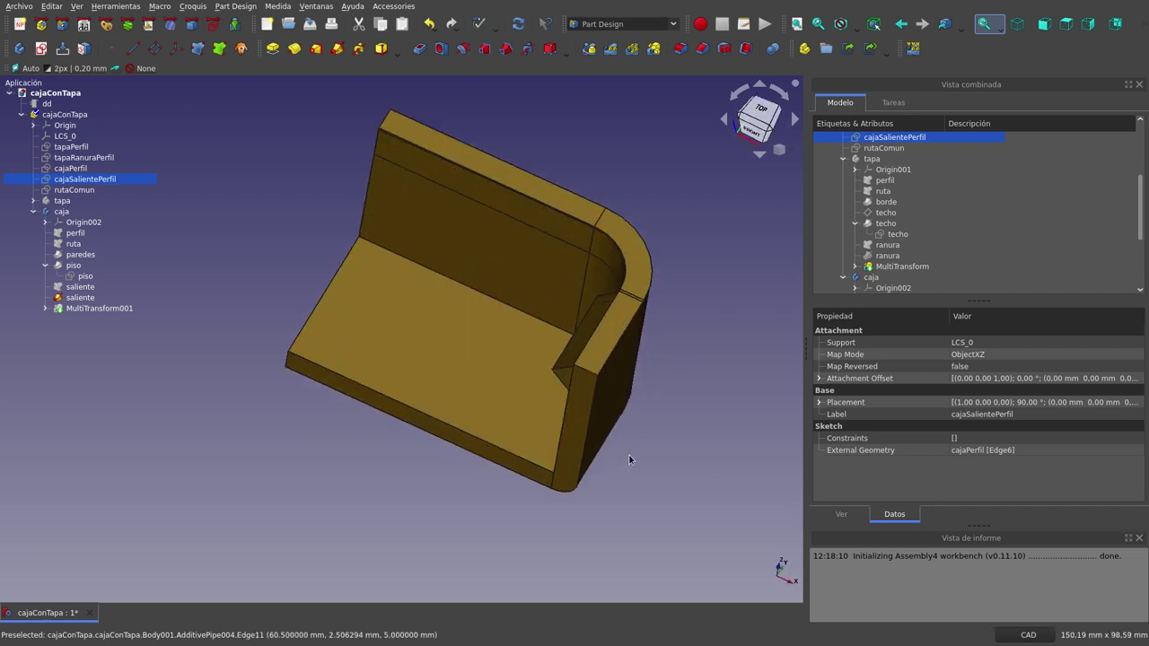
scroll(593, 322, "up", 2)
mouse_move(592, 322)
middle_mouse_down()
mouse_move(557, 335)
mouse_move(584, 341)
mouse_move(544, 478)
mouse_move(580, 425)
middle_mouse_up()
scroll(580, 424, "down", 2)
scroll(583, 420, "down", 2)
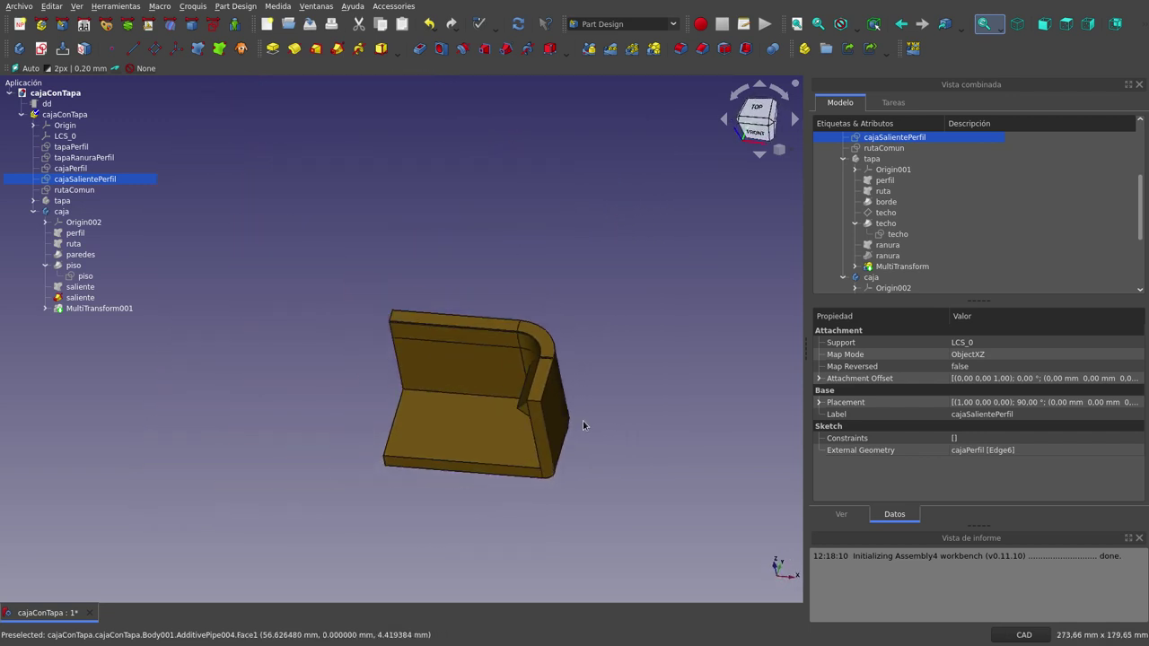
middle_click_drag(448, 500, 453, 486)
scroll(488, 530, "up", 2)
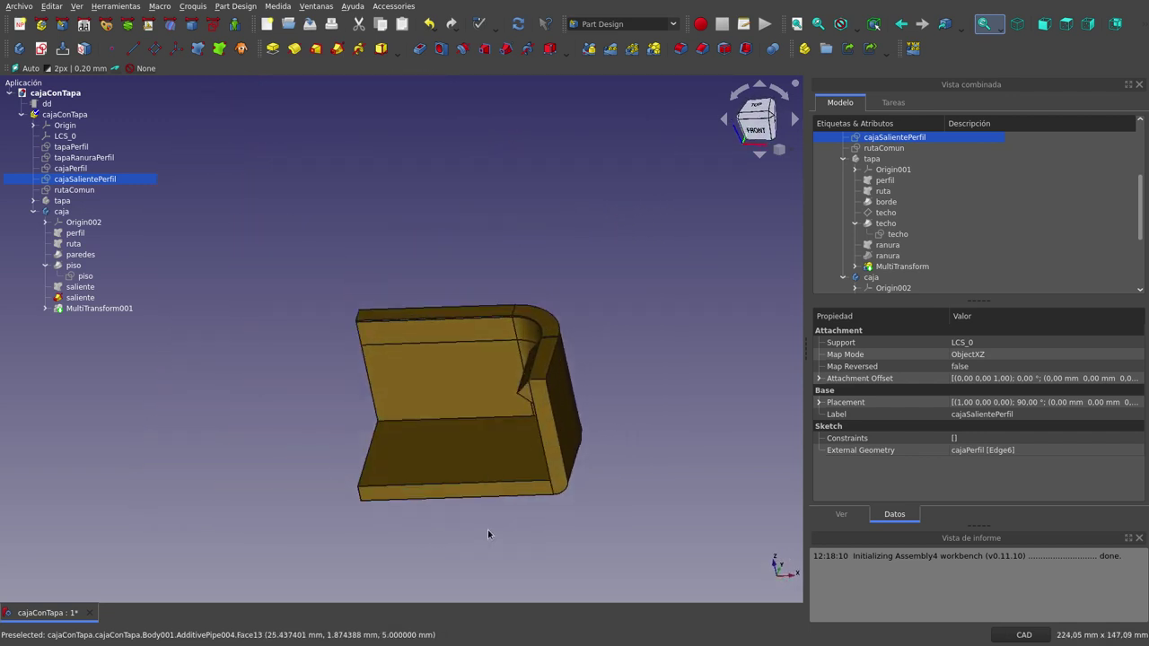
scroll(487, 529, "up", 2)
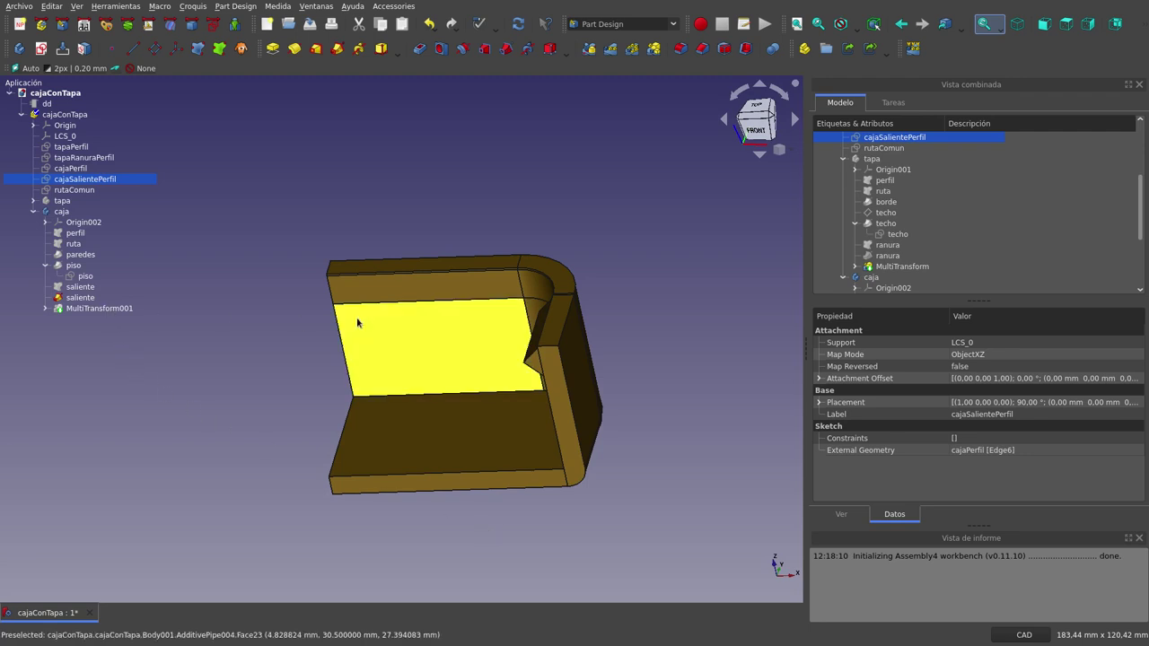
middle_click_drag(505, 429, 463, 266)
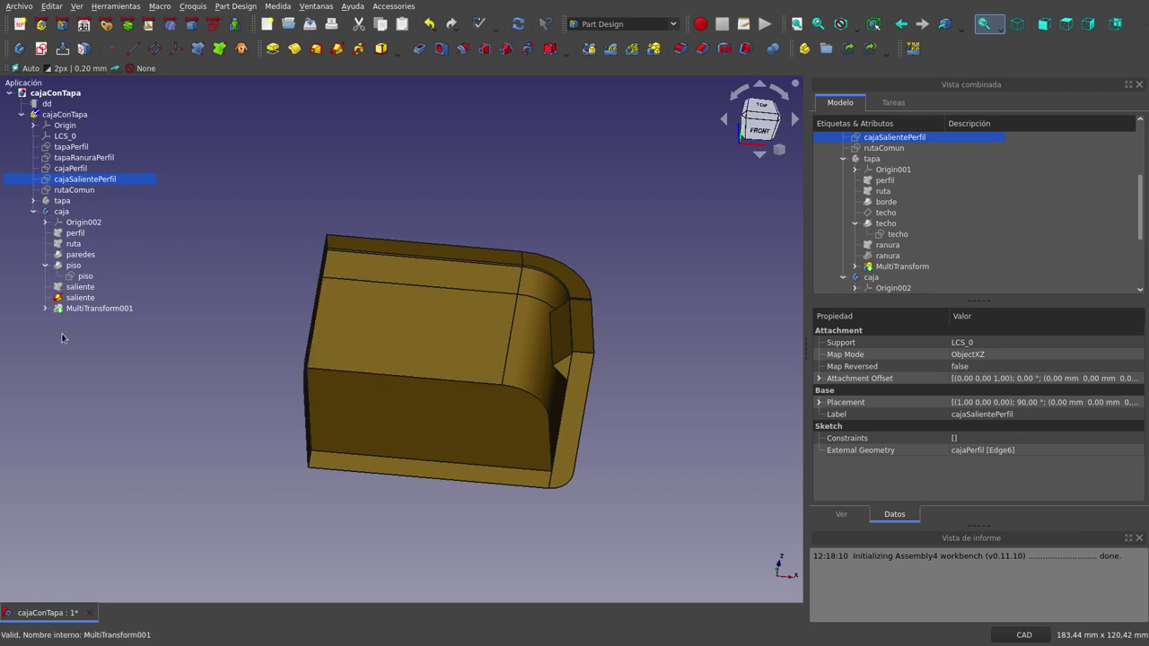
scroll(584, 286, "down", 1)
scroll(584, 286, "down", 1)
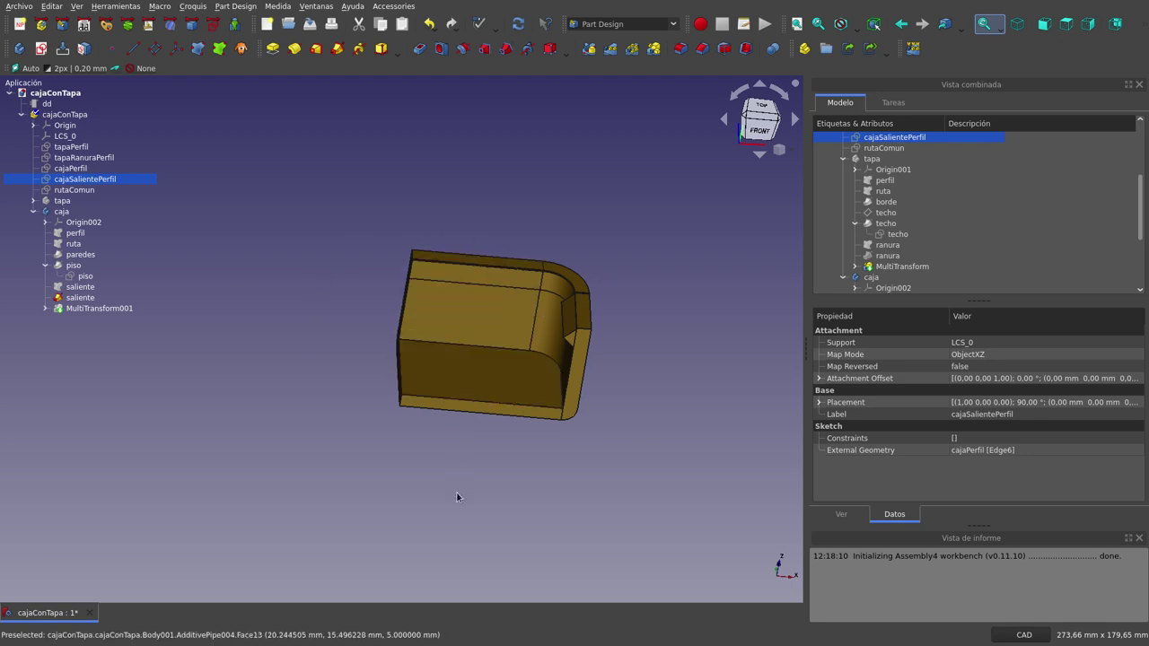
- Show the full MultiTransform001 box and the tapa lid fitted on top
left_click(144, 309)
key("space")
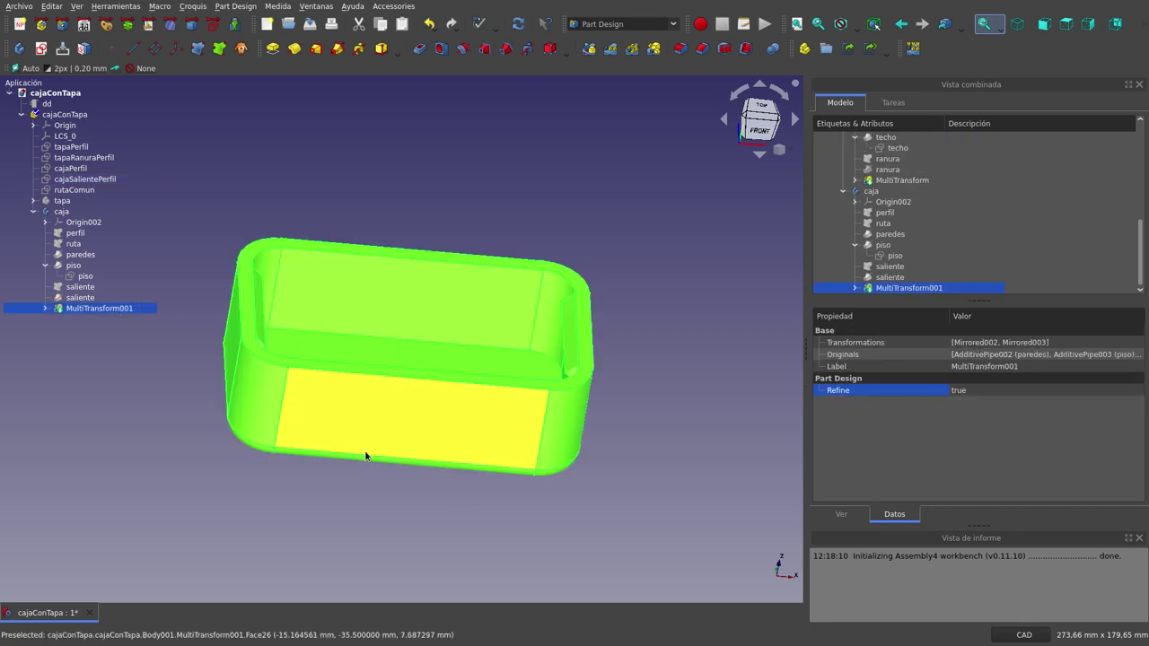
middle_click_drag(385, 503, 421, 176)
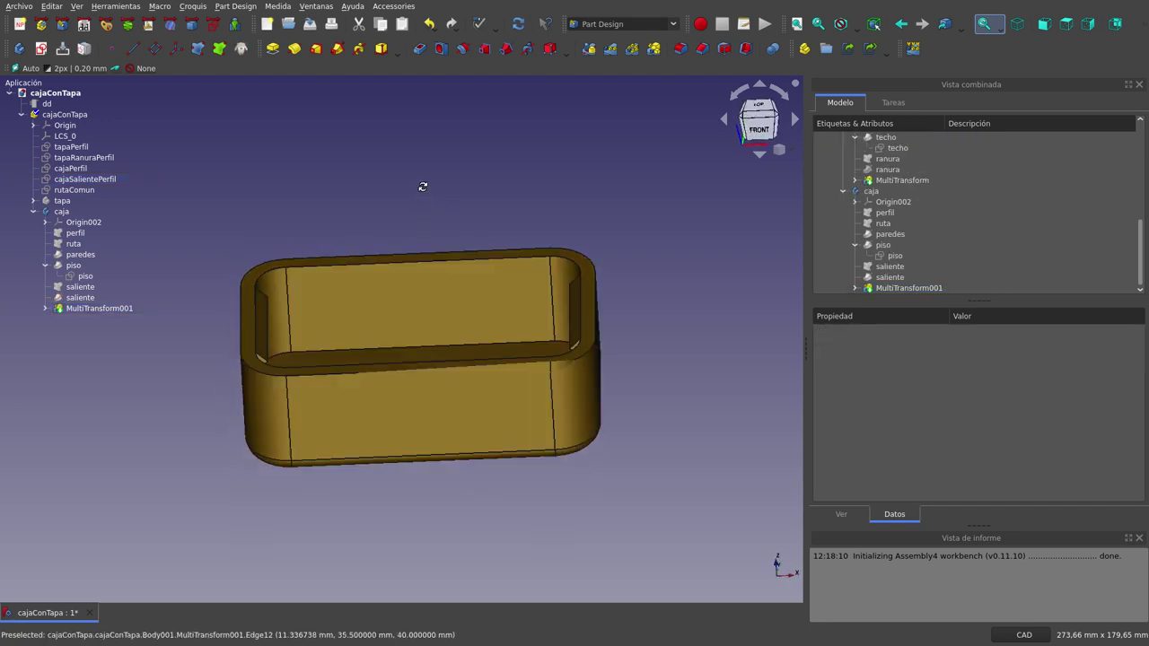
left_click(63, 201)
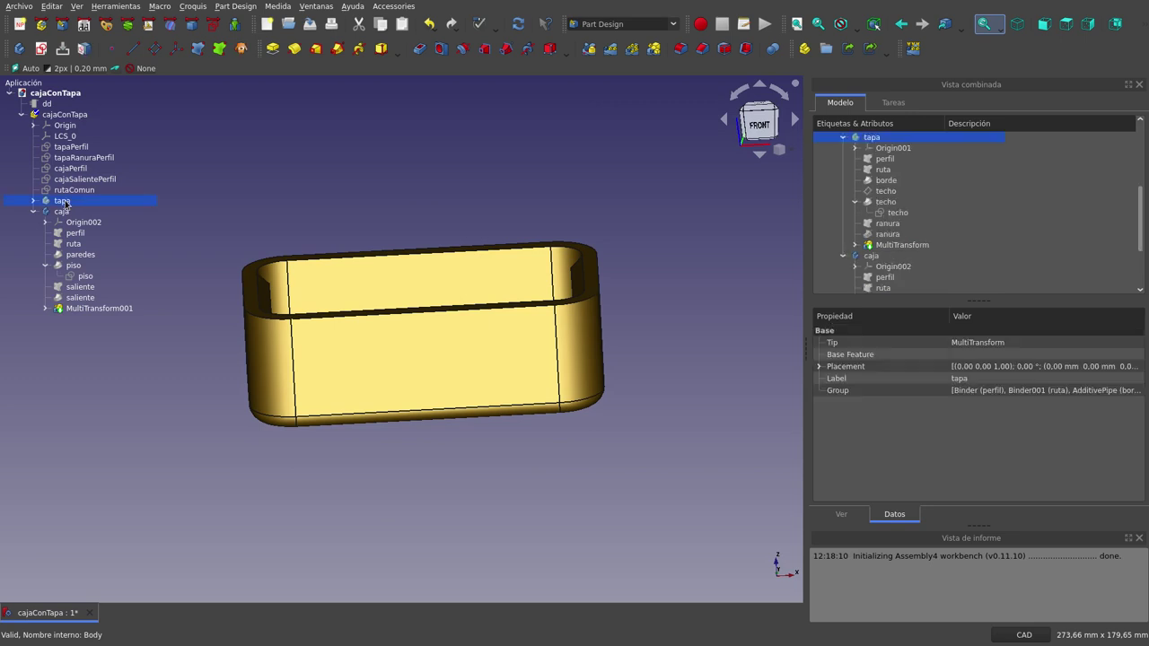
key("space")
mouse_move(630, 399)
middle_mouse_down()
mouse_move(592, 417)
mouse_move(490, 412)
middle_mouse_up()
scroll(490, 412, "down", 3)
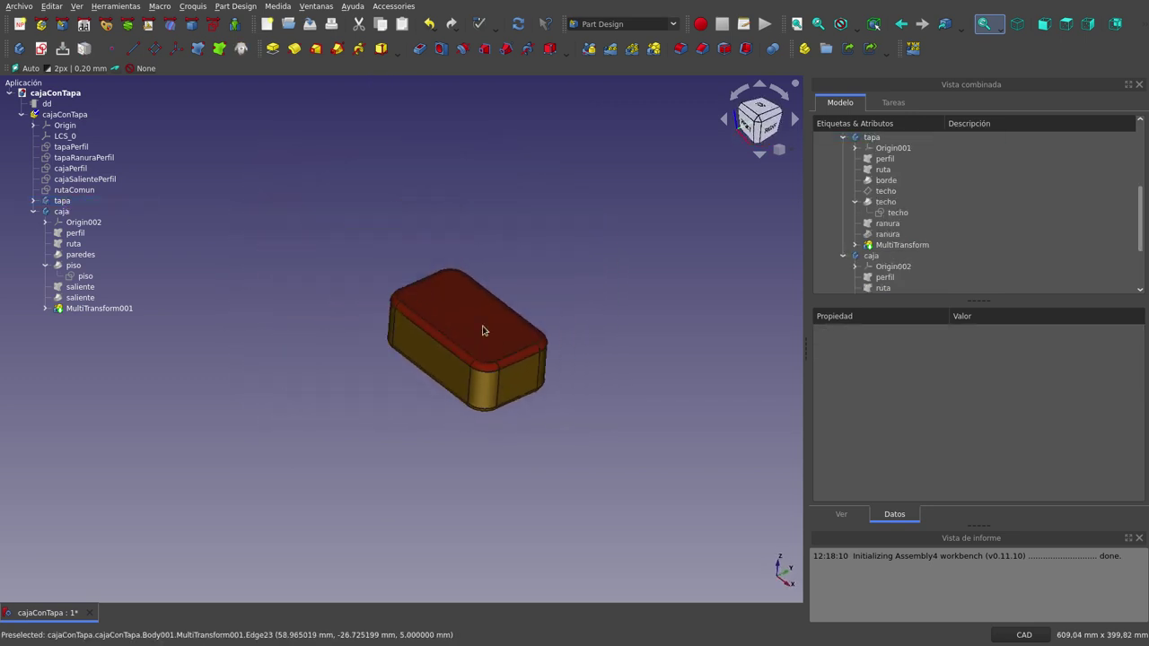
scroll(443, 223, "up", 2)
middle_click_drag(442, 222, 522, 367)
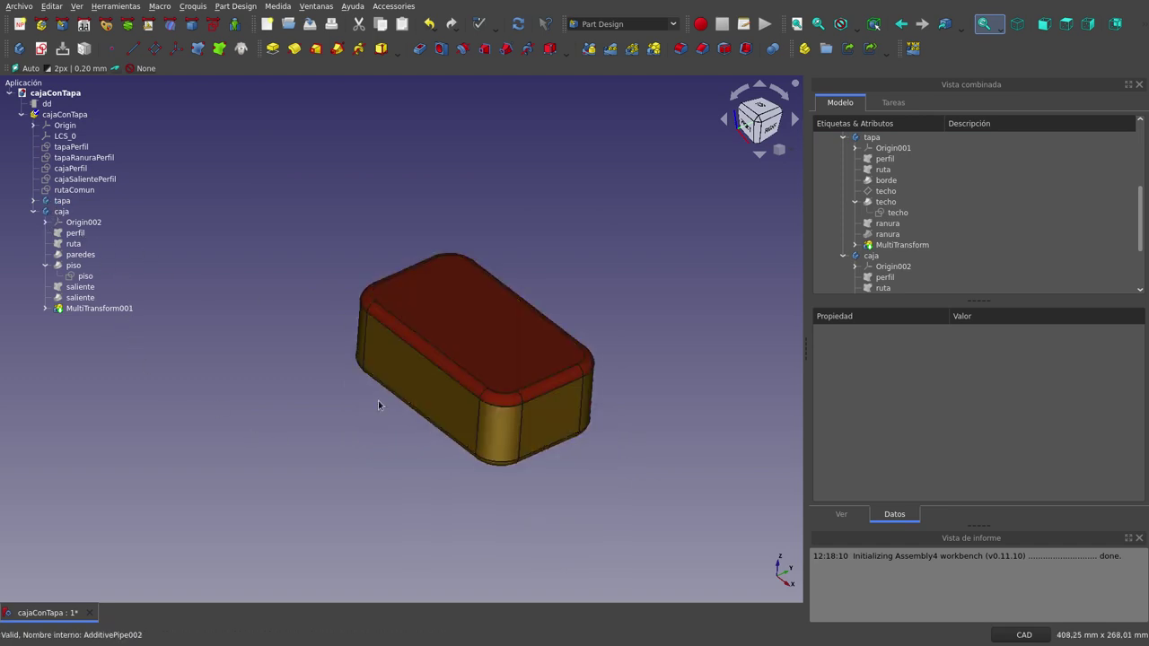
scroll(545, 444, "up", 3)
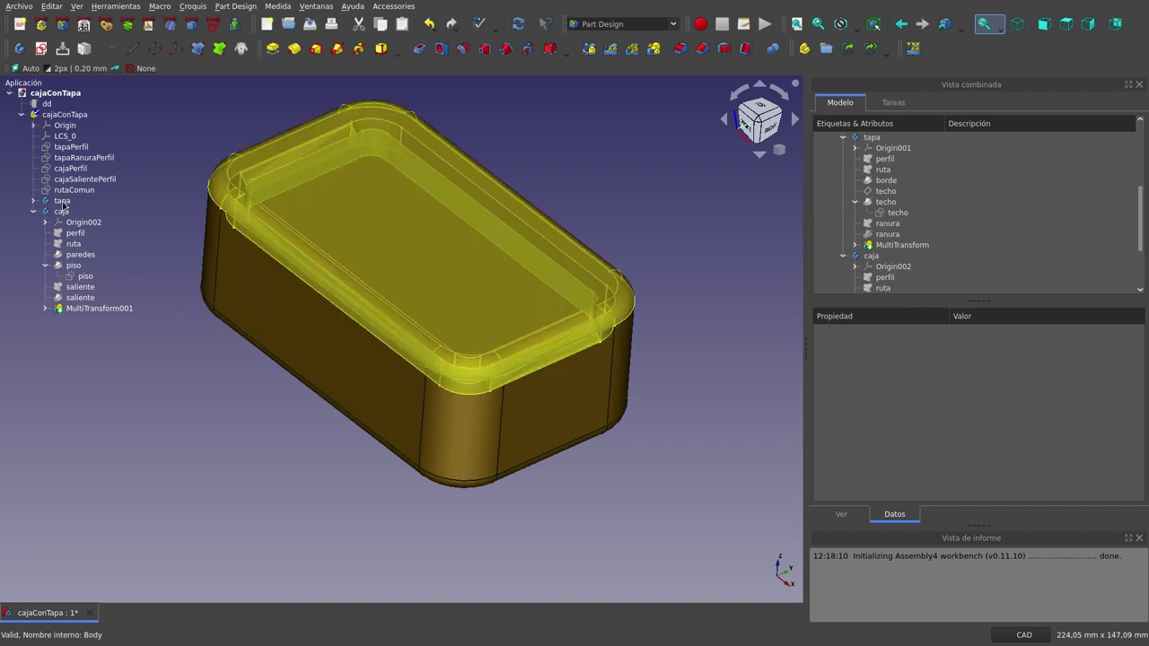
- Set the tapa lid's Apariencia material to Cobre for a copper finish
right_click(62, 201)
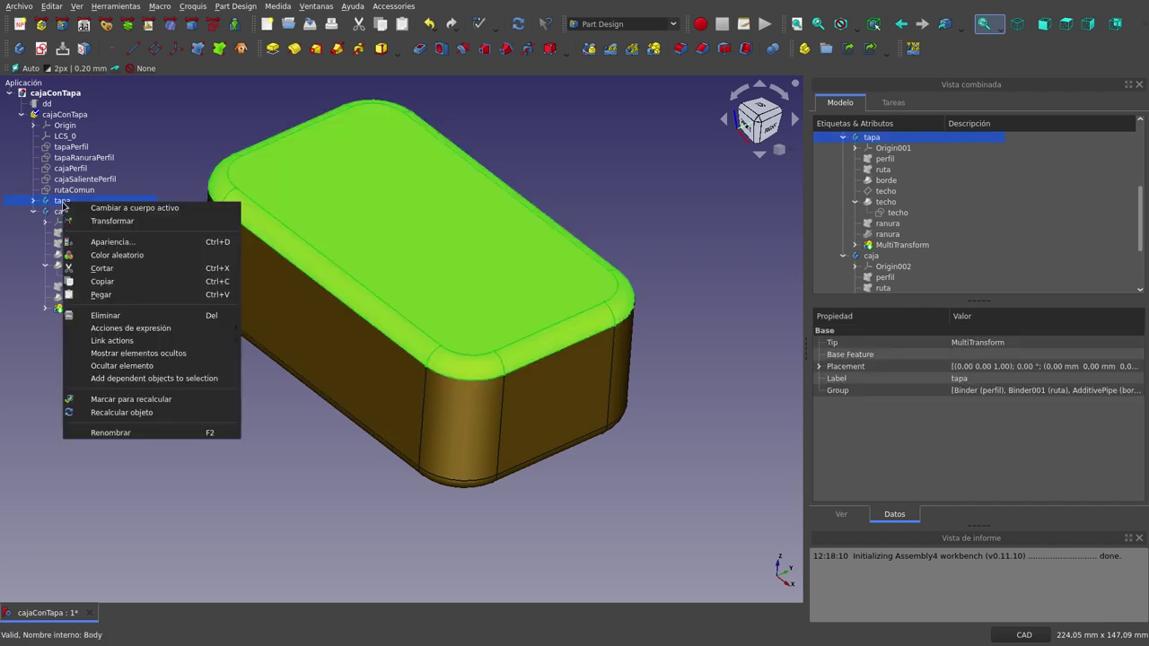
left_click(123, 245)
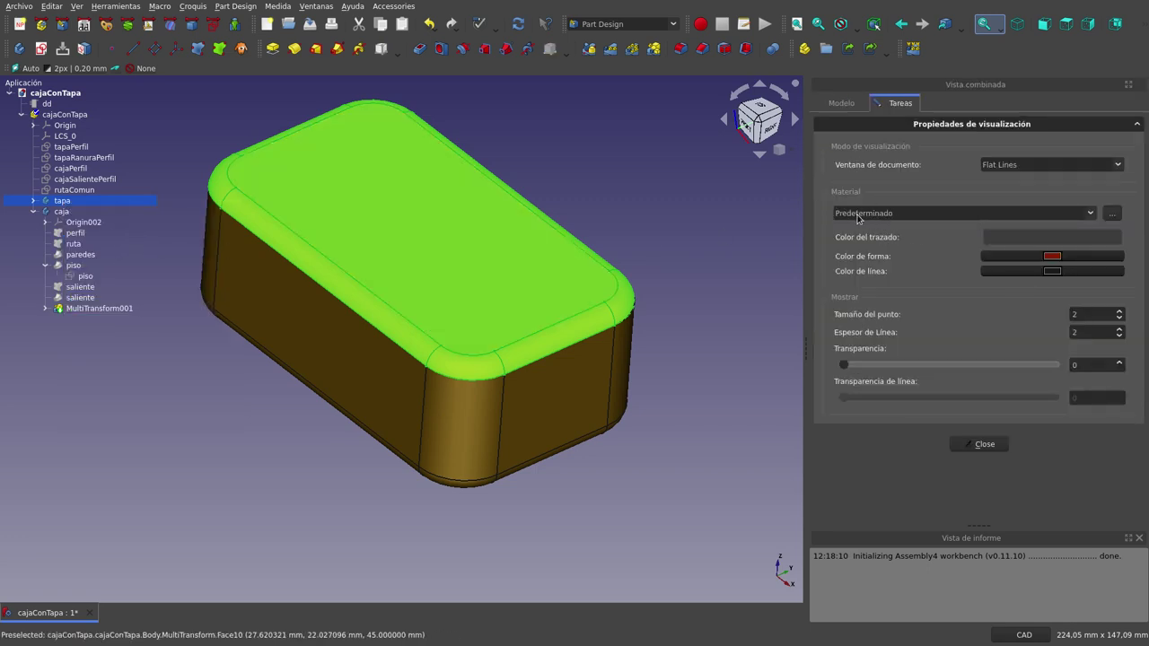
left_click(1092, 214)
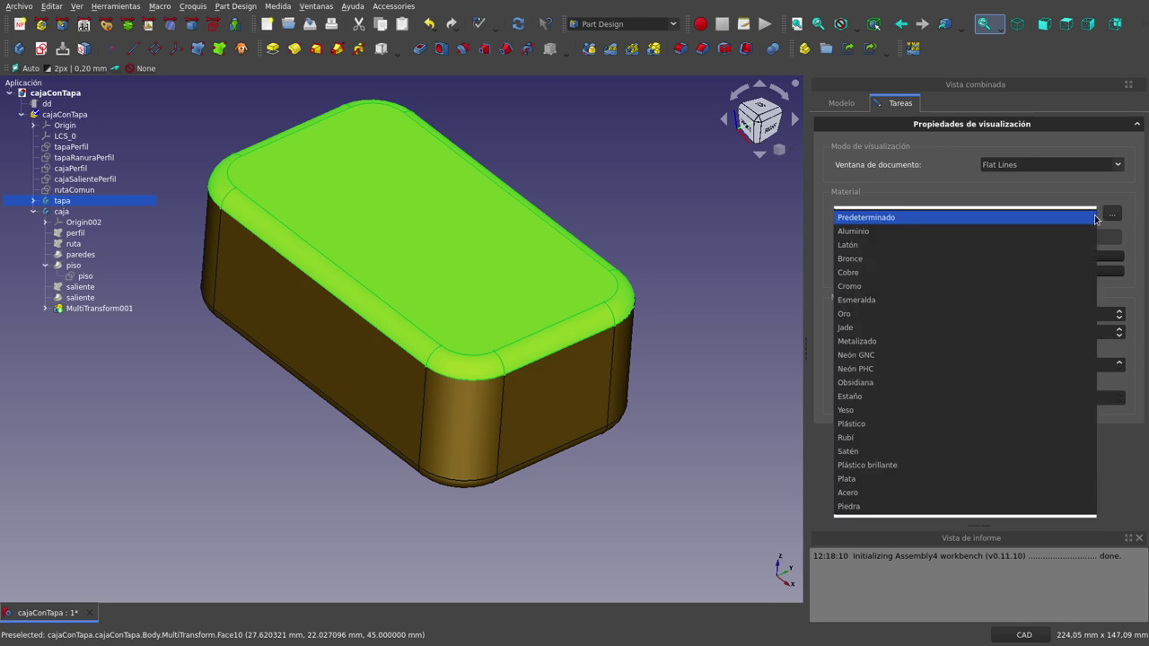
left_click(923, 275)
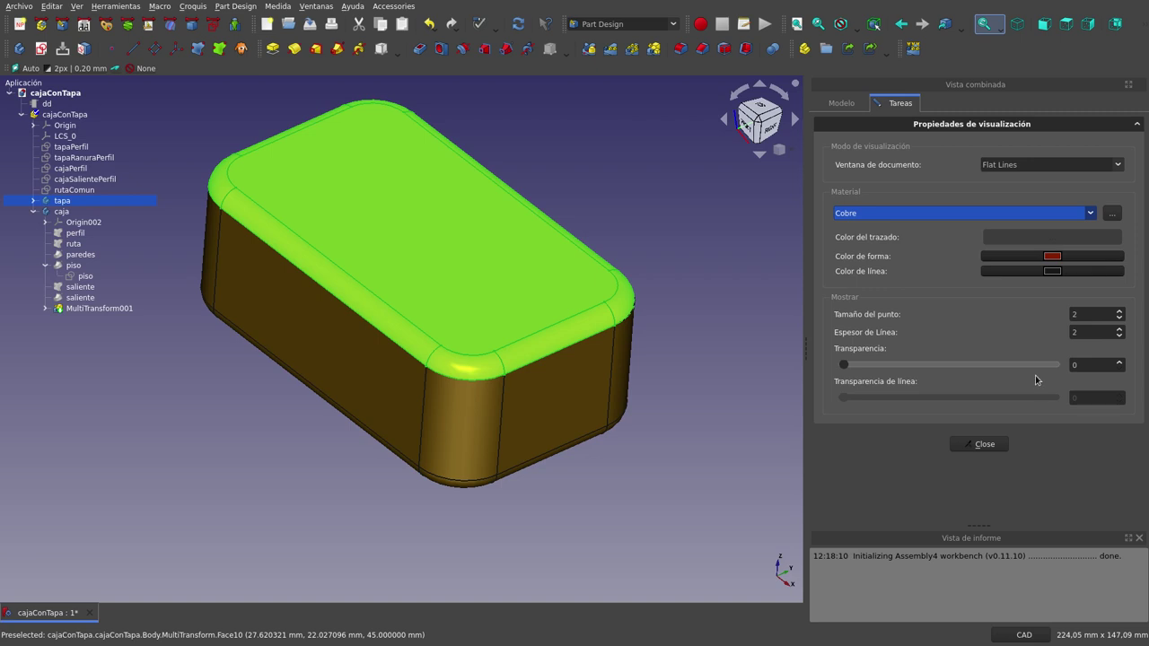
left_click(984, 445)
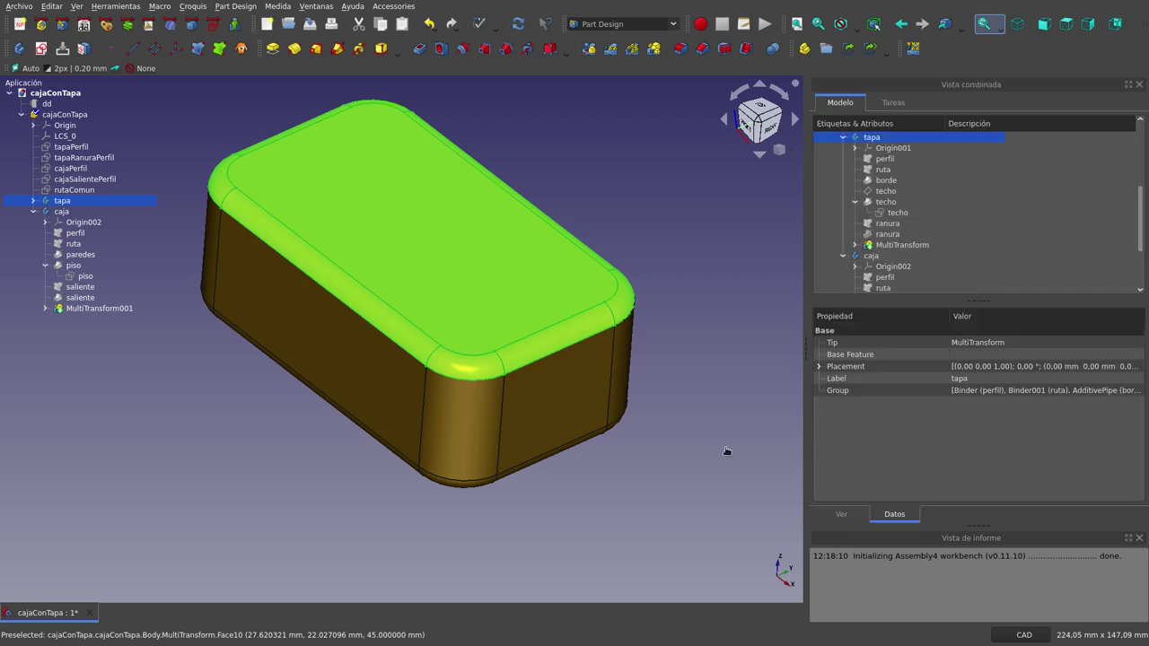
left_click(726, 450)
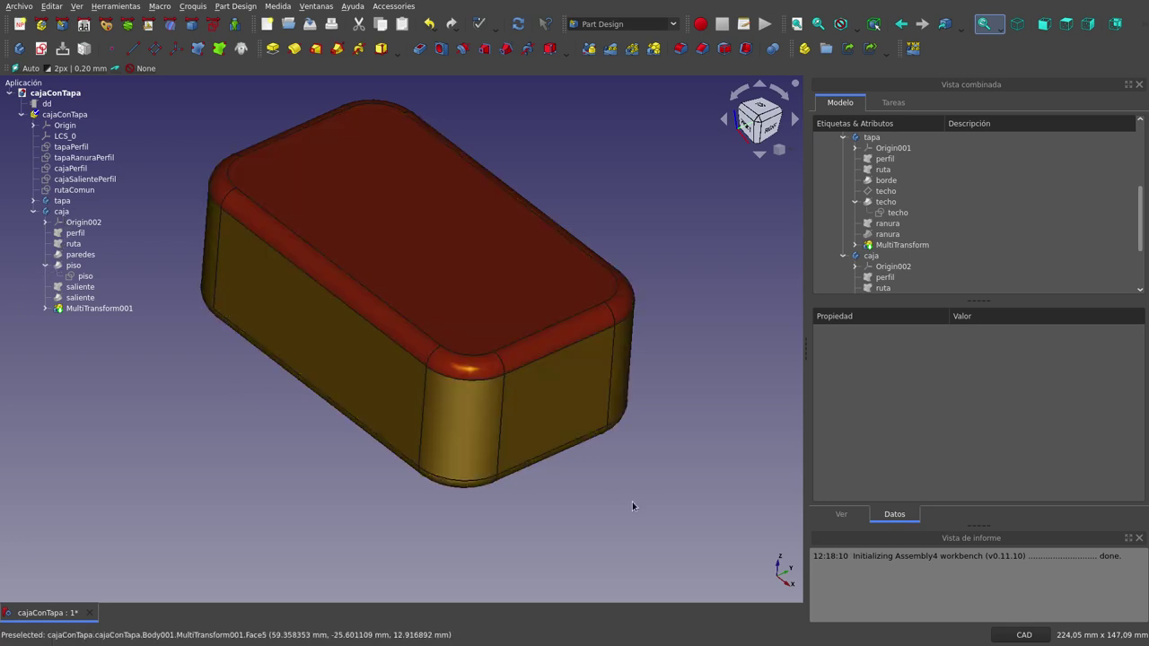
scroll(652, 508, "down", 3)
scroll(648, 525, "up", 2)
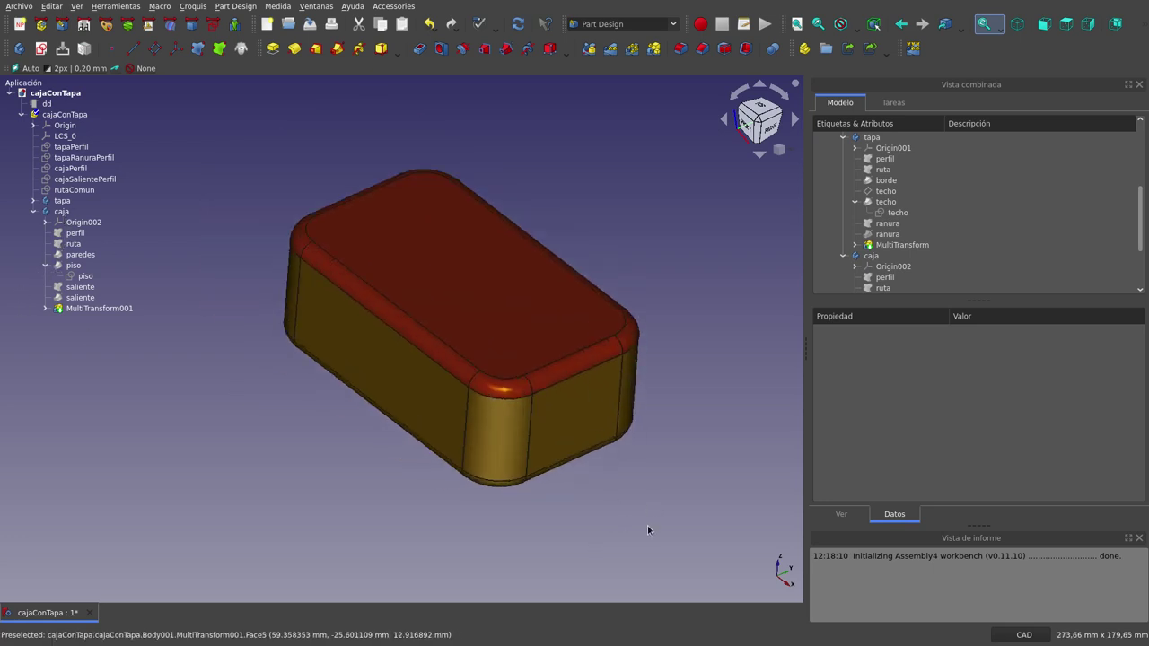